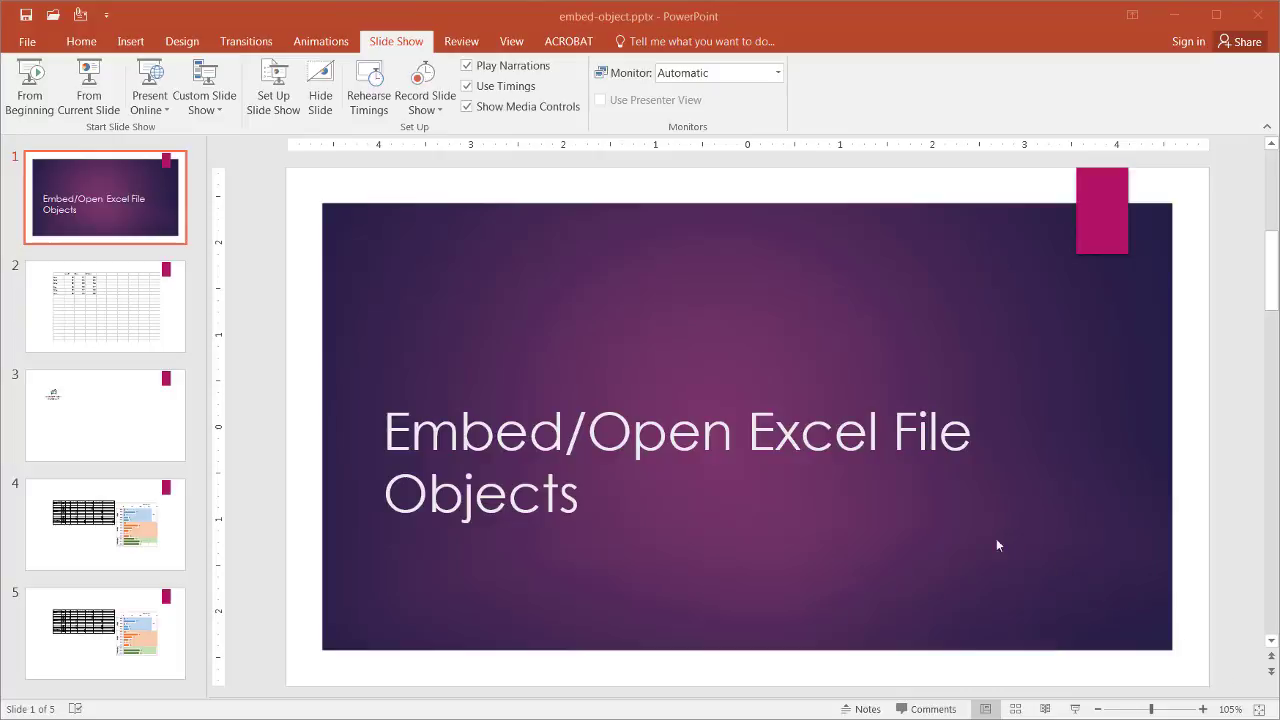
Go to slide 2, which holds the embedded Food, Gas and Motel worksheet
{"action": "left_click", "coordinate": [100, 307]}
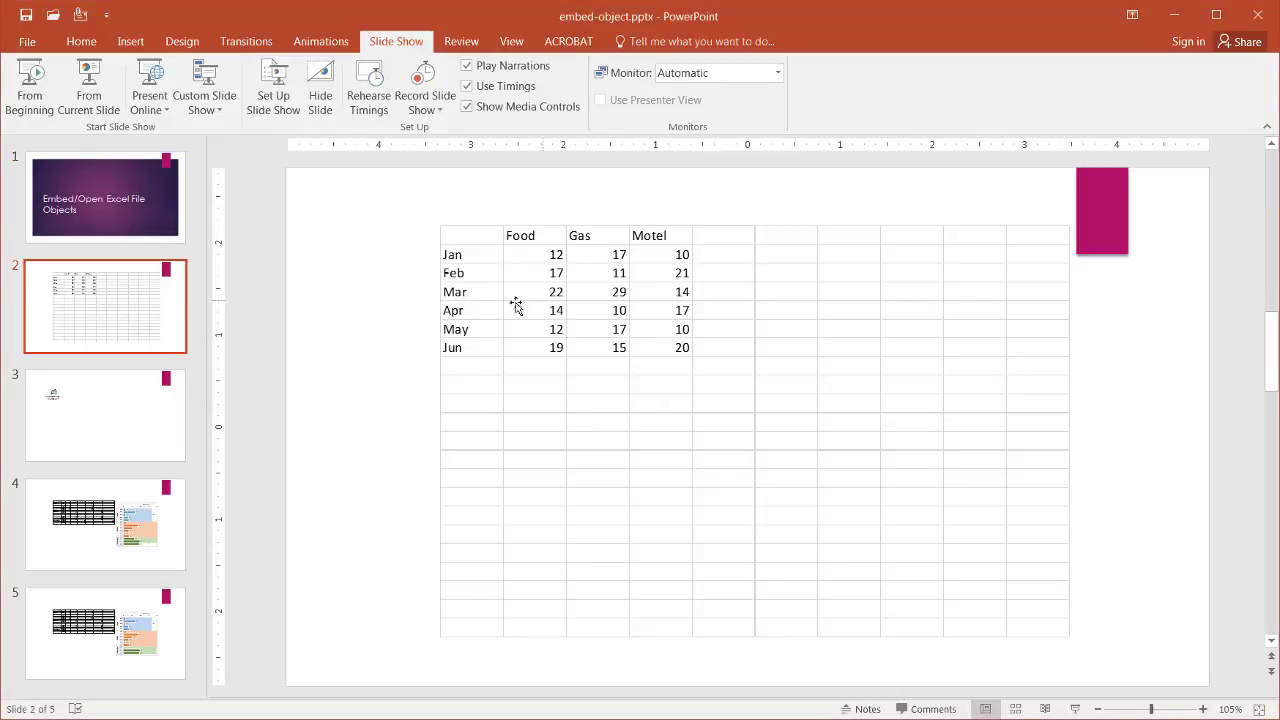
{"action": "left_click", "coordinate": [608, 394]}
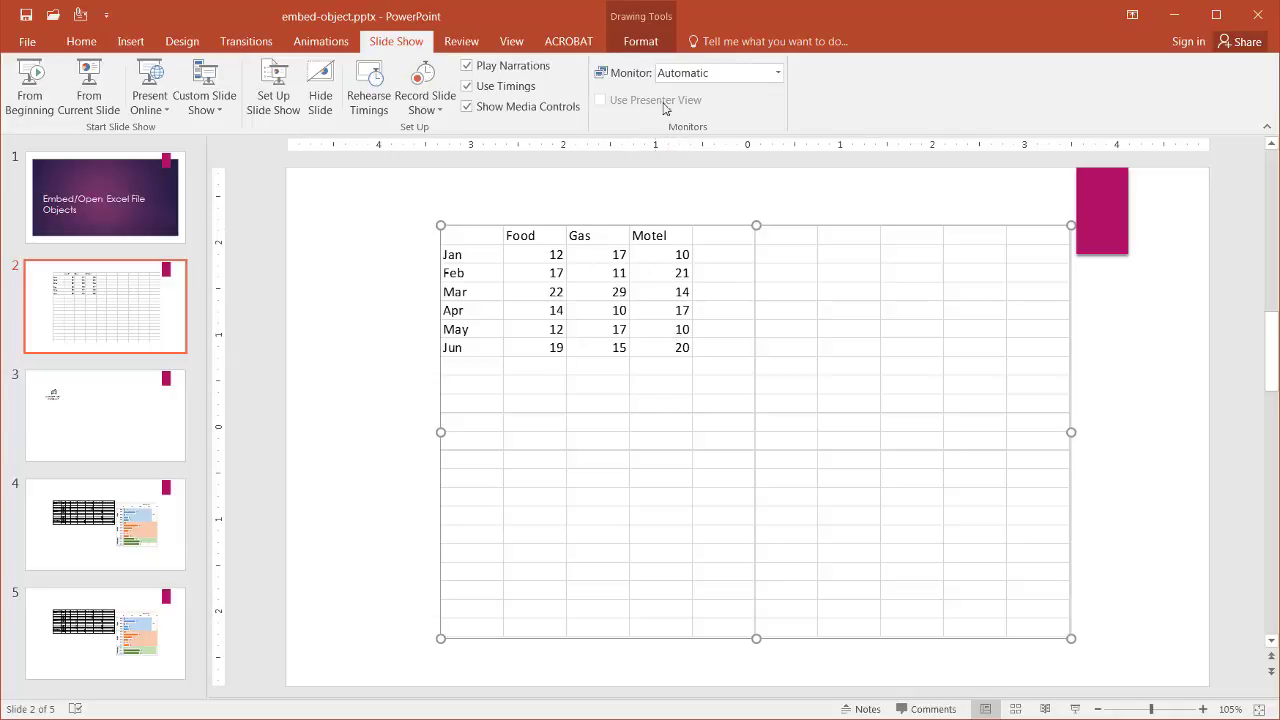
{"action": "left_click", "coordinate": [637, 44]}
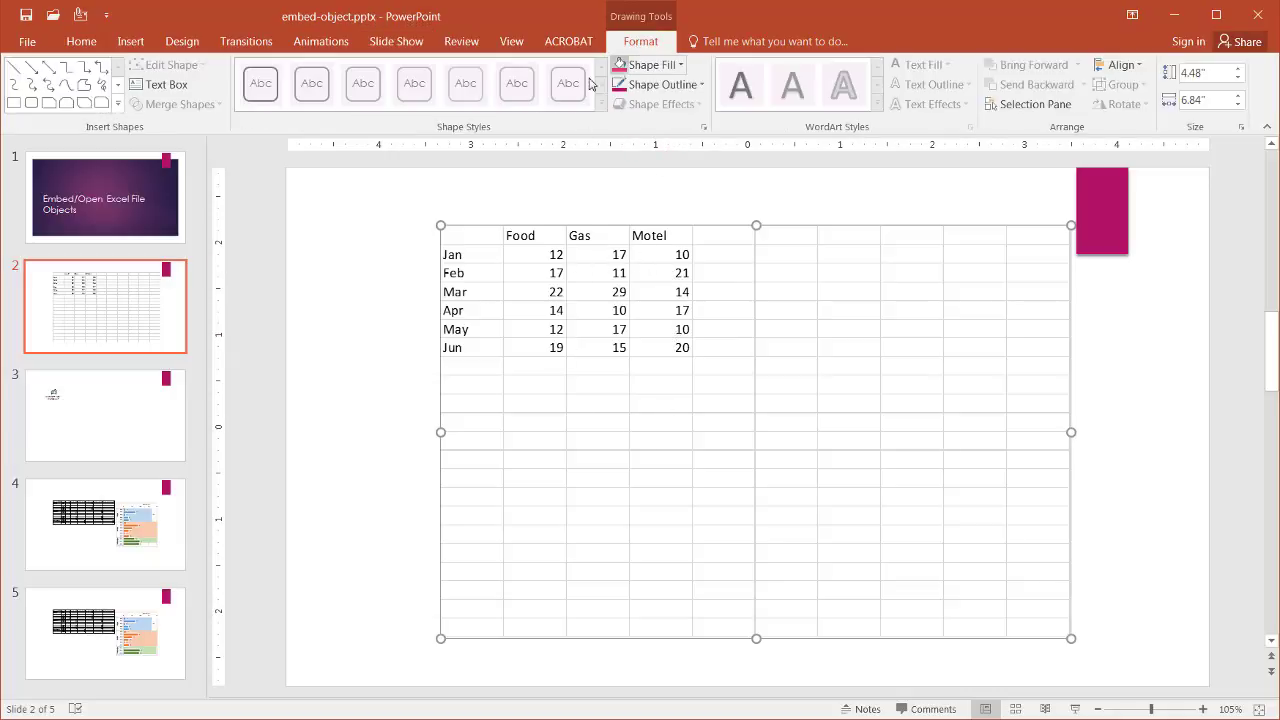
{"action": "double_click", "coordinate": [544, 397]}
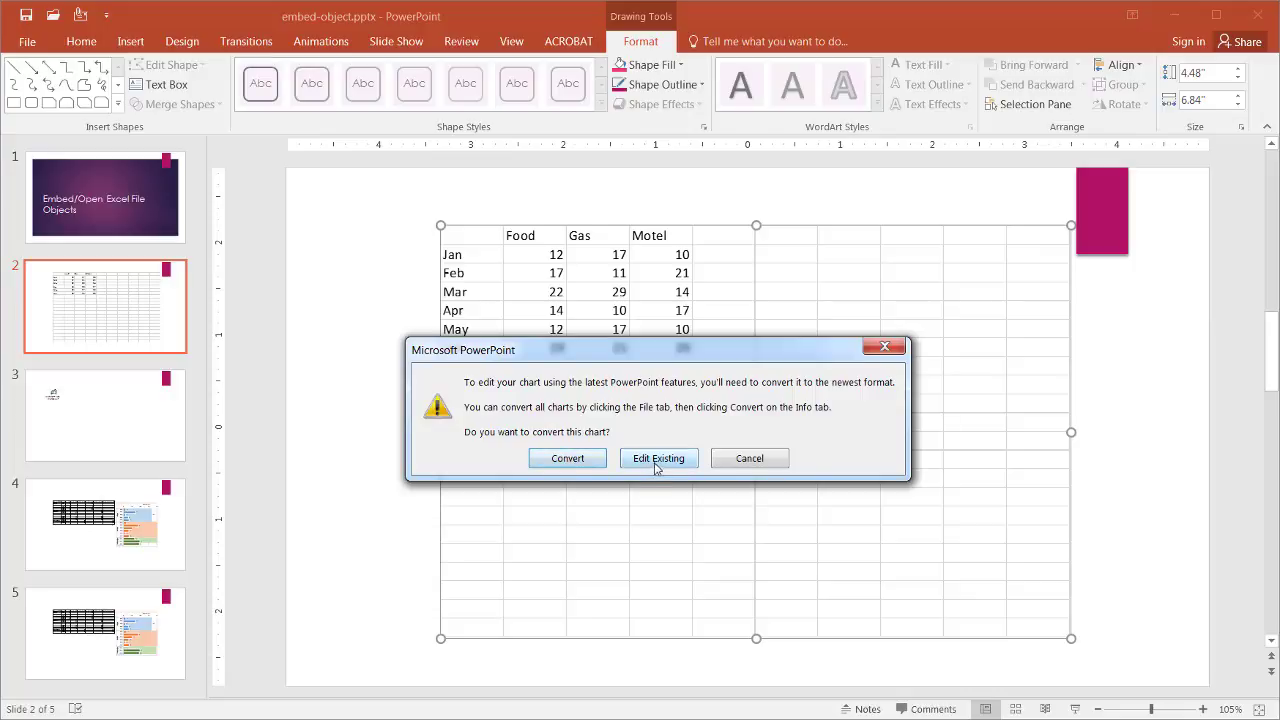
{"action": "left_click", "coordinate": [656, 459]}
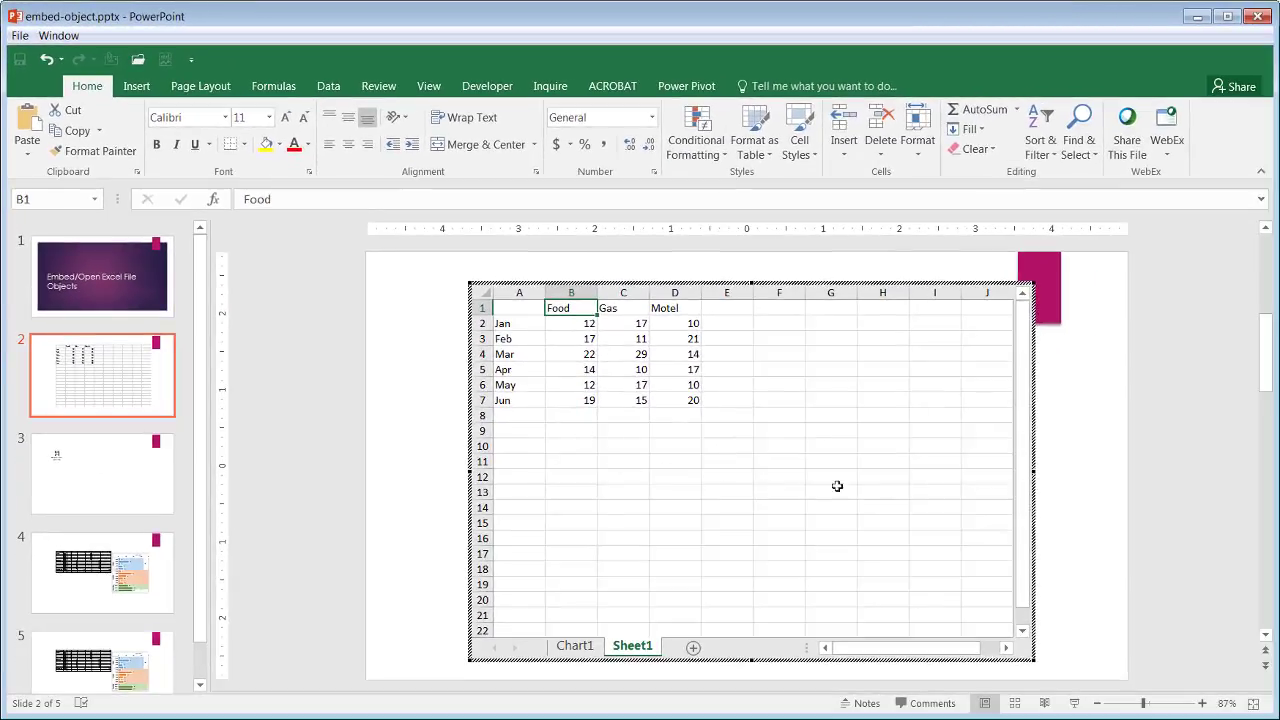
{"action": "left_click", "coordinate": [1092, 489]}
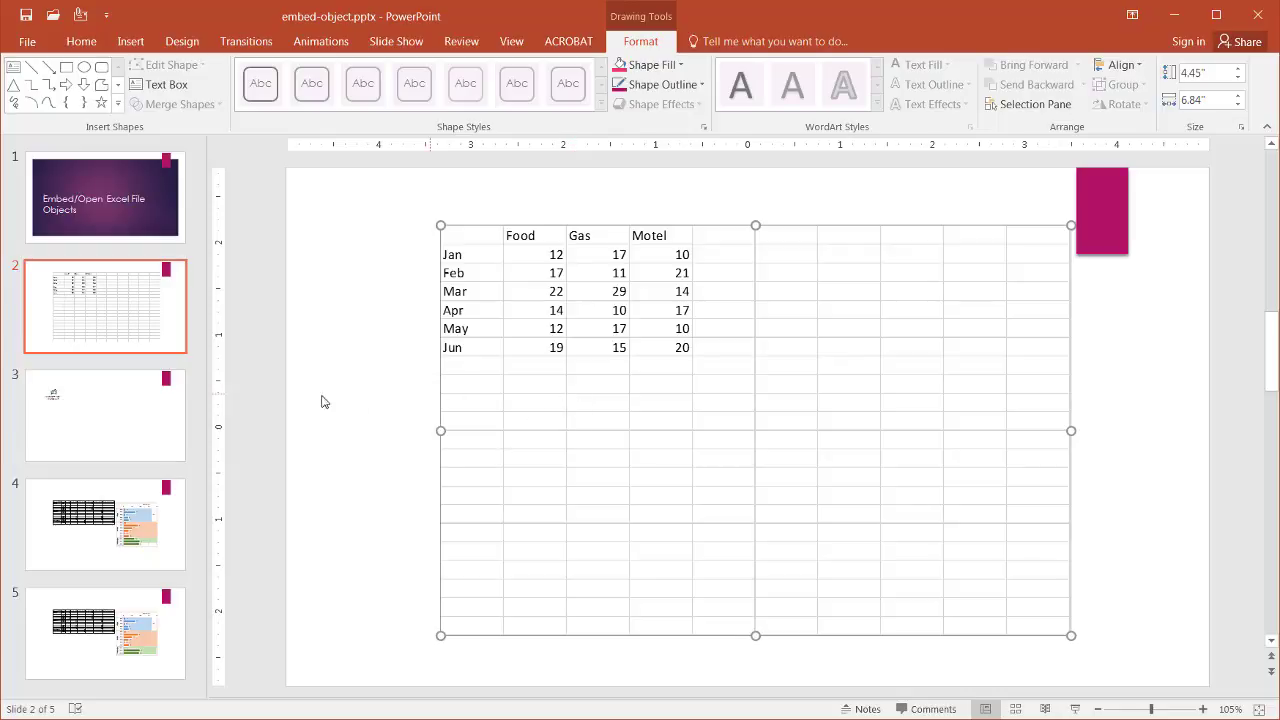
On slide 3, open the worksheet behind the Excel icon in its own window, positioned over the slide
{"action": "left_click", "coordinate": [143, 421]}
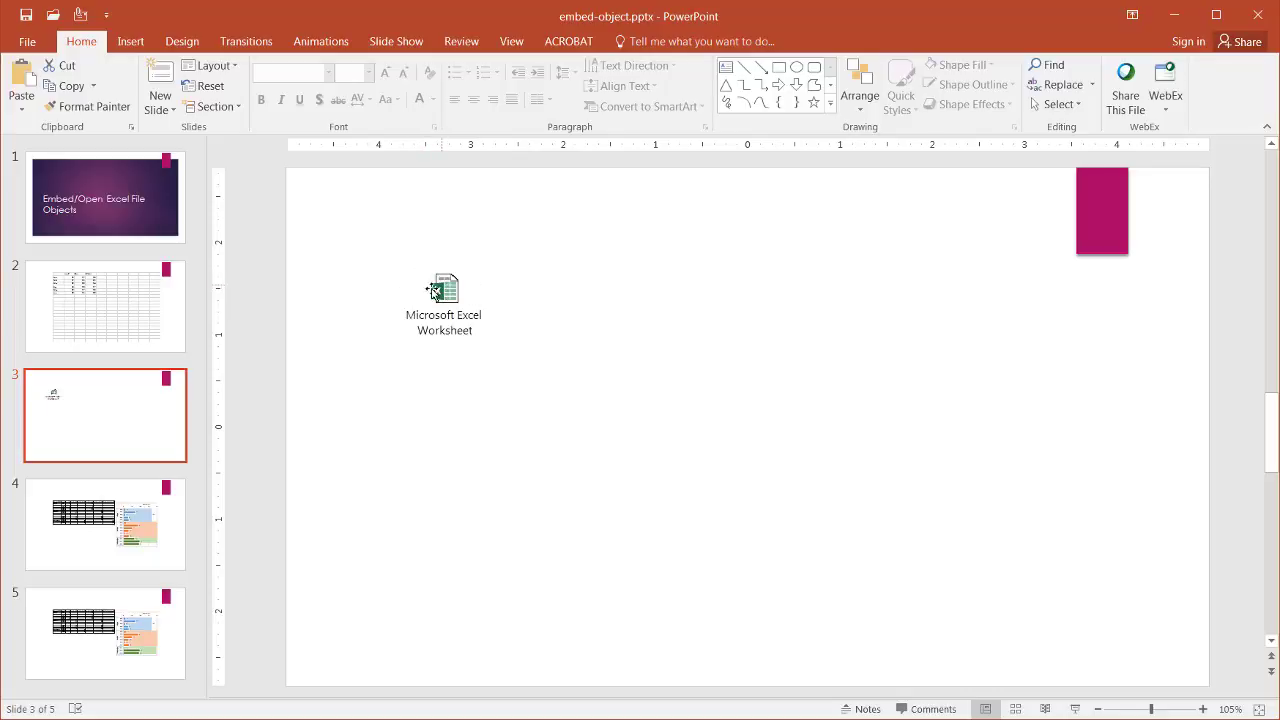
{"action": "left_click", "coordinate": [451, 299]}
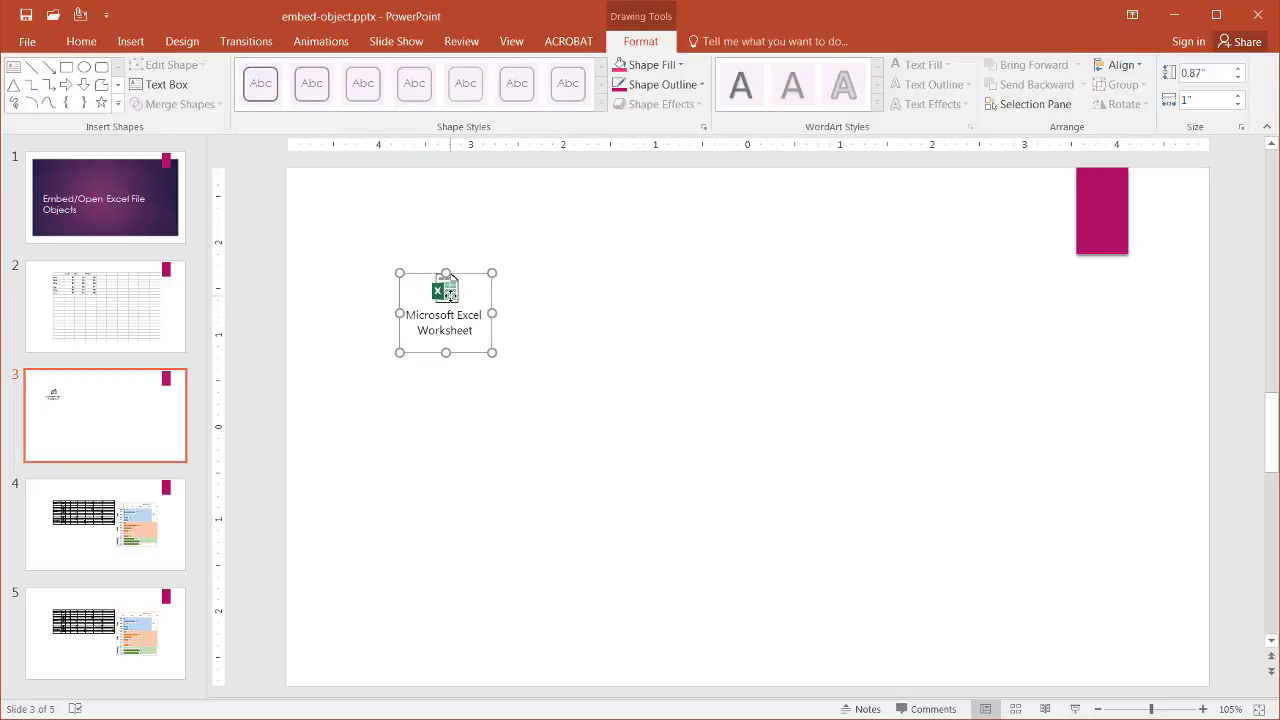
{"action": "double_click", "coordinate": [475, 310]}
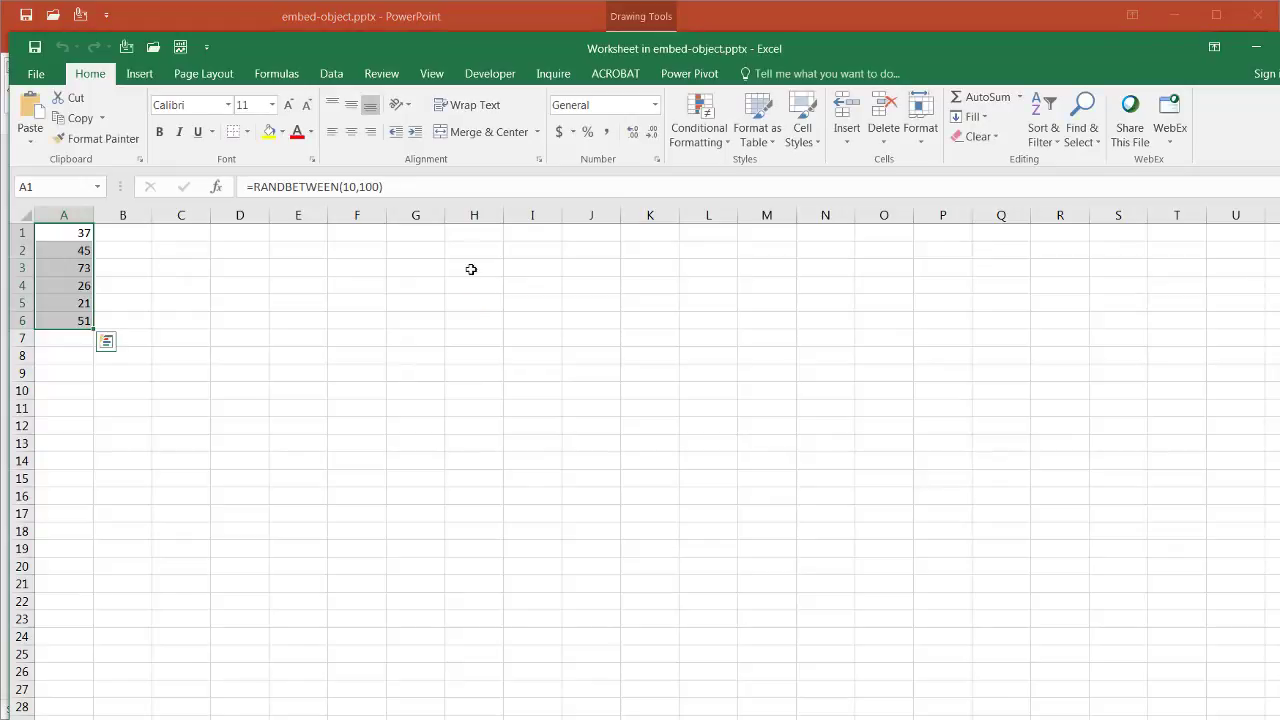
{"action": "double_click", "coordinate": [466, 52]}
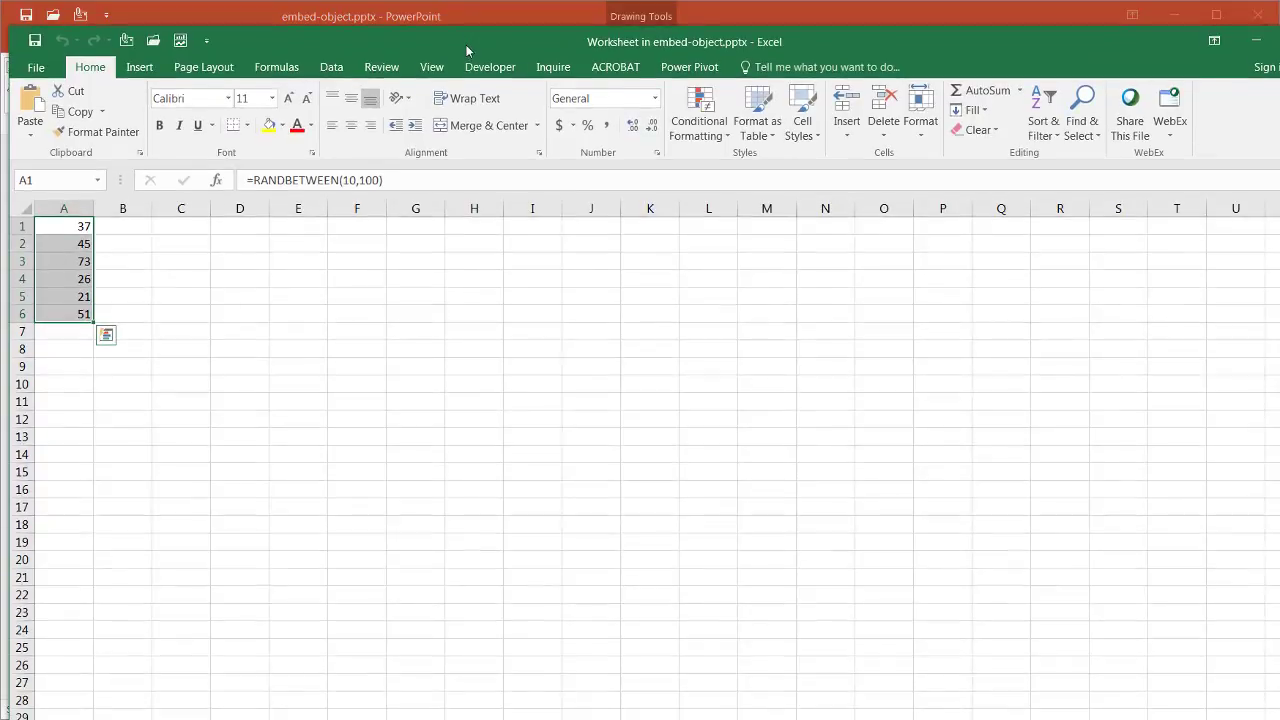
{"action": "double_click", "coordinate": [462, 20]}
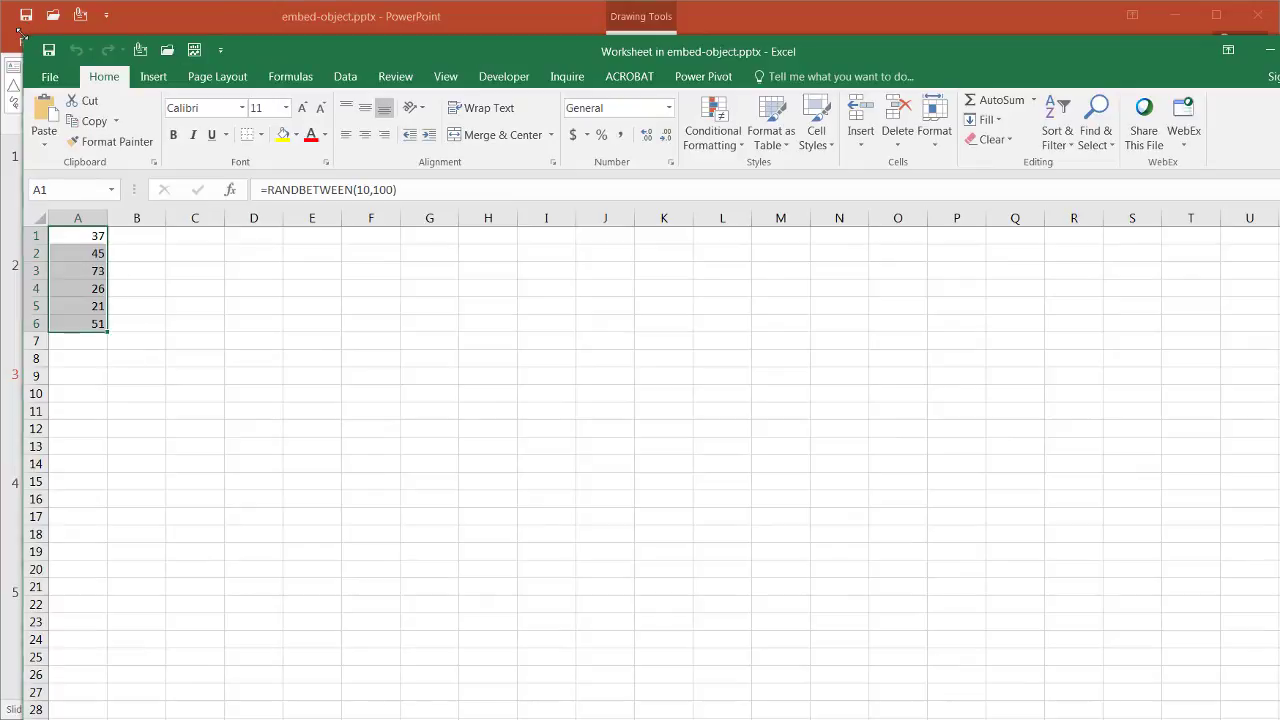
{"action": "left_click_drag", "start_coordinate": [68, 59], "coordinate": [256, 250]}
{"action": "left_click_drag", "start_coordinate": [445, 250], "coordinate": [305, 93]}
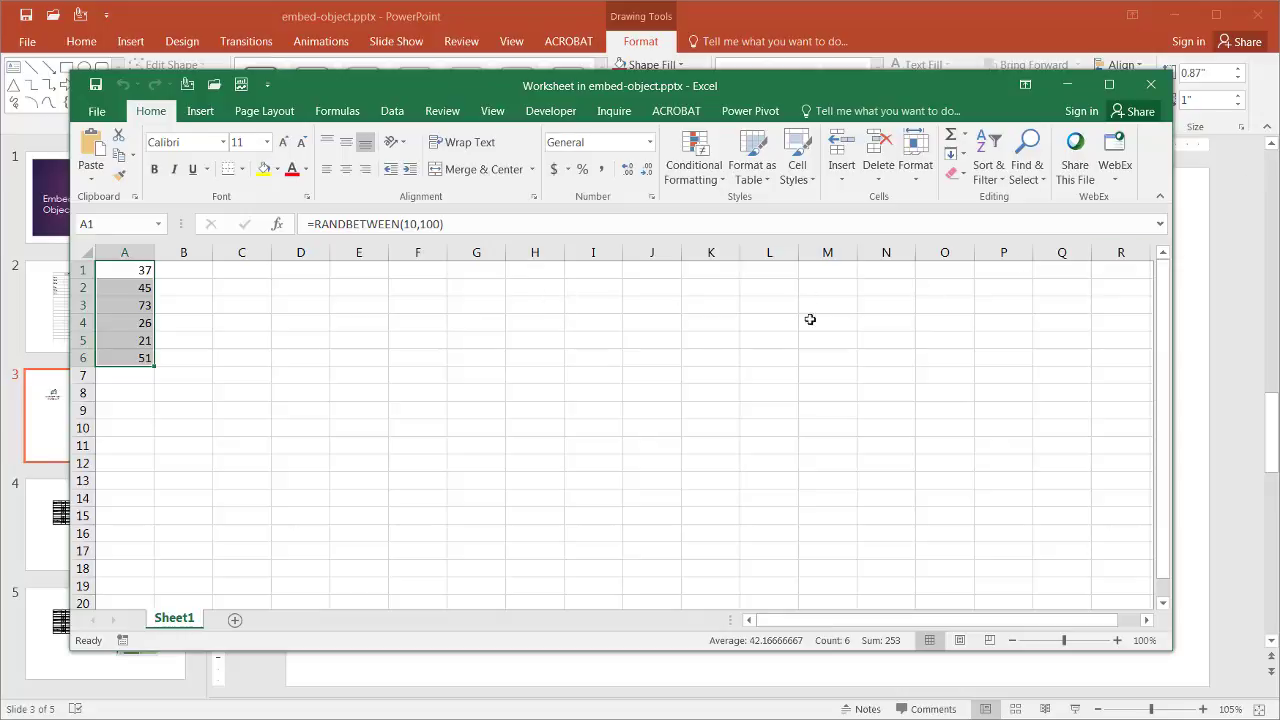
Enter 100 in cell A7 below the six random numbers and close the worksheet
{"action": "left_click", "coordinate": [123, 373]}
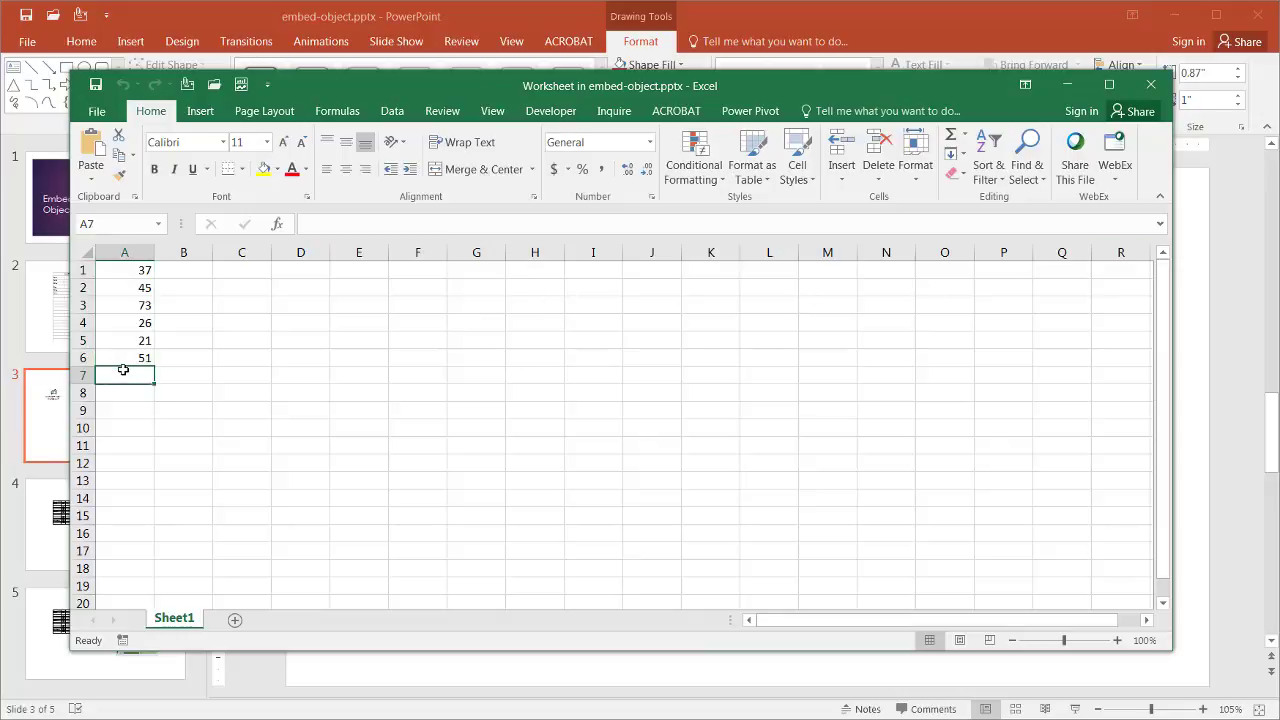
{"action": "type", "text": "100"}
{"action": "left_click", "coordinate": [370, 396]}
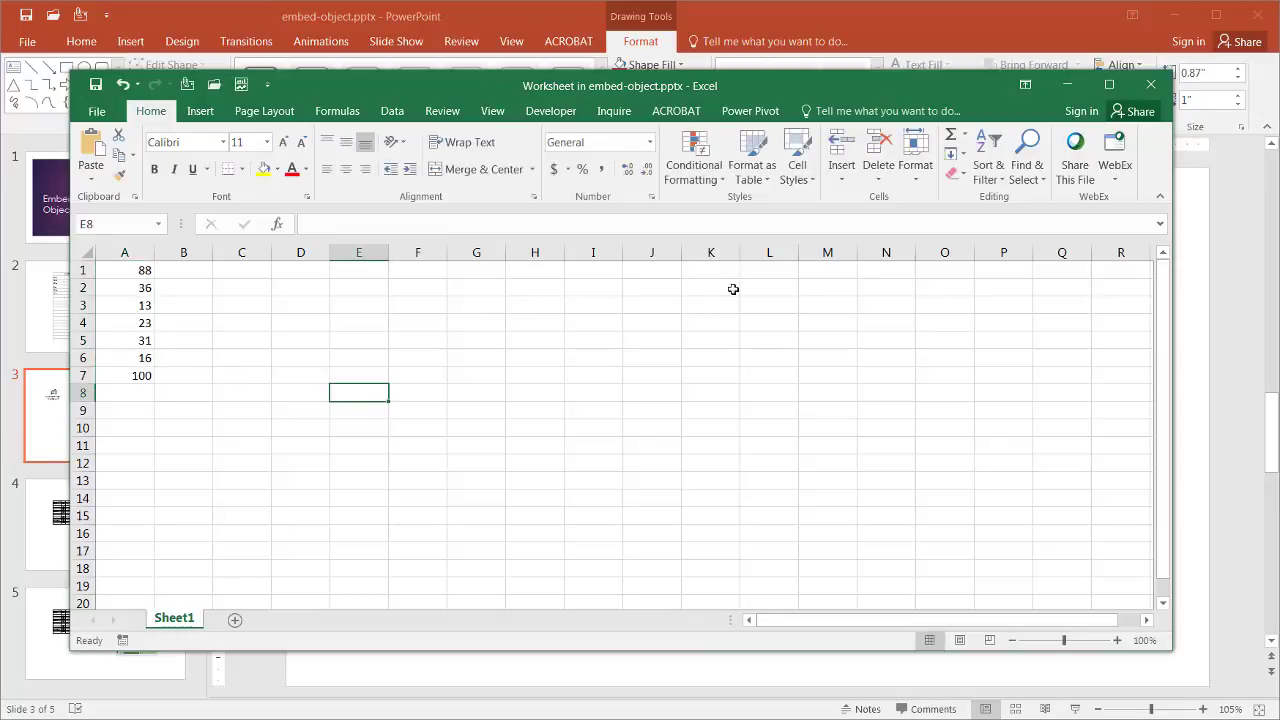
{"action": "left_click", "coordinate": [1150, 84]}
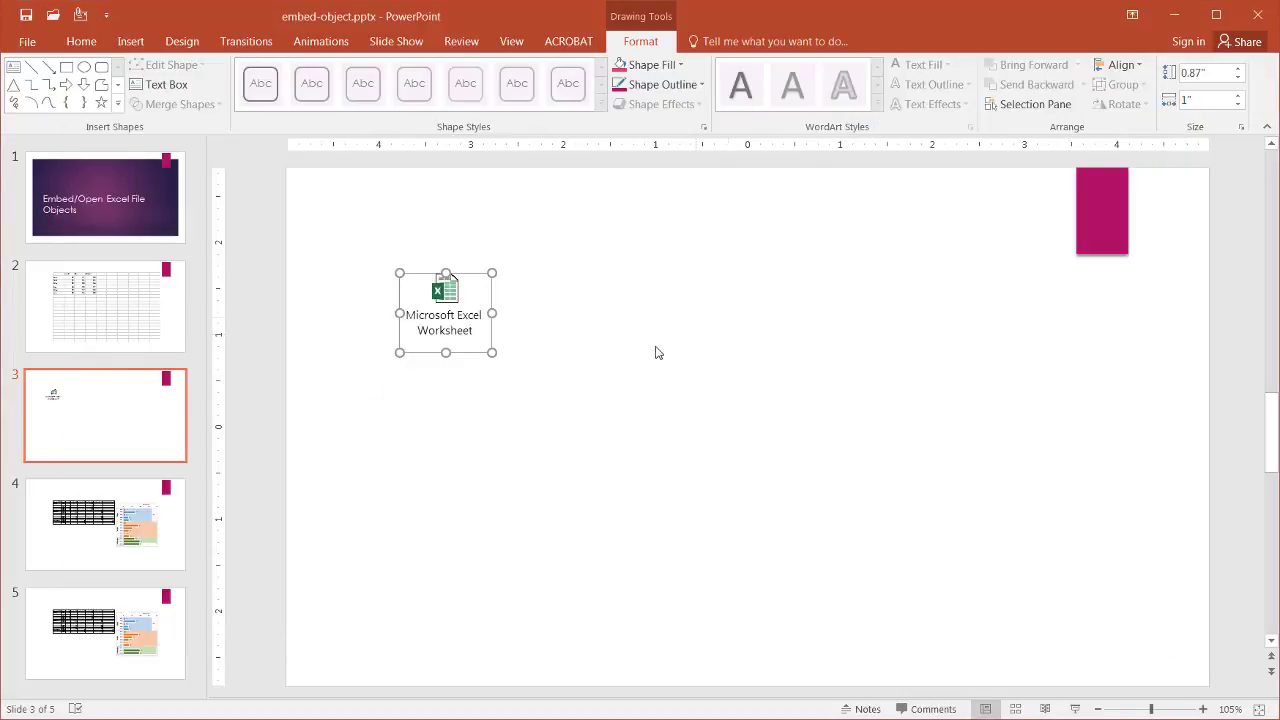
Reopen the icon's worksheet to verify the new value, then close it from the title-bar menu
{"action": "left_click", "coordinate": [515, 382]}
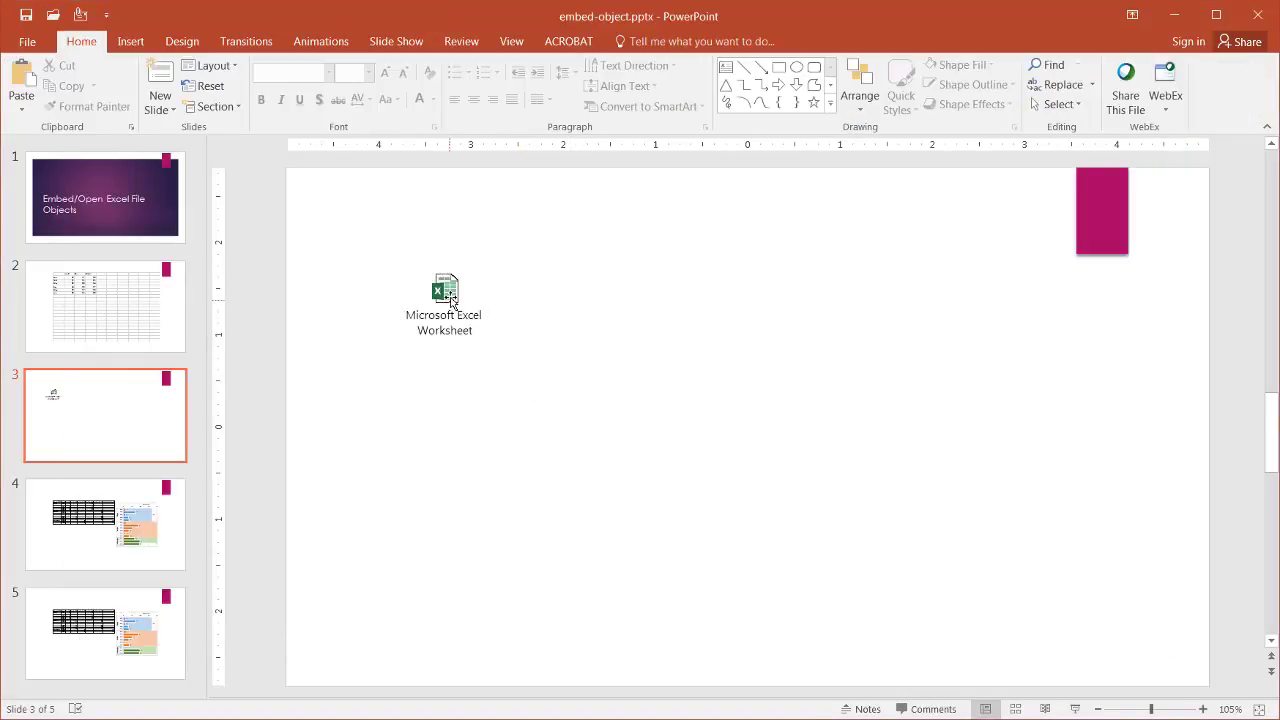
{"action": "left_click", "coordinate": [452, 298]}
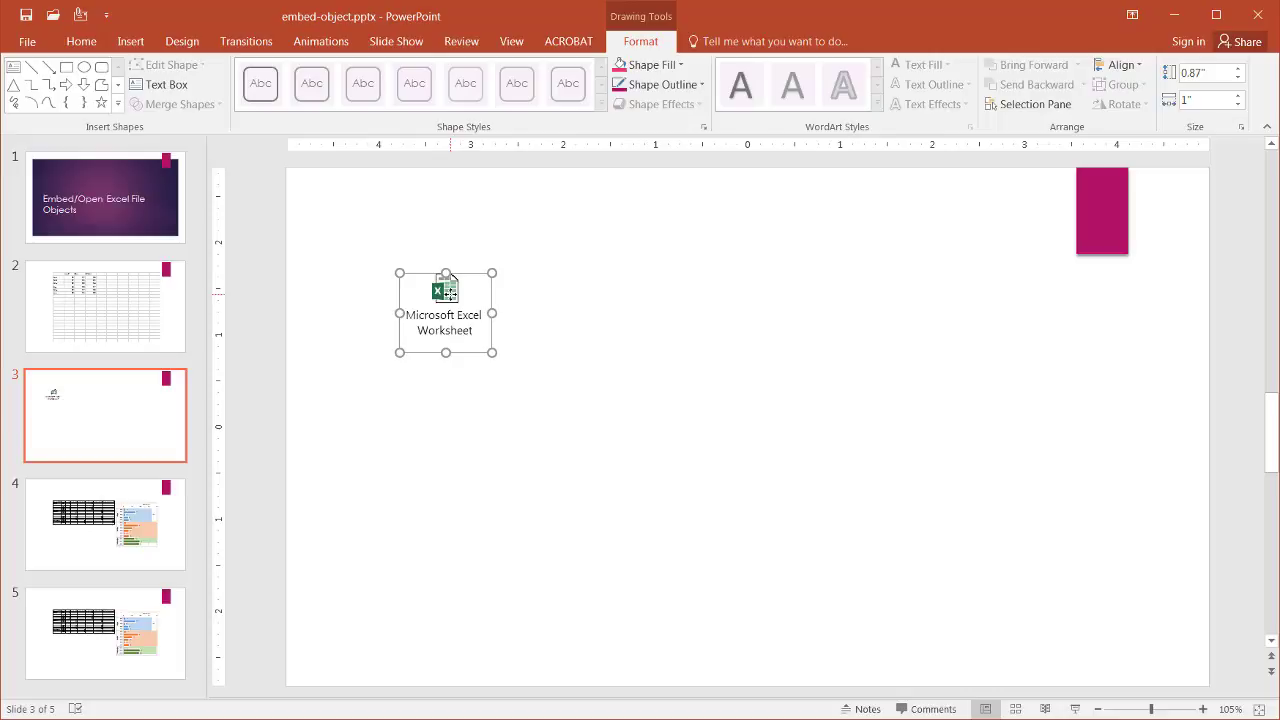
{"action": "double_click", "coordinate": [447, 290]}
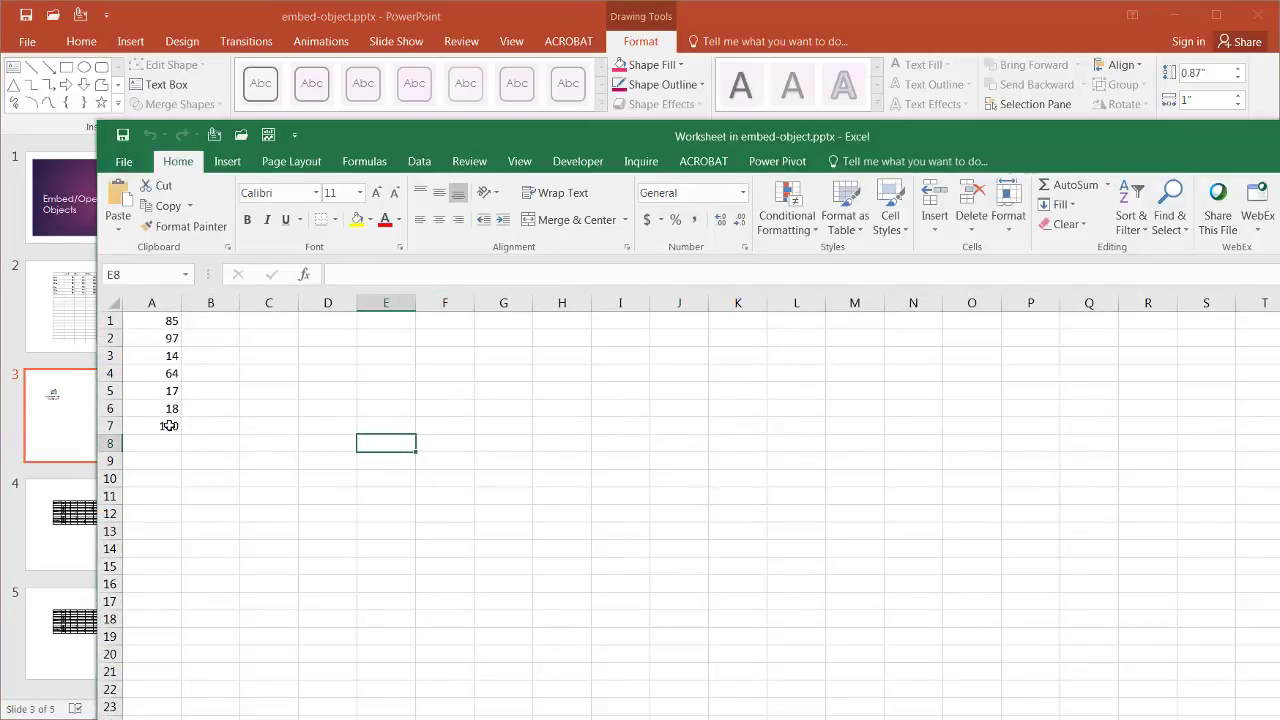
{"action": "right_click", "coordinate": [410, 138]}
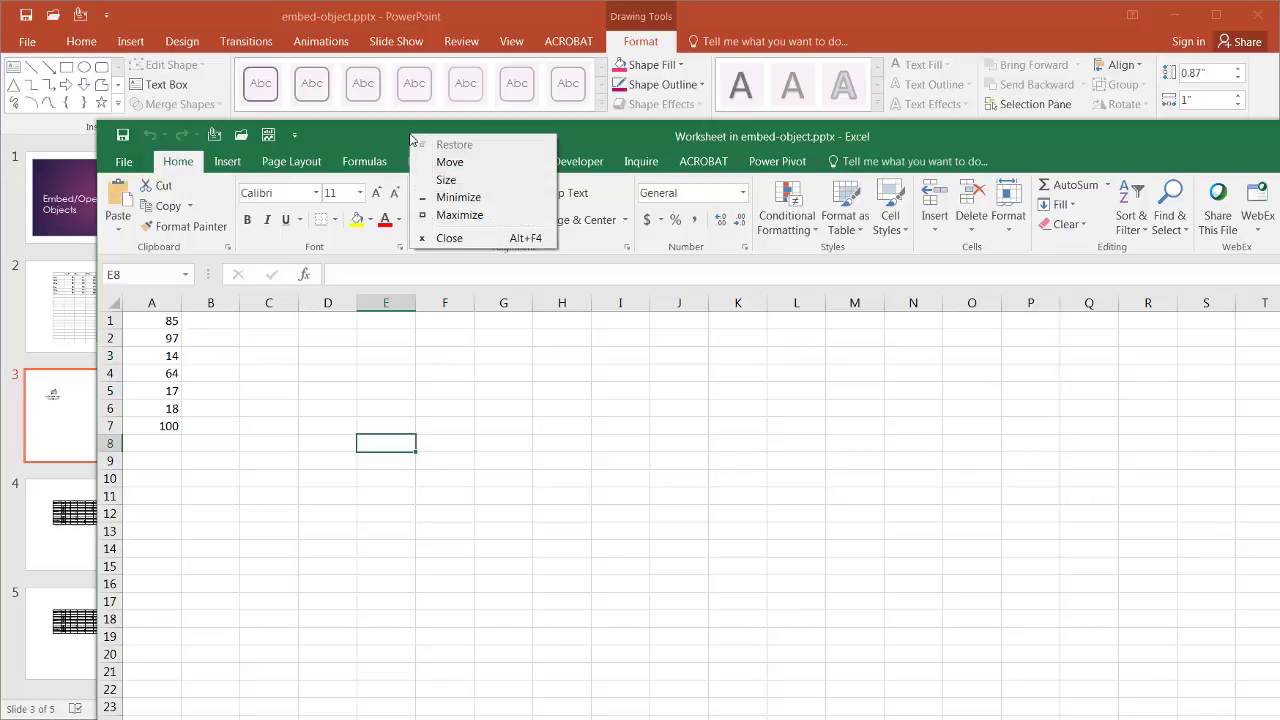
{"action": "left_click", "coordinate": [463, 246]}
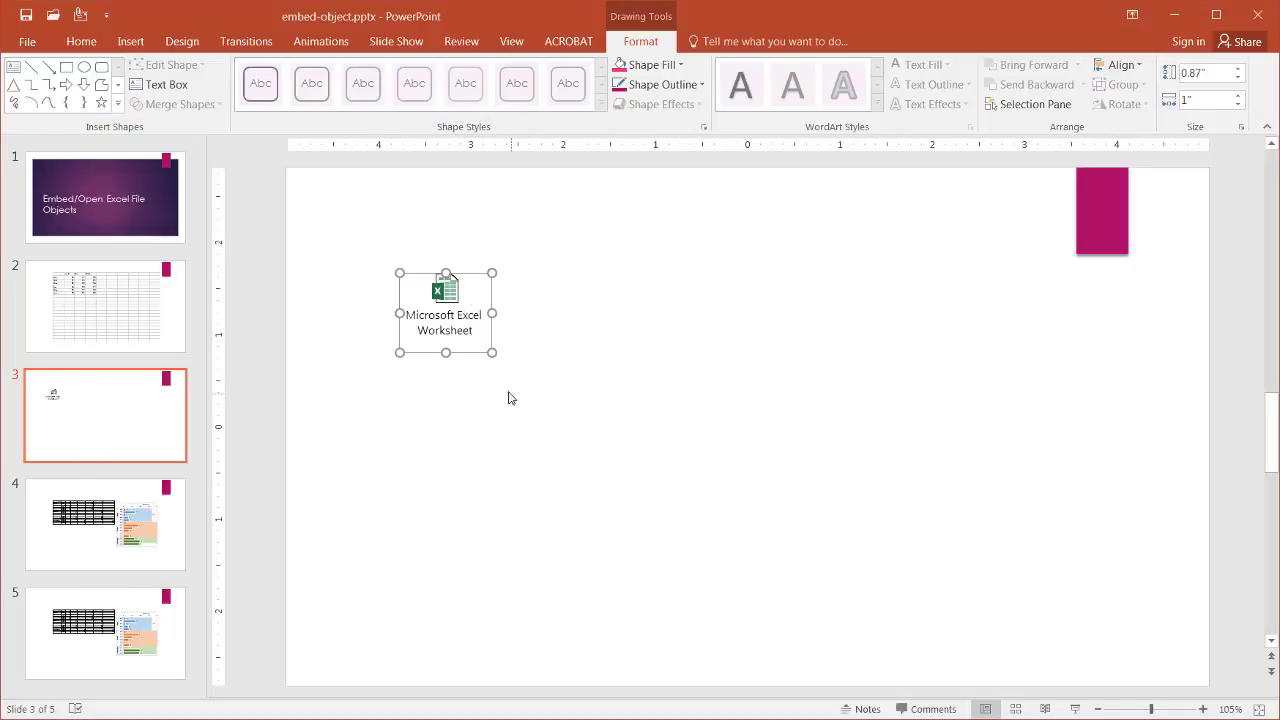
Edit slide 4's embedded workbook in place so H15's Total Thingamajings recalculates to 263
{"action": "left_click", "coordinate": [85, 546]}
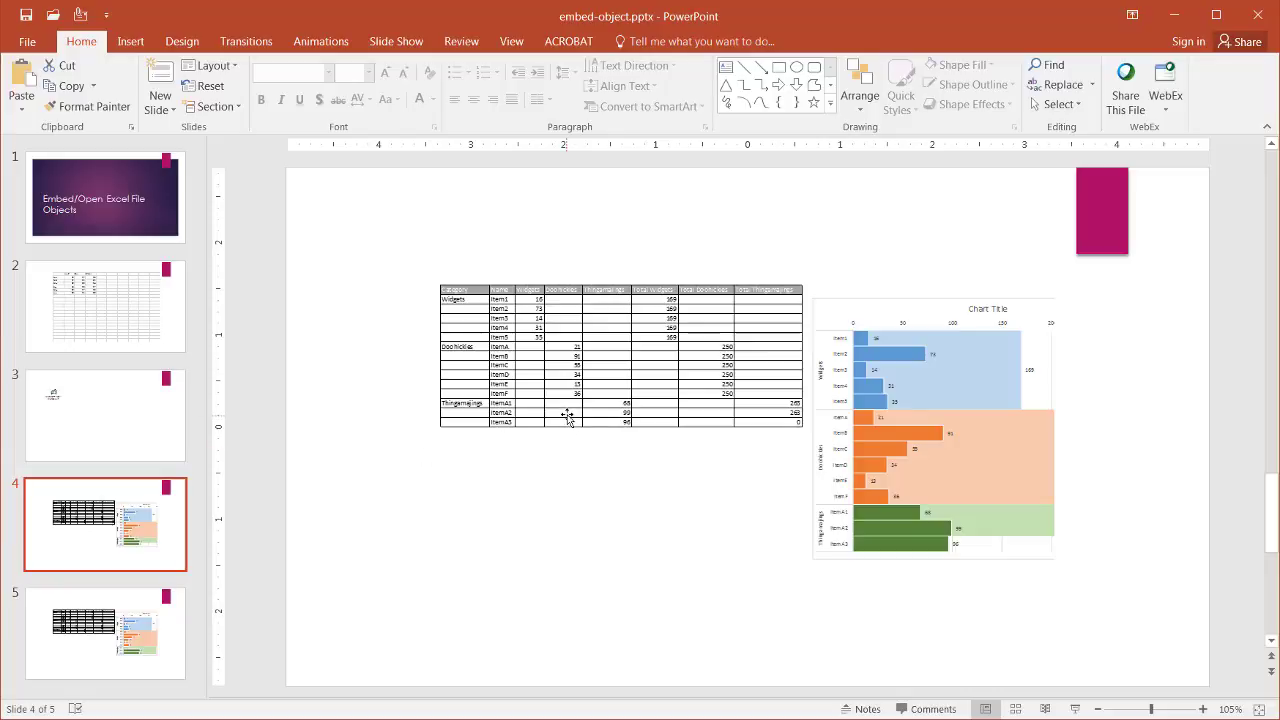
{"action": "left_click", "coordinate": [585, 368]}
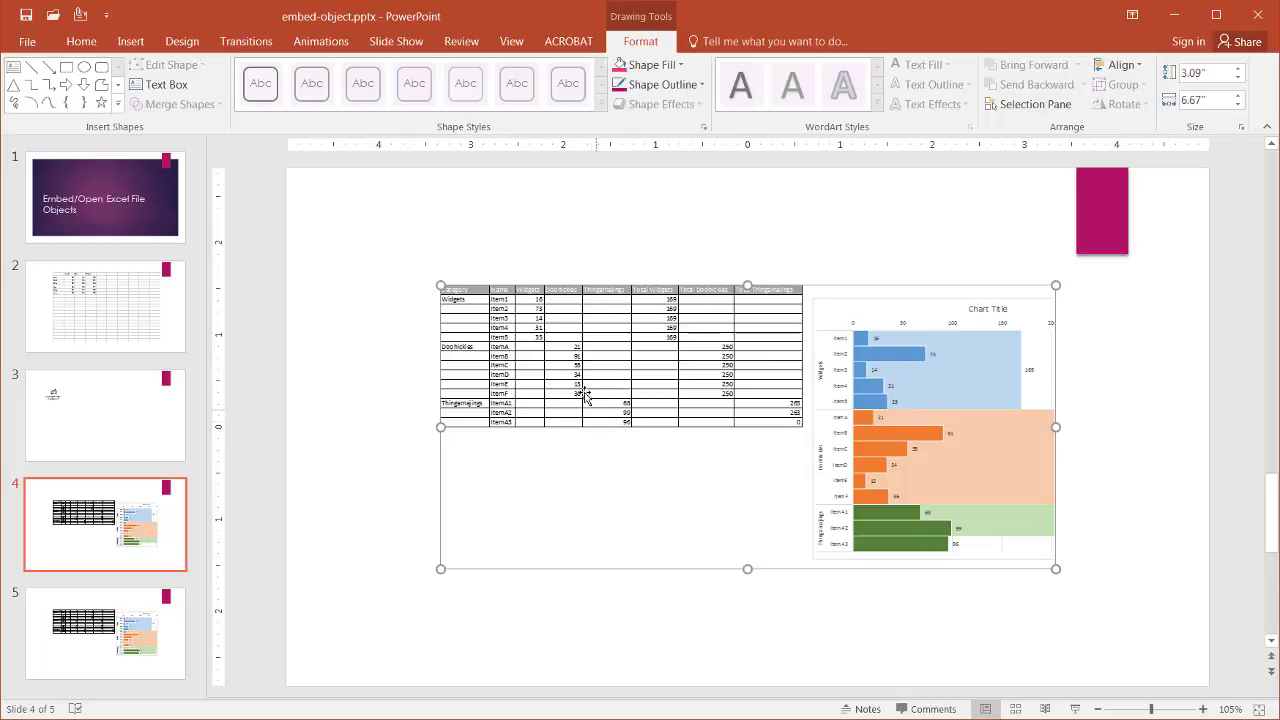
{"action": "double_click", "coordinate": [580, 386]}
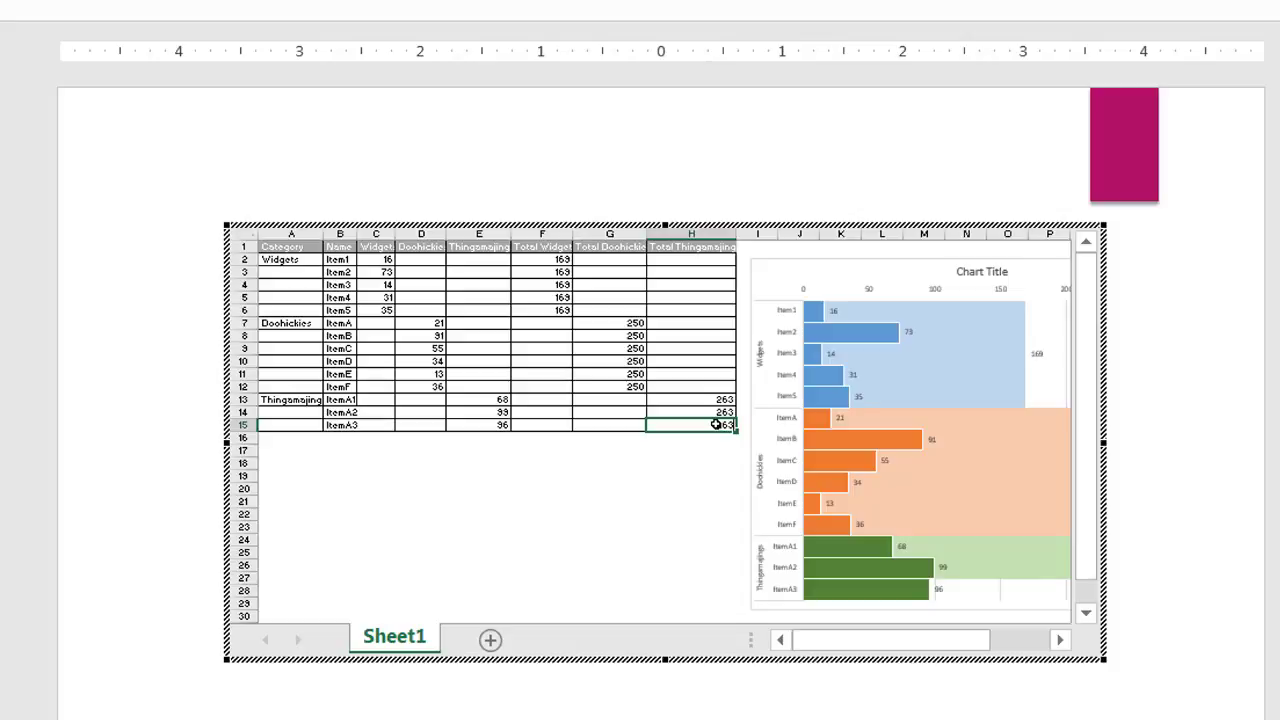
{"action": "left_click", "coordinate": [716, 424]}
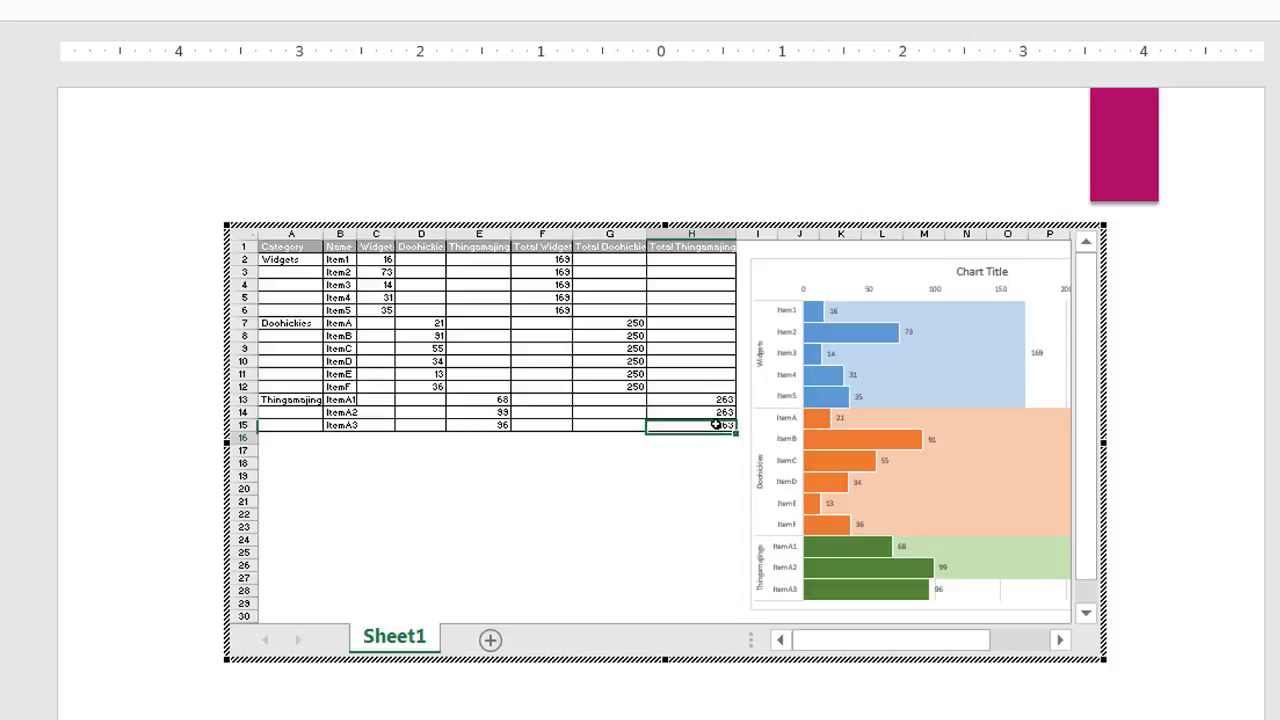
{"action": "left_click", "coordinate": [1171, 506]}
{"action": "left_click", "coordinate": [729, 415]}
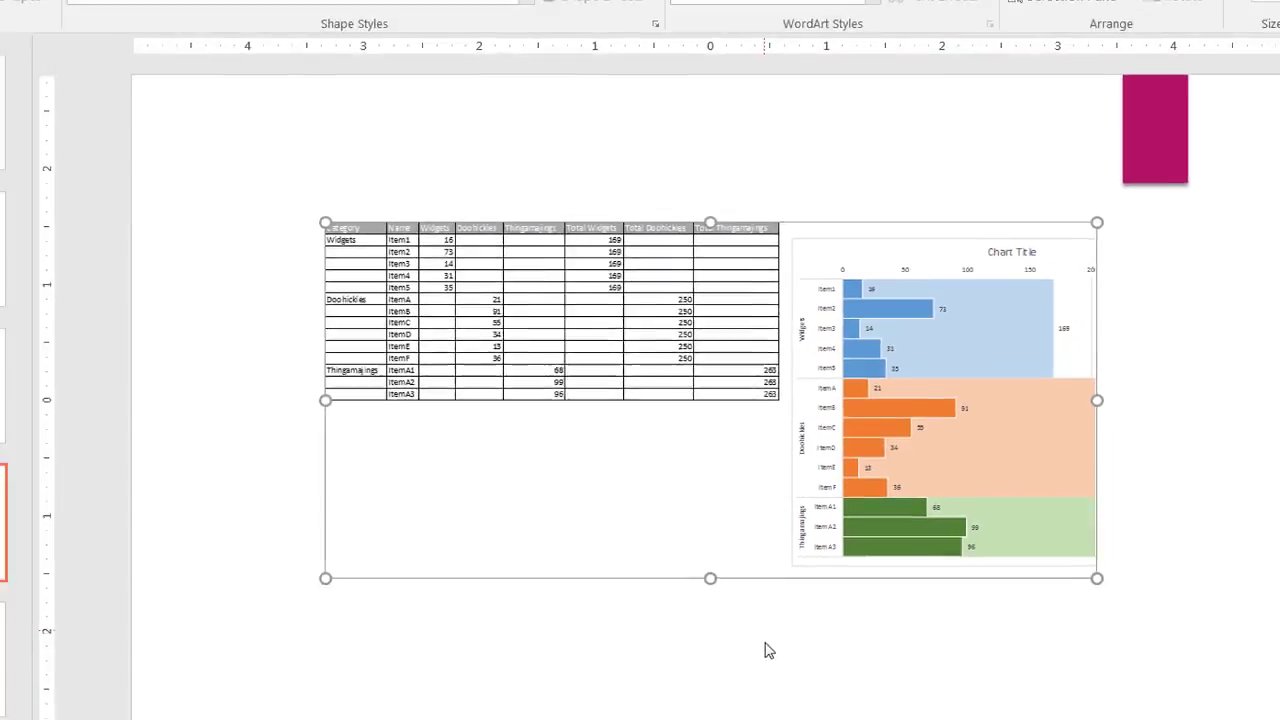
{"action": "left_click", "coordinate": [764, 651]}
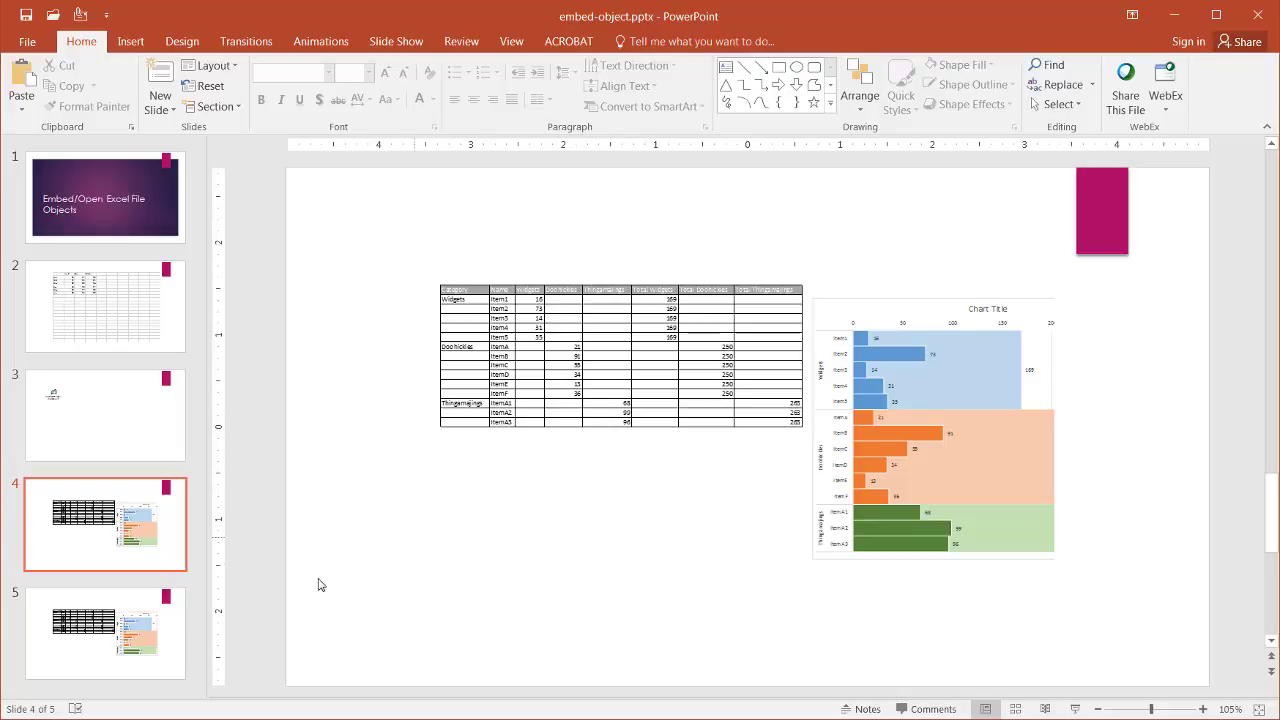
Compare slide 5's table-and-chart object with slide 4's, then open it as bar-of-bar.xlsx in Excel
{"action": "left_click", "coordinate": [108, 637]}
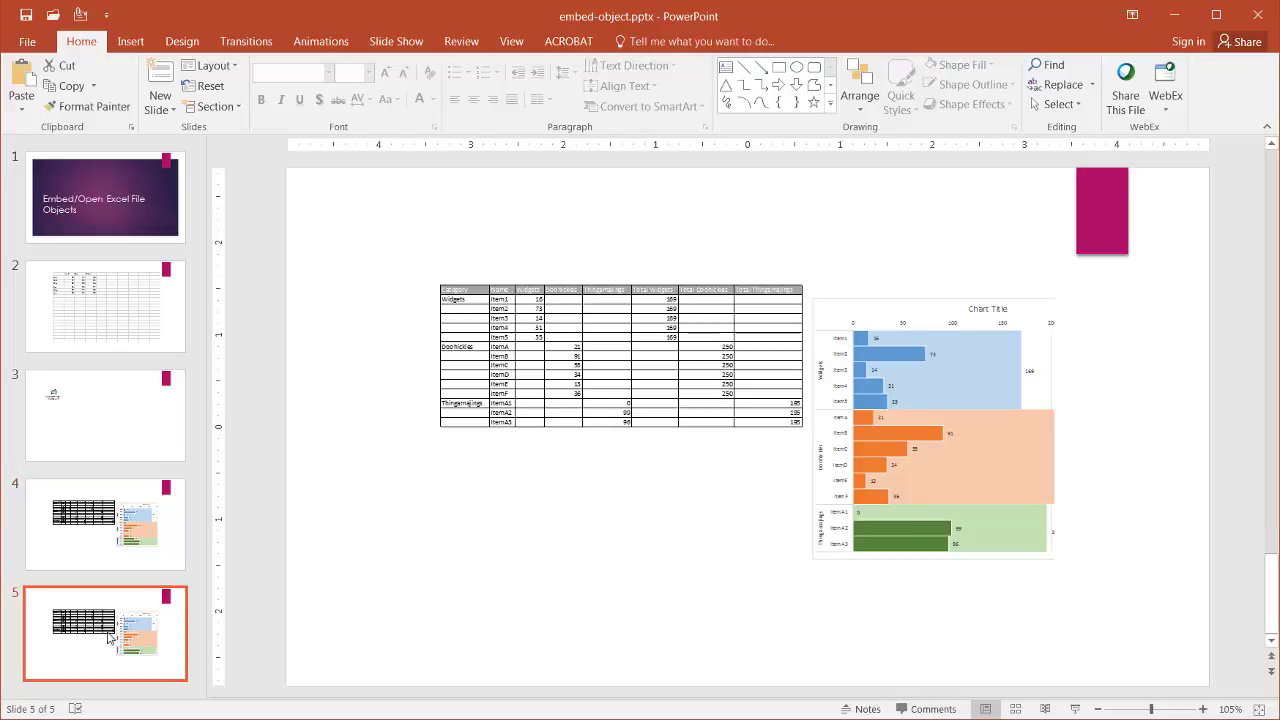
{"action": "left_click", "coordinate": [636, 388]}
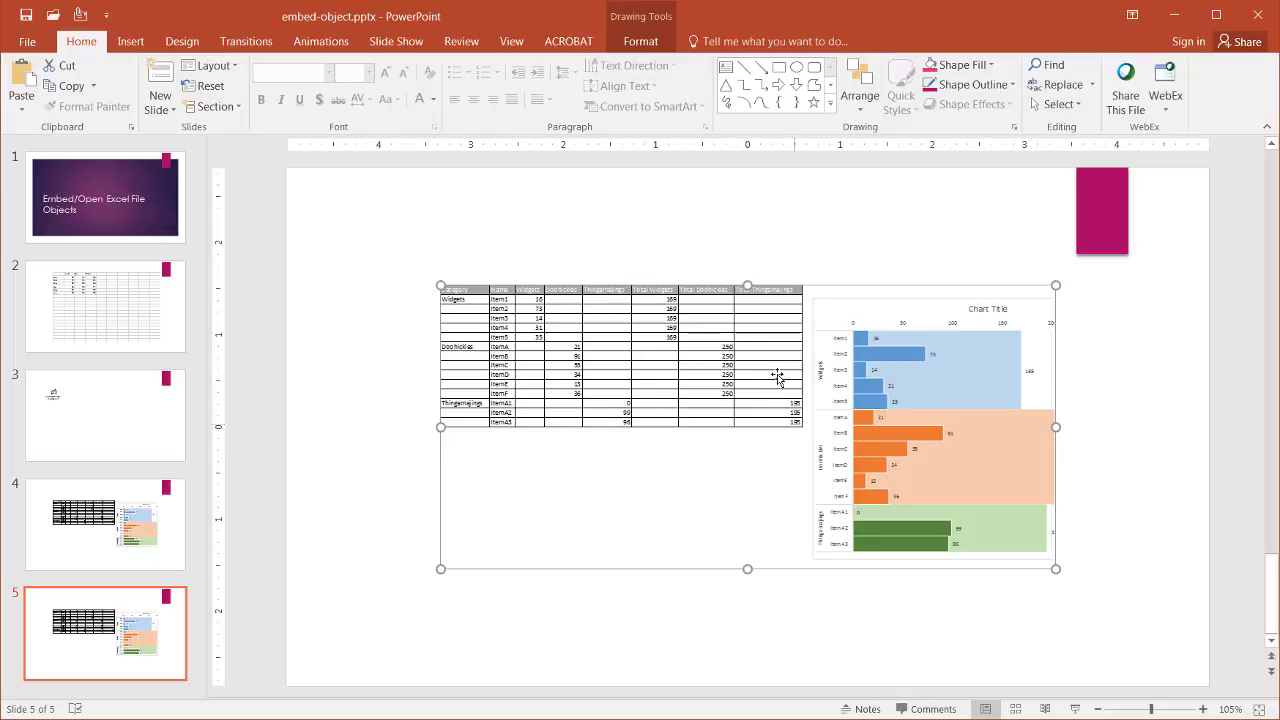
{"action": "left_click", "coordinate": [110, 500]}
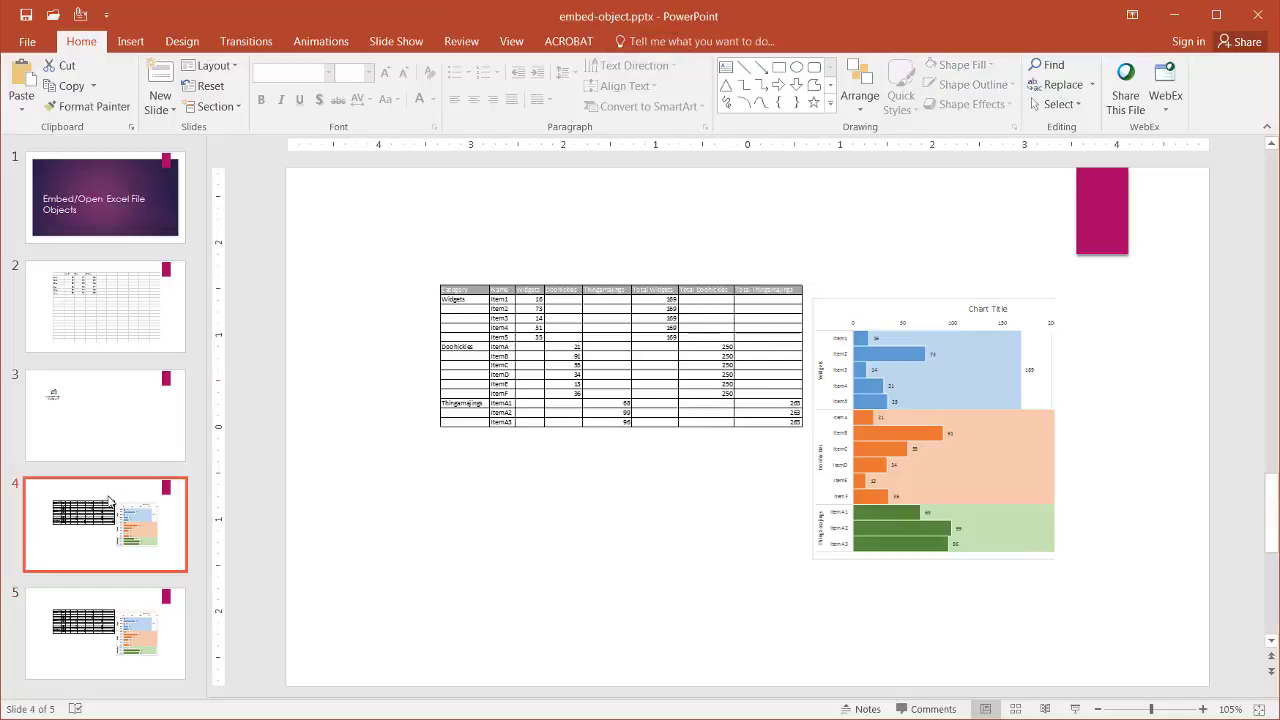
{"action": "left_click", "coordinate": [110, 600]}
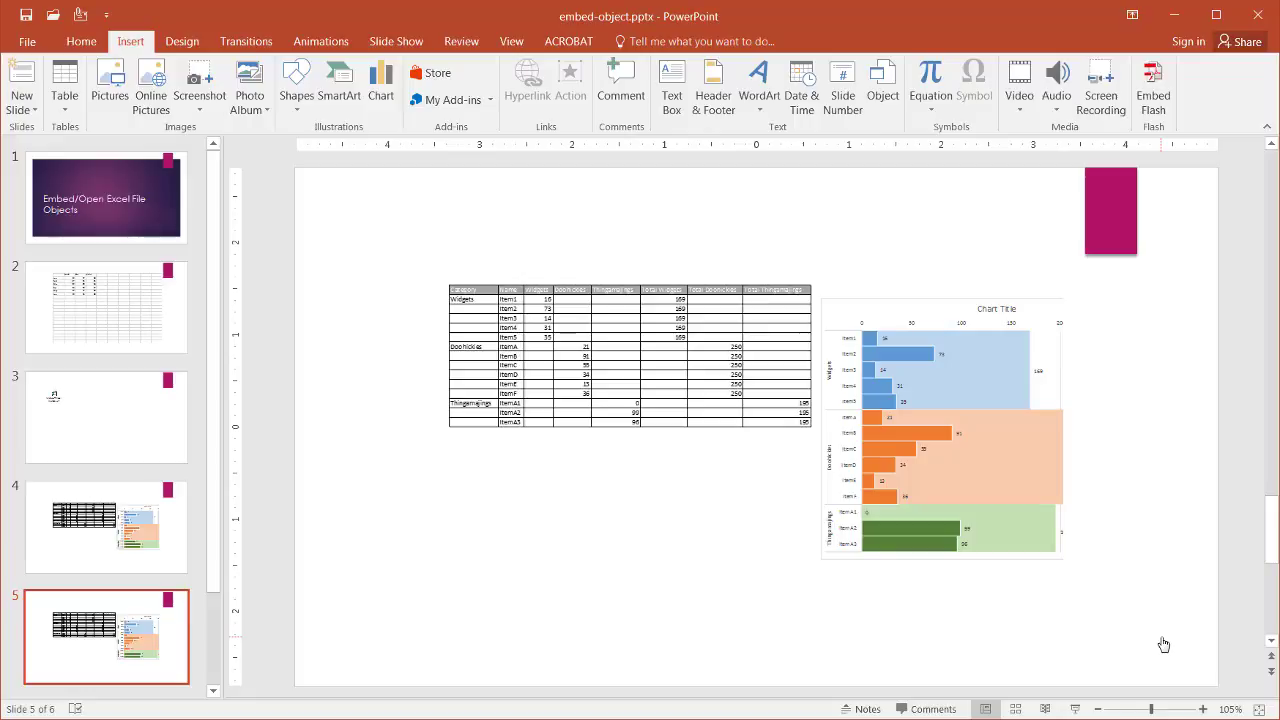
{"action": "left_click", "coordinate": [727, 437]}
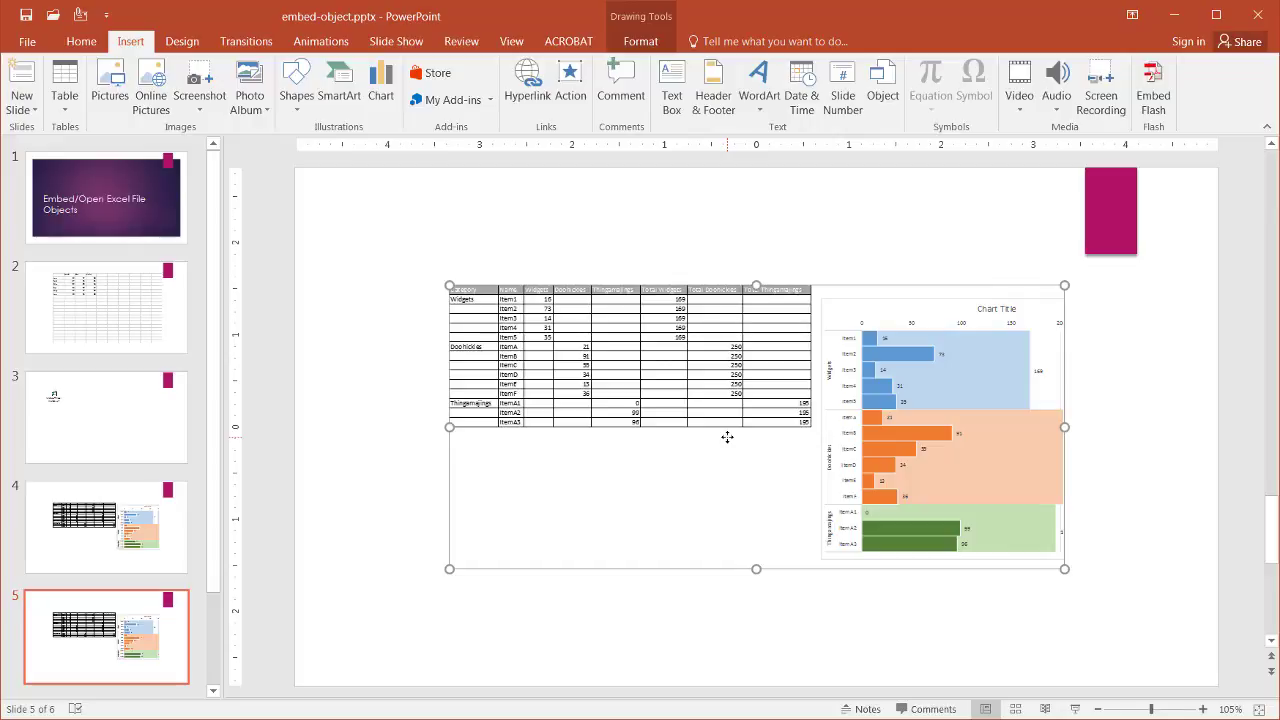
{"action": "double_click", "coordinate": [636, 449]}
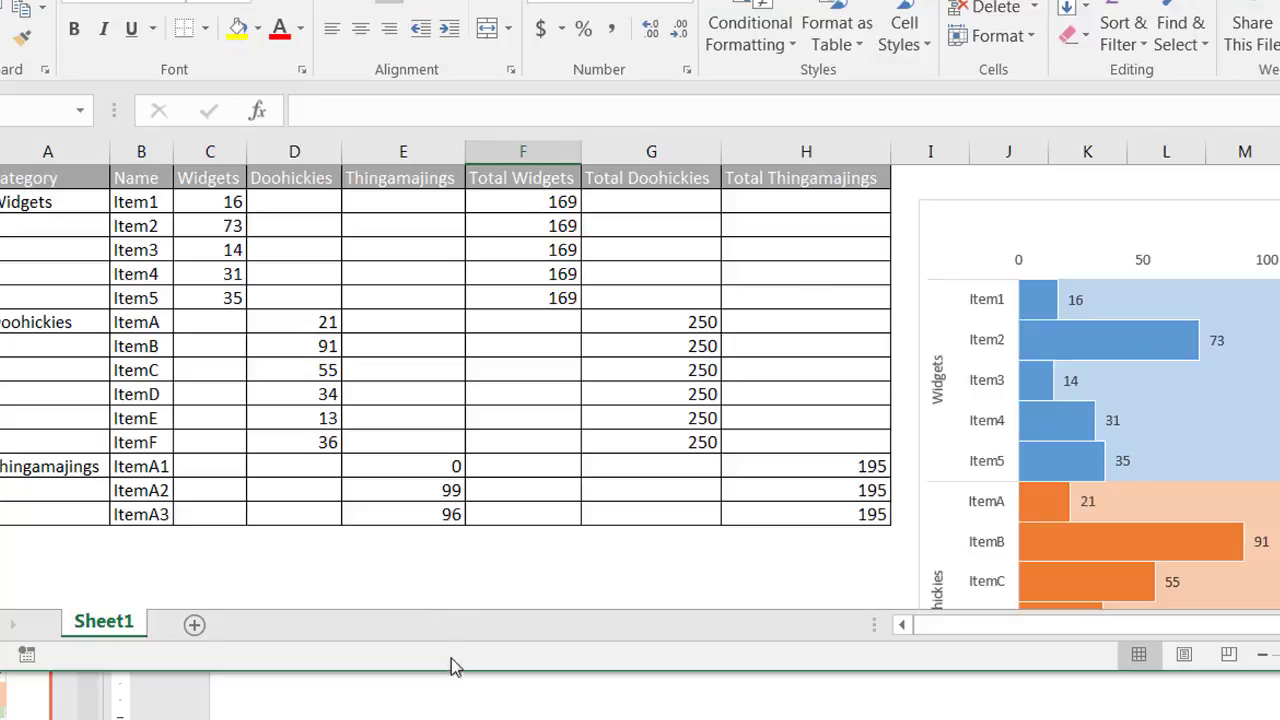
Change ItemA1's Thingamajings value in E13 from 0 to 100, then close and save bar-of-bar.xlsx
{"action": "left_click", "coordinate": [463, 646]}
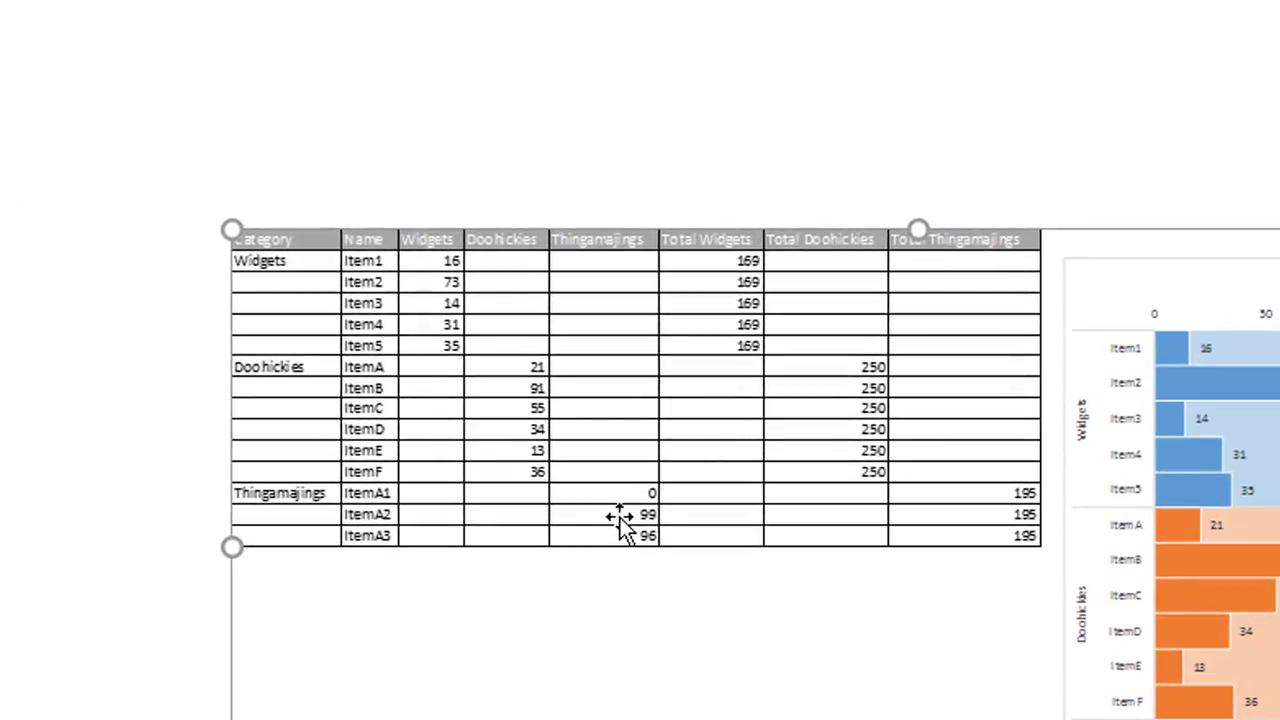
{"action": "double_click", "coordinate": [620, 518]}
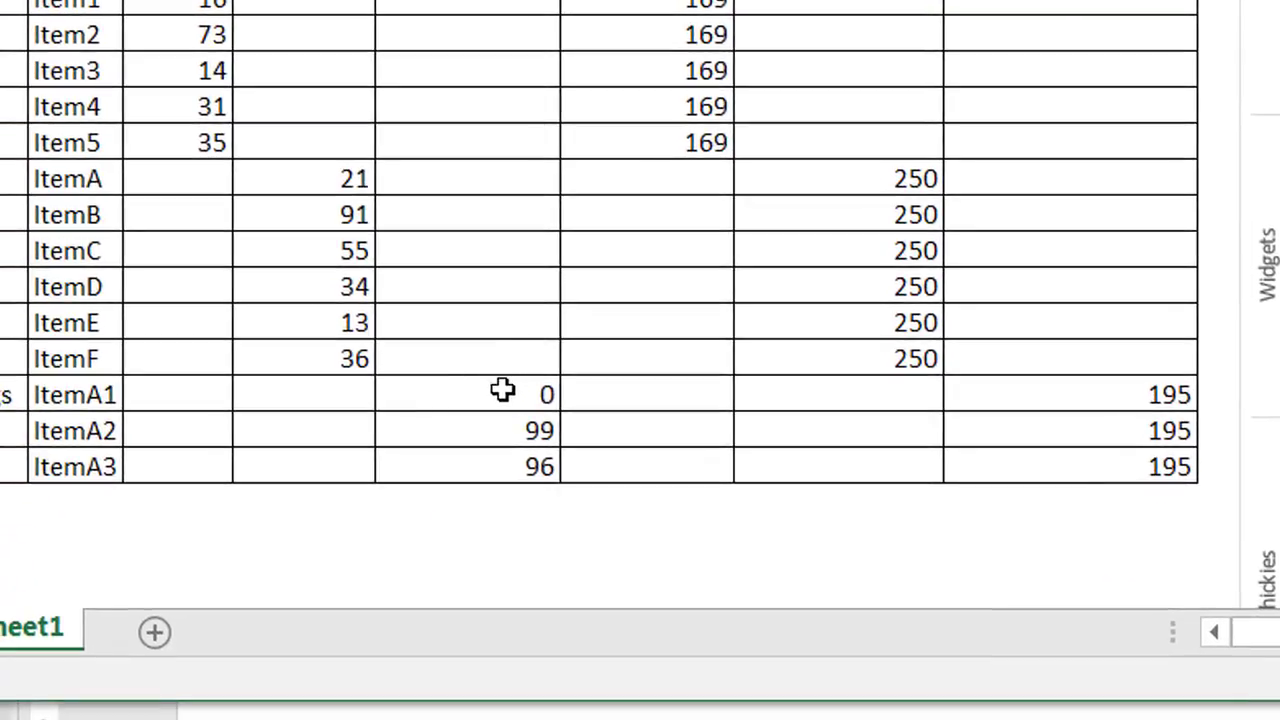
{"action": "left_click", "coordinate": [502, 390]}
{"action": "type", "text": "100"}
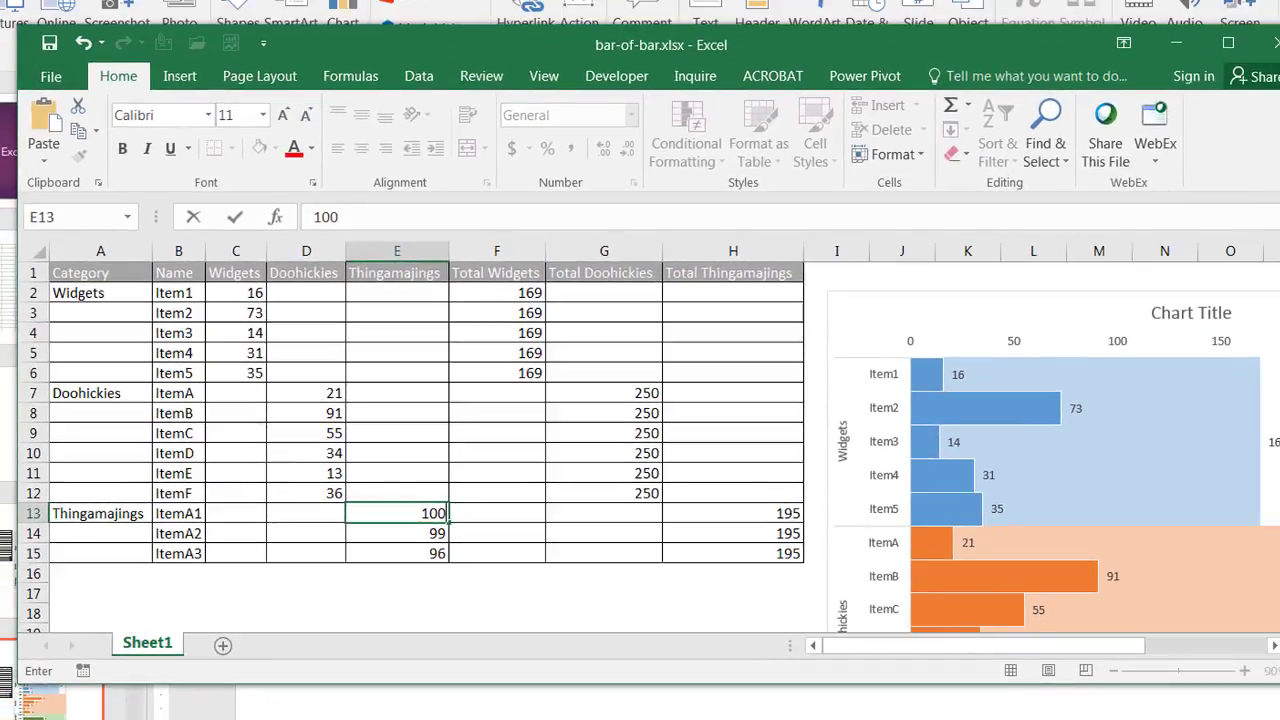
{"action": "left_click", "coordinate": [1274, 43]}
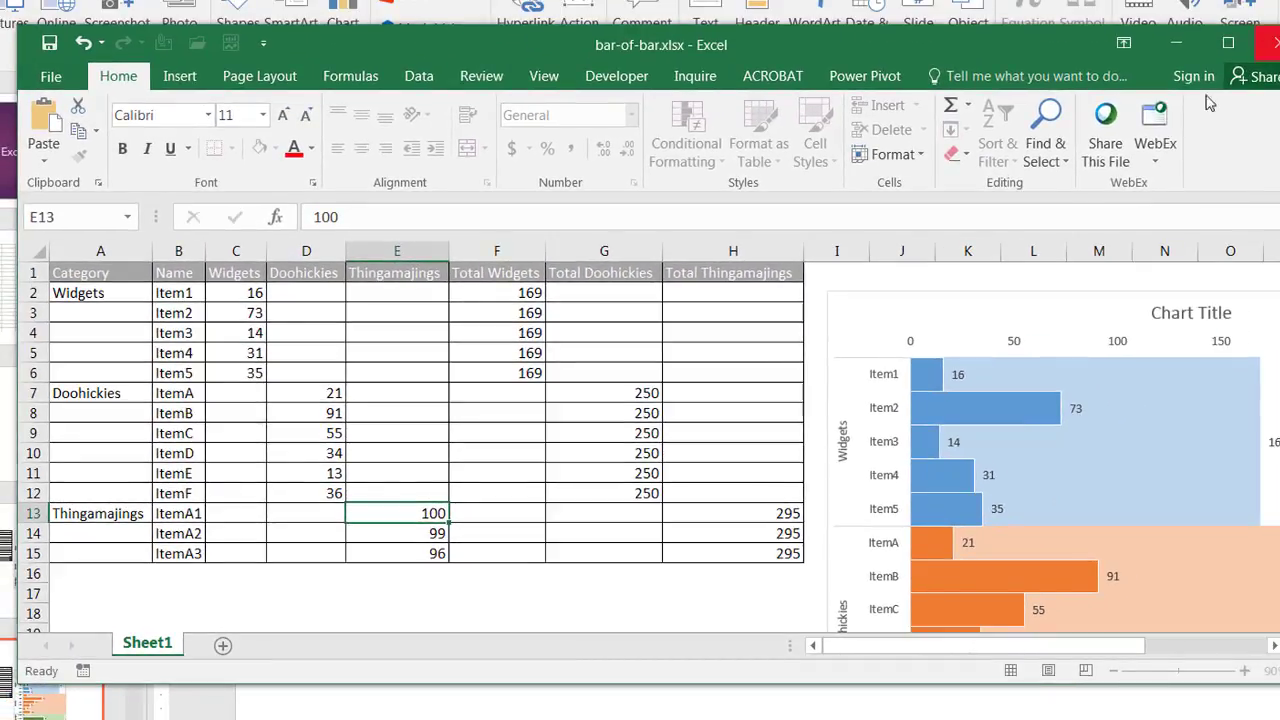
{"action": "left_click", "coordinate": [589, 418]}
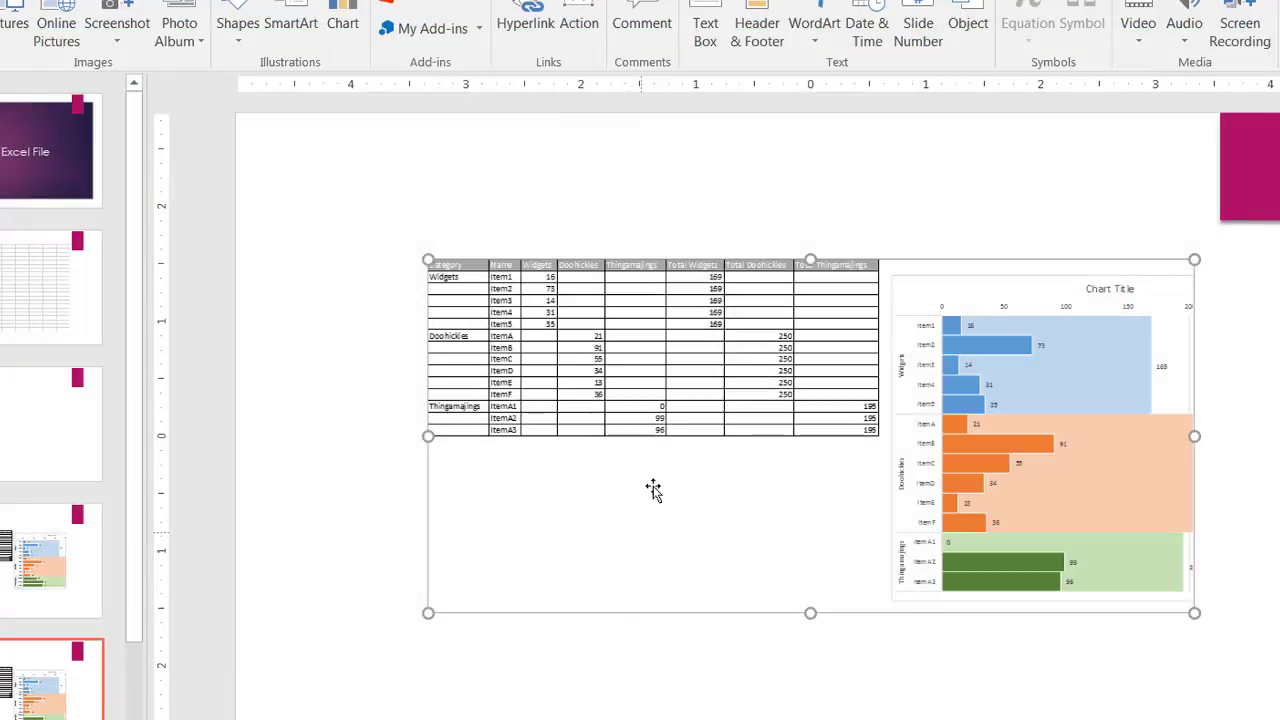
Update the link on slide 5's object so it shows ItemA1 at 100 and totals of 295
{"action": "left_click", "coordinate": [729, 691]}
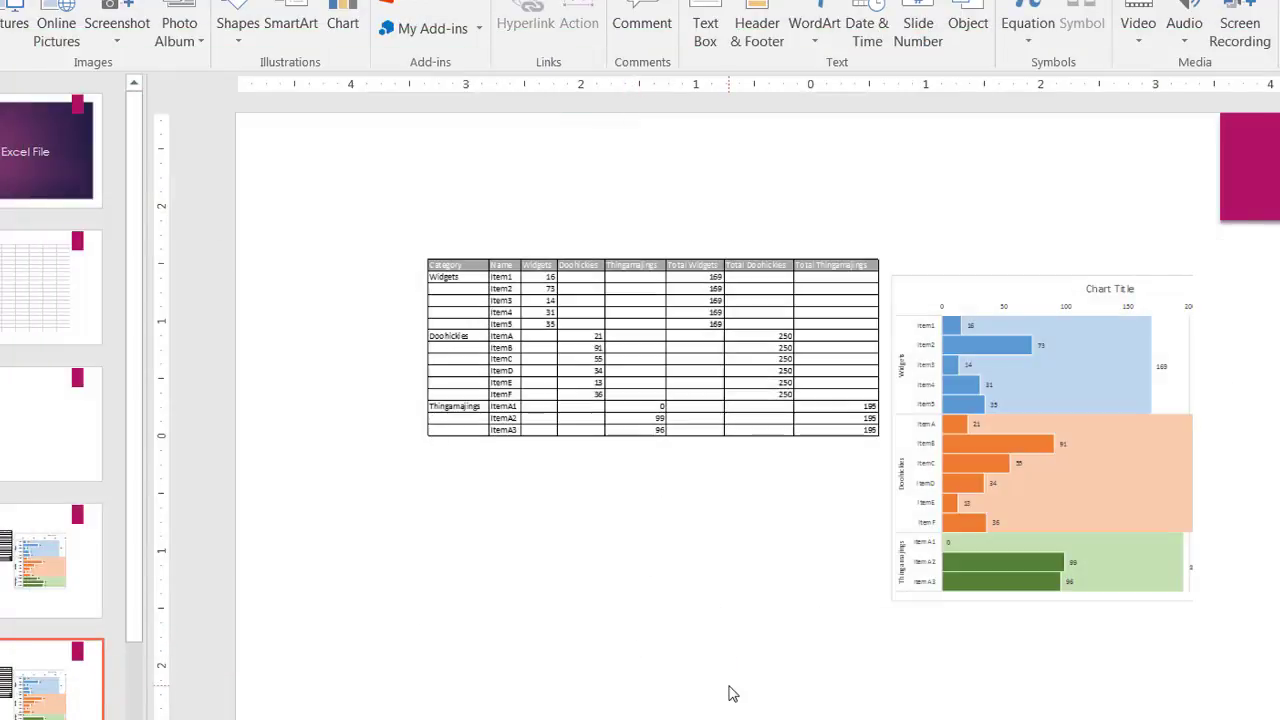
{"action": "left_click", "coordinate": [716, 444]}
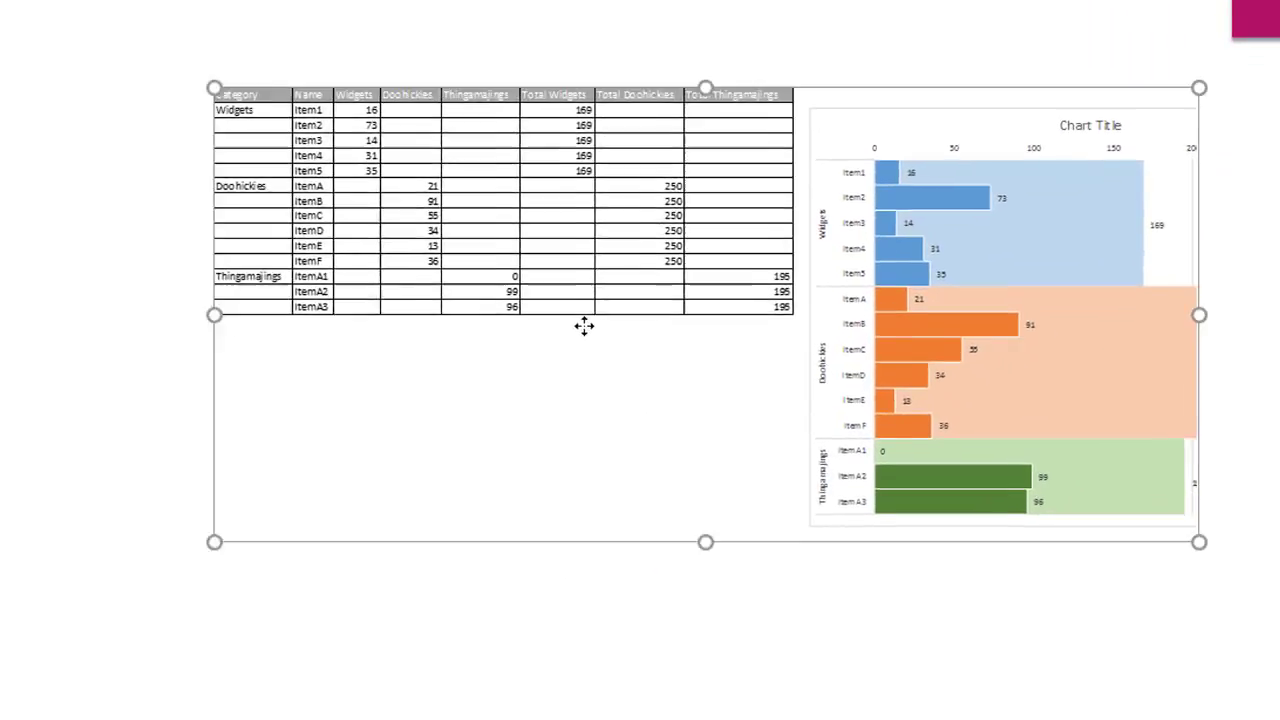
{"action": "right_click", "coordinate": [584, 325]}
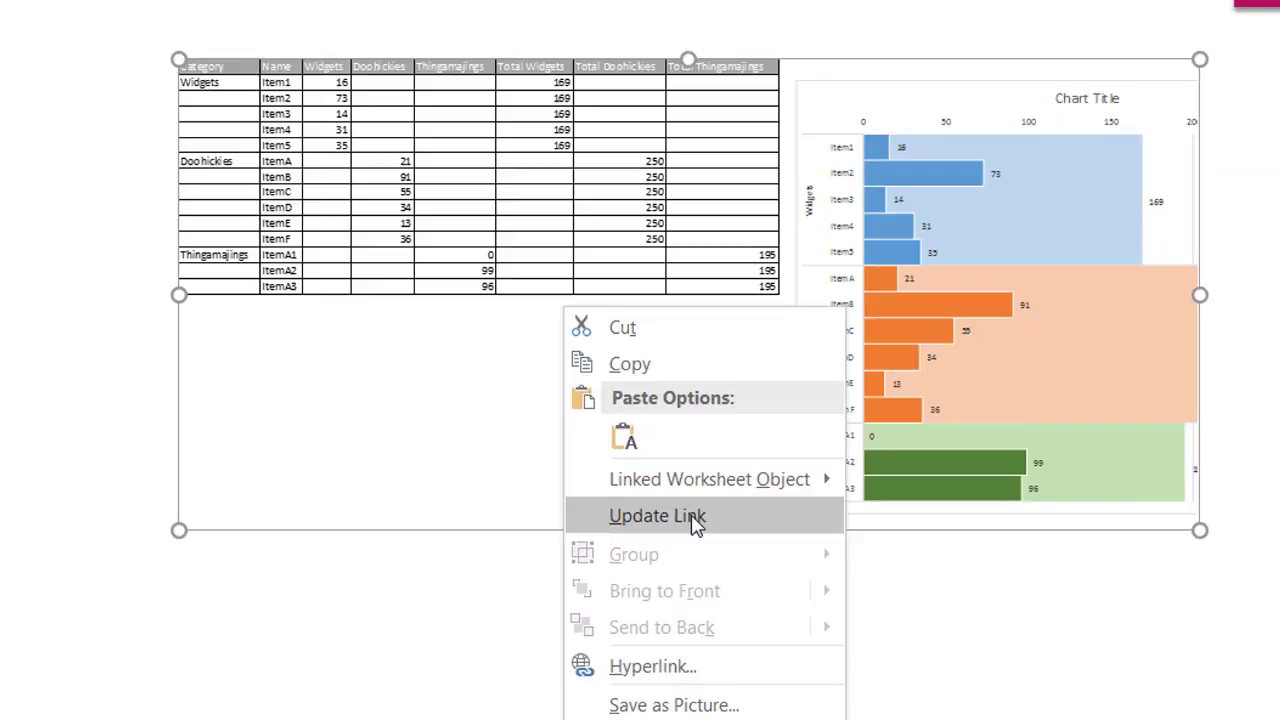
{"action": "left_click", "coordinate": [693, 518]}
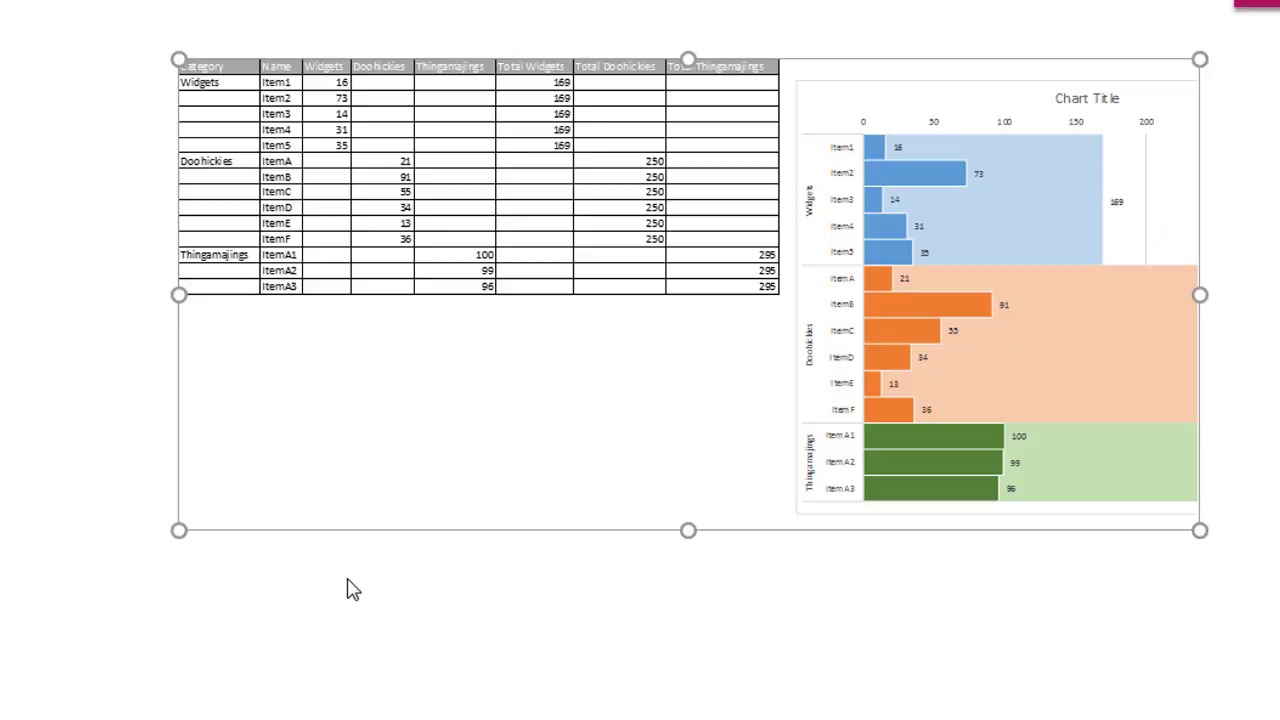
{"action": "left_click", "coordinate": [481, 588]}
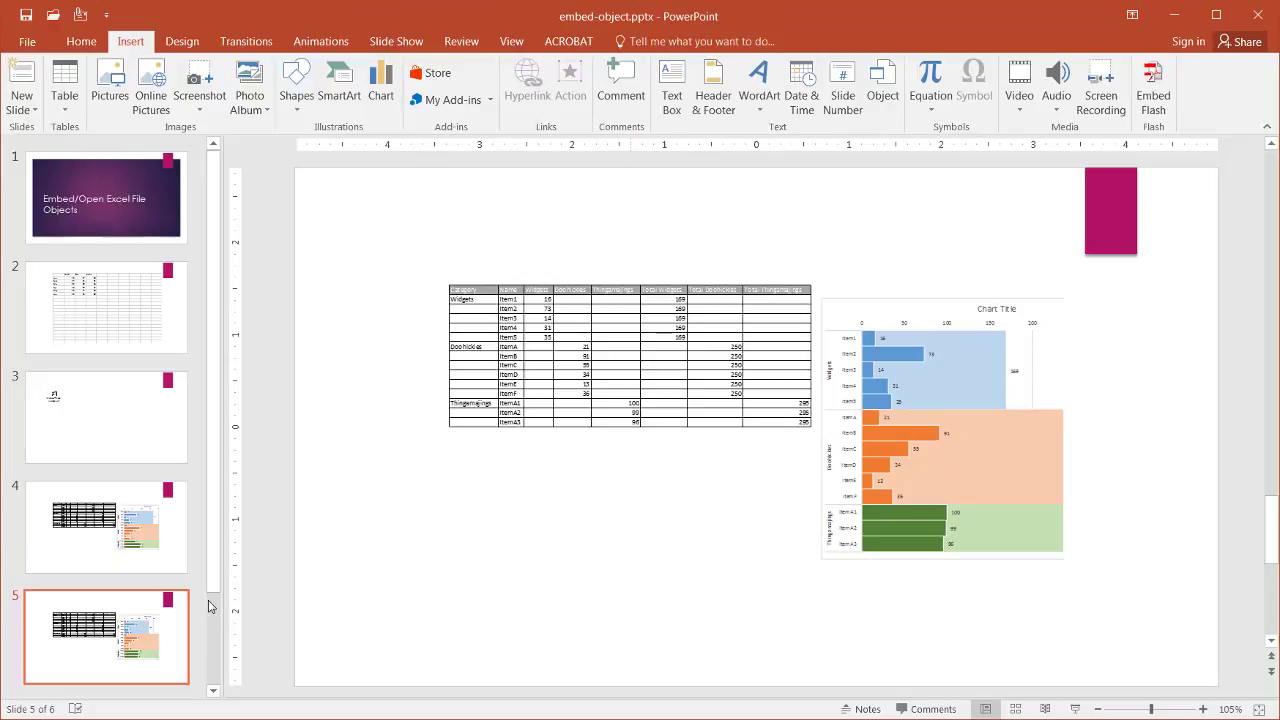
Move to slide 6 and select its Microsoft Excel Worksheet icon object
{"action": "scroll", "coordinate": [214, 610], "scroll_direction": "down", "scroll_amount": 2}
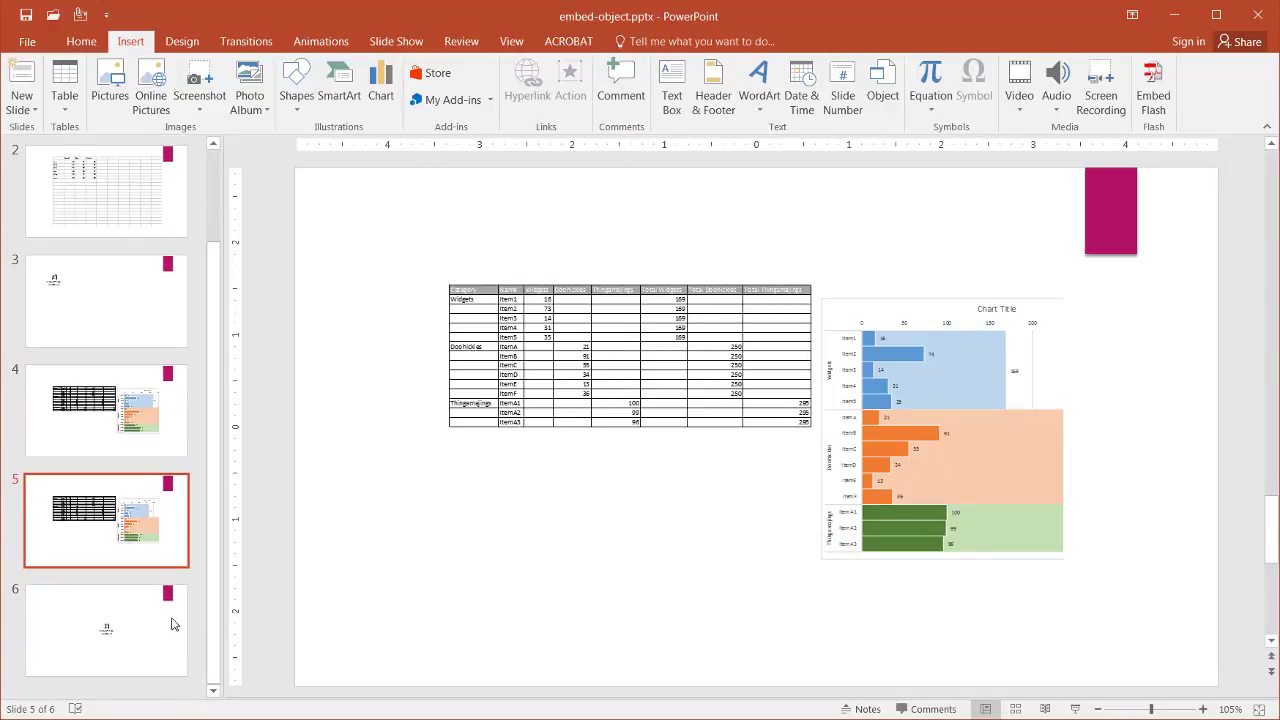
{"action": "left_click", "coordinate": [171, 624]}
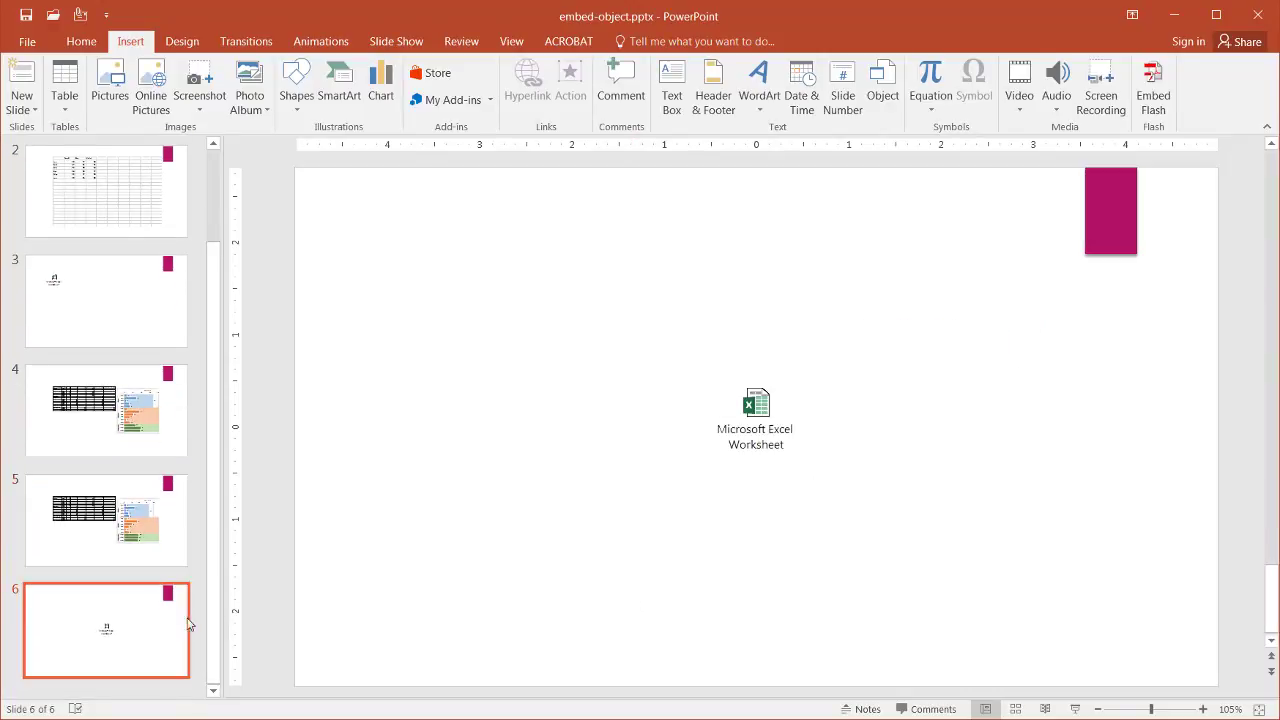
{"action": "left_click", "coordinate": [175, 516]}
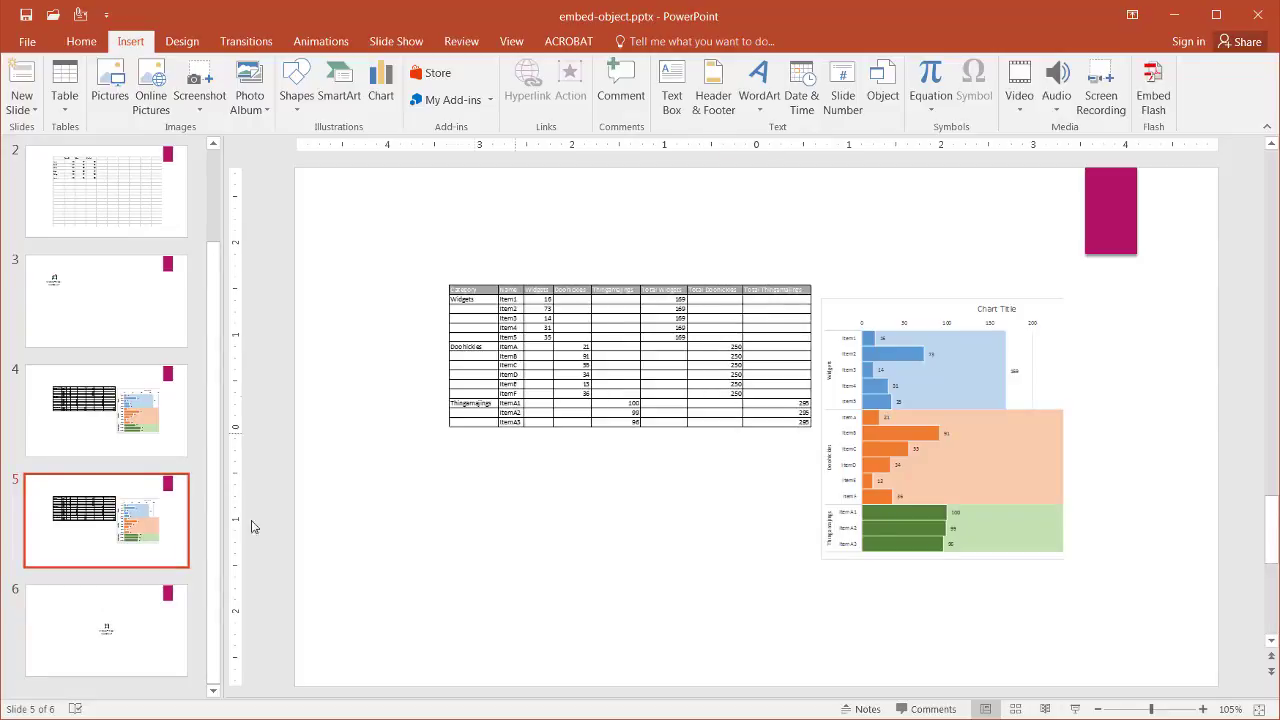
{"action": "left_click", "coordinate": [146, 649]}
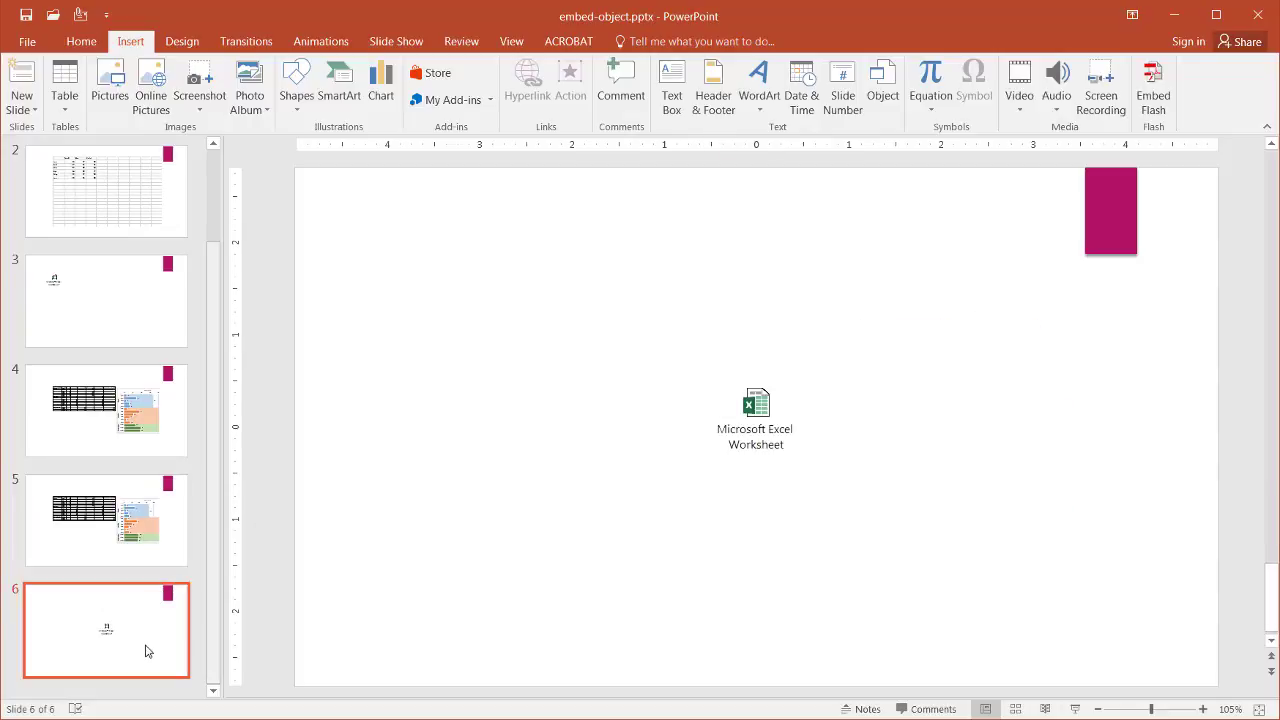
{"action": "left_click", "coordinate": [762, 410]}
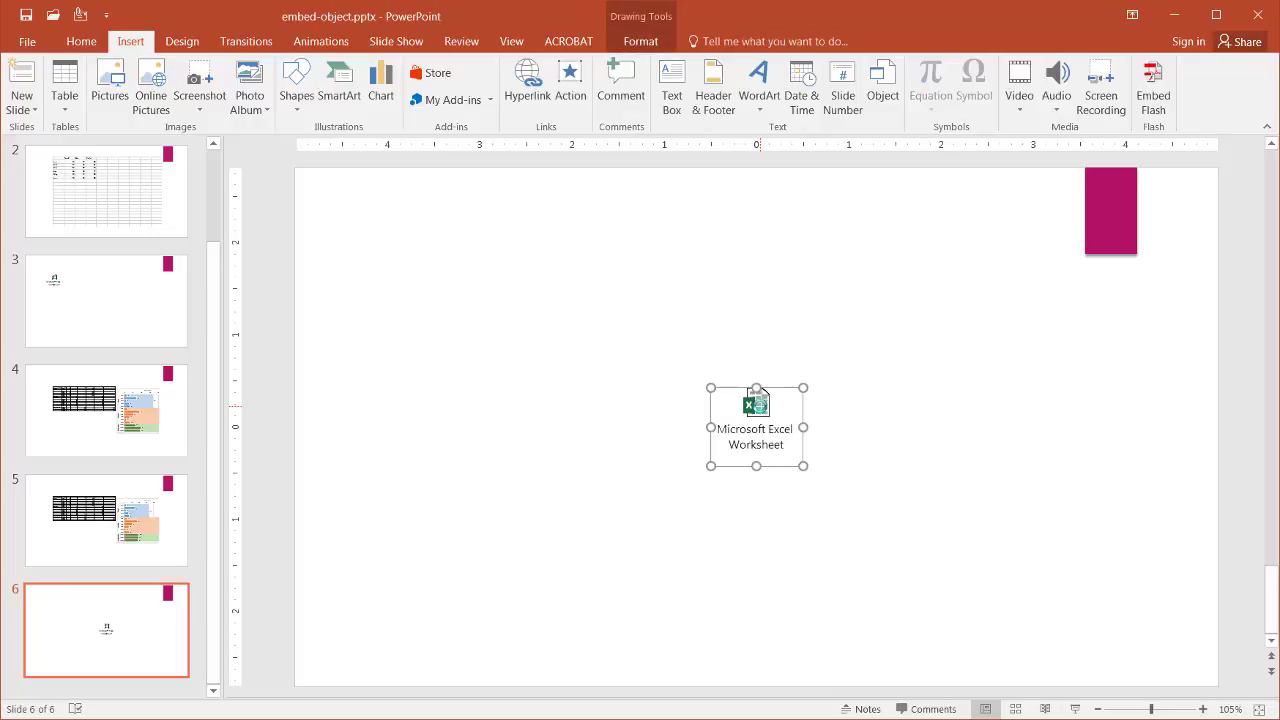
{"action": "double_click", "coordinate": [756, 408]}
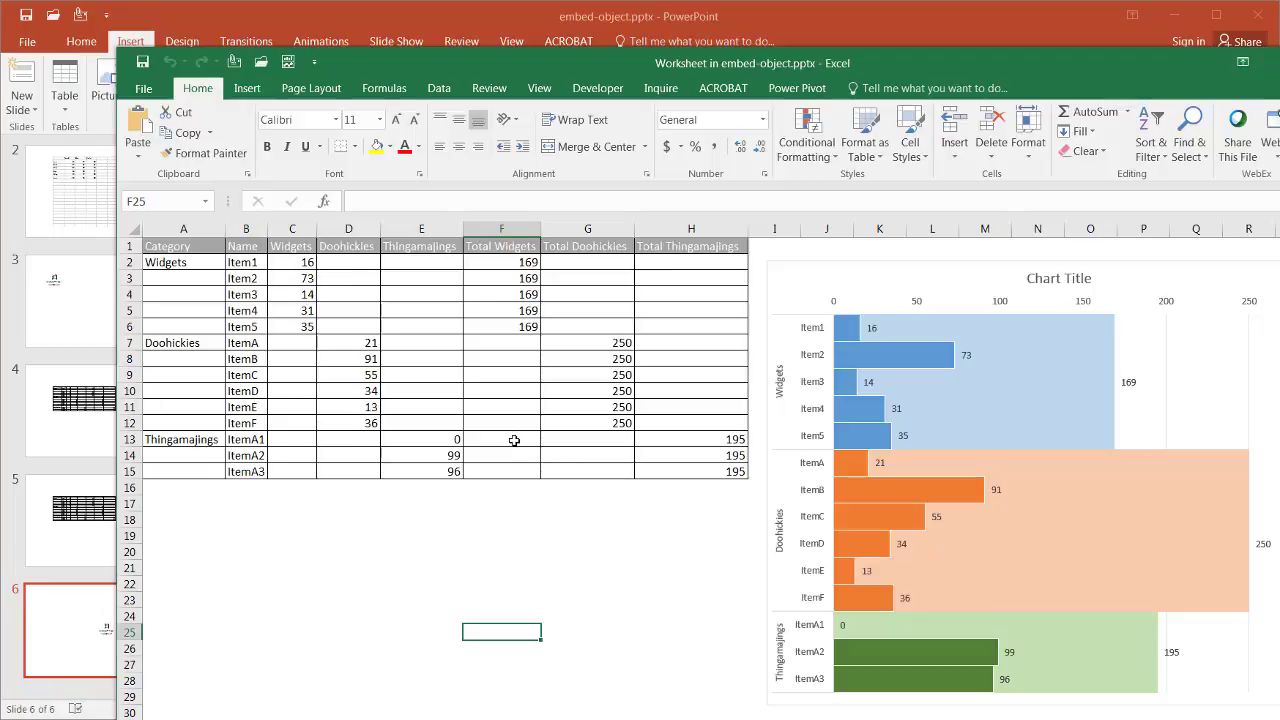
{"action": "right_click", "coordinate": [504, 62]}
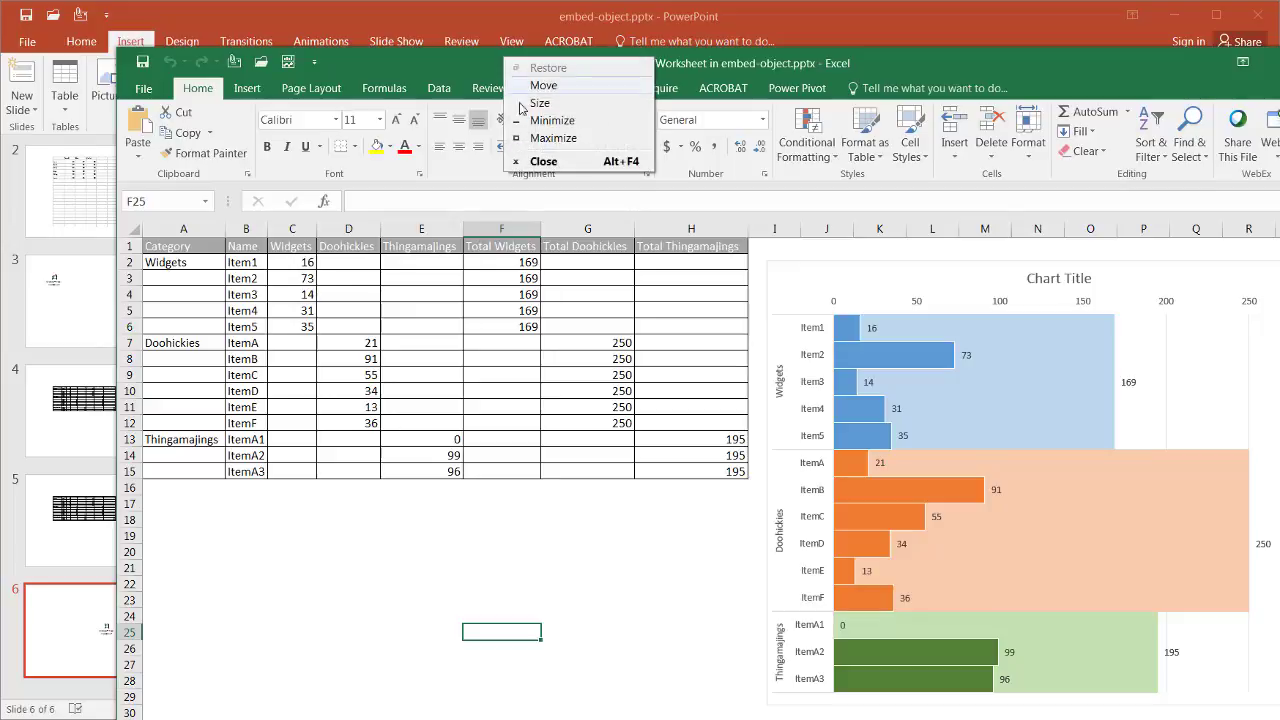
{"action": "left_click", "coordinate": [562, 164]}
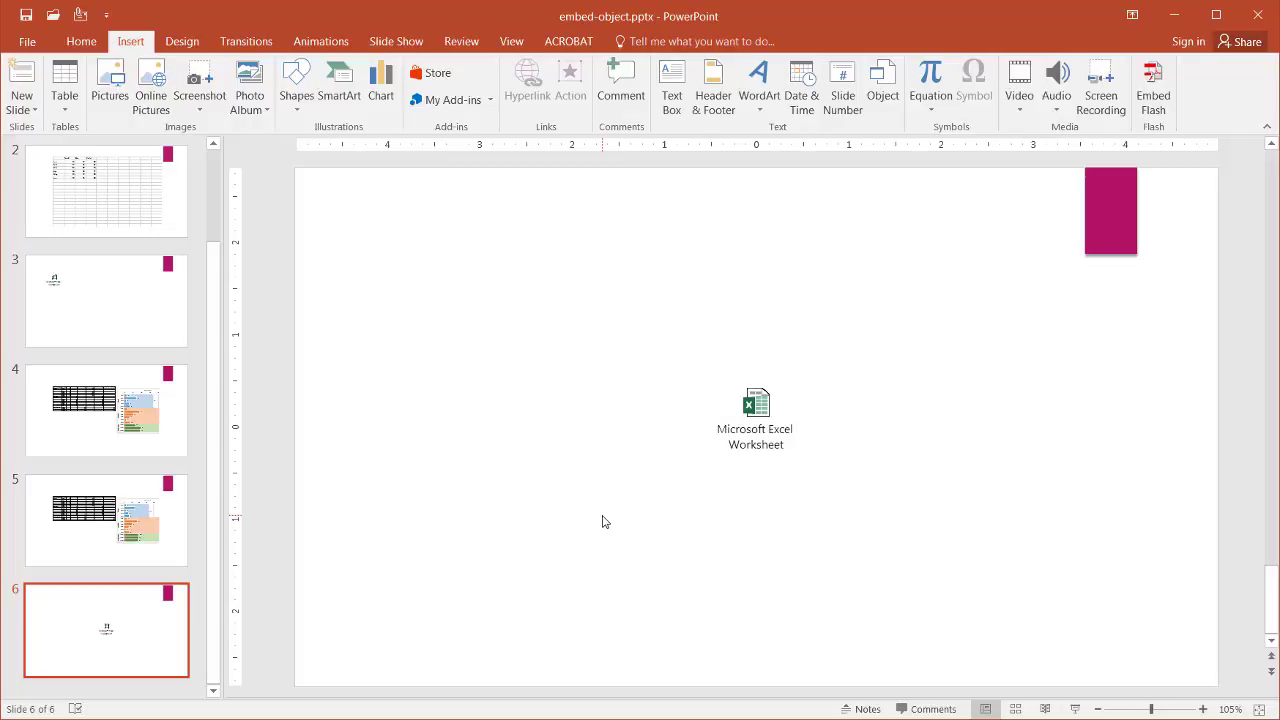
Delete slides 2 through 6, leaving only the title slide, and save the presentation
{"action": "left_click", "coordinate": [177, 230]}
{"action": "left_click", "coordinate": [160, 623], "text": "shift"}
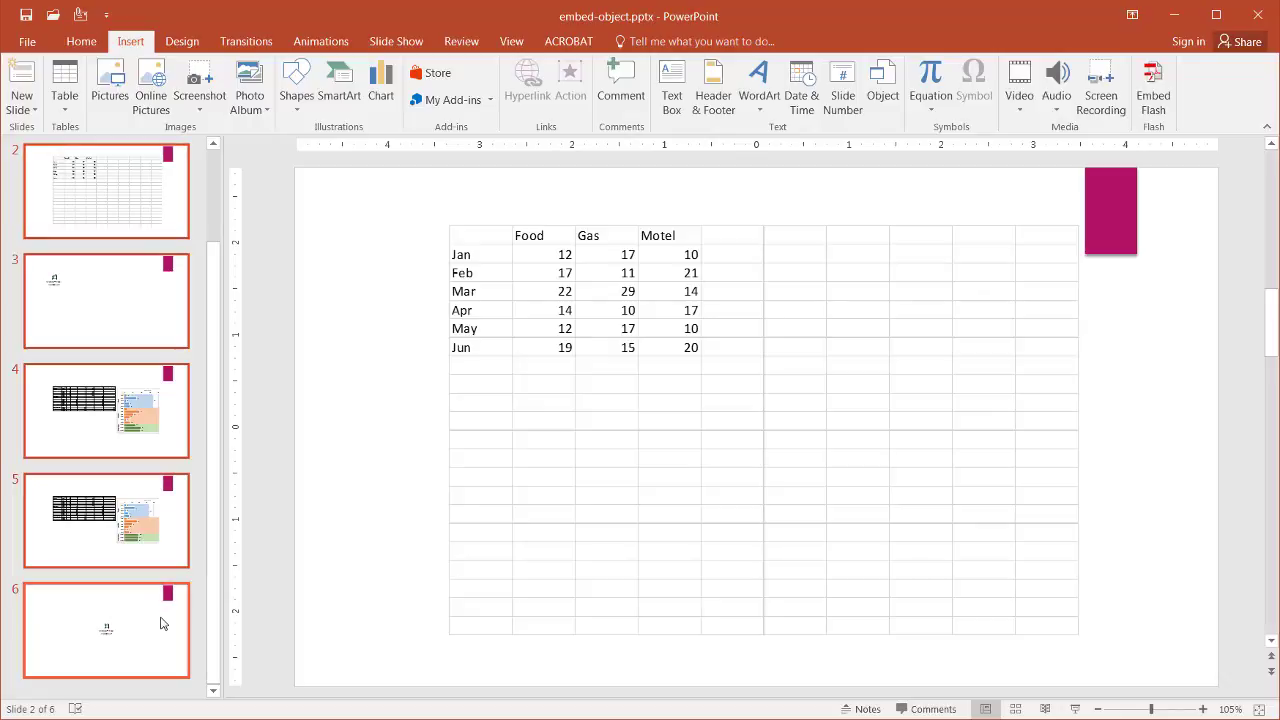
{"action": "key", "text": "Delete"}
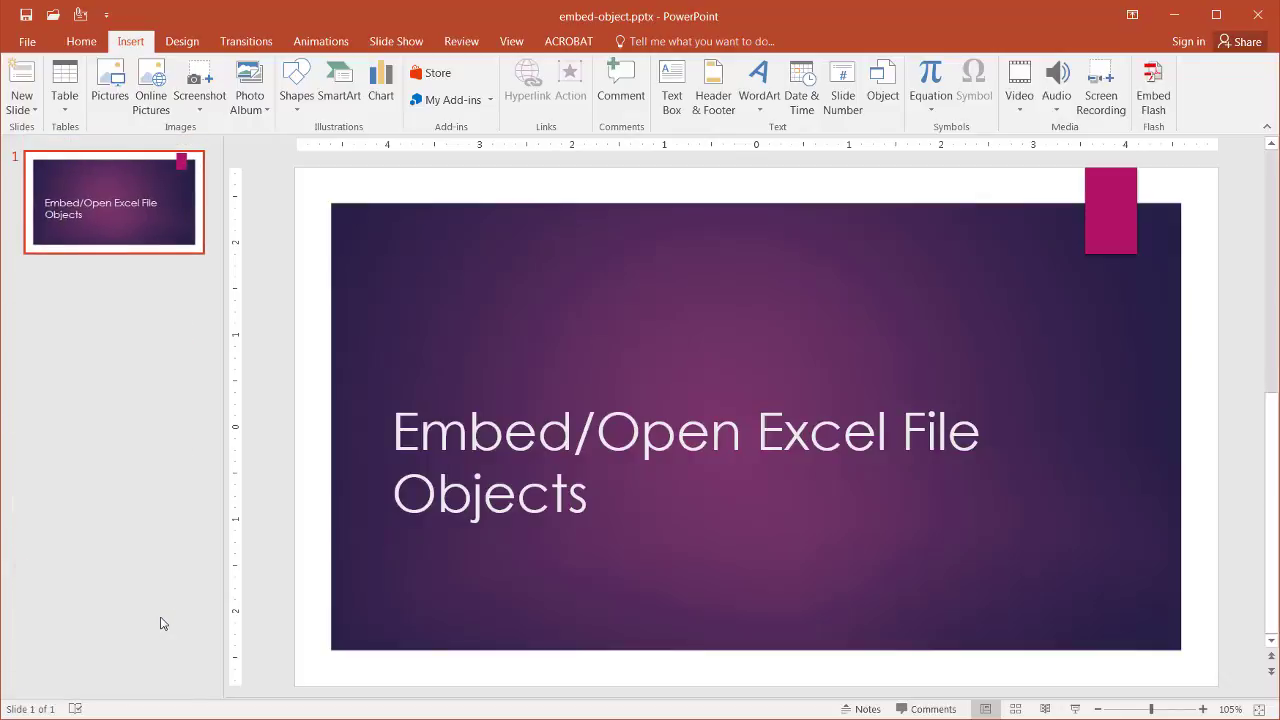
{"action": "key", "text": "ctrl+s"}
{"action": "left_click", "coordinate": [122, 277]}
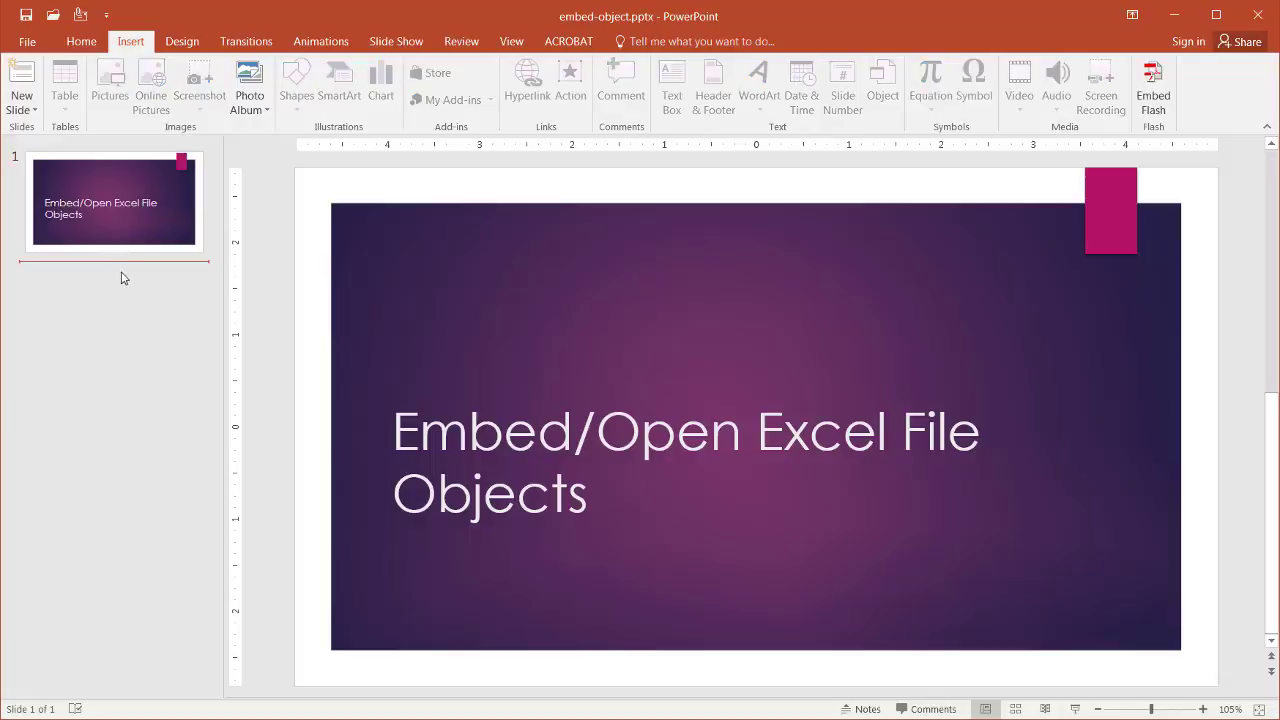
Add five Blank-layout slides after the title slide, repeating with F4, and return to slide 2
{"action": "left_click", "coordinate": [81, 41]}
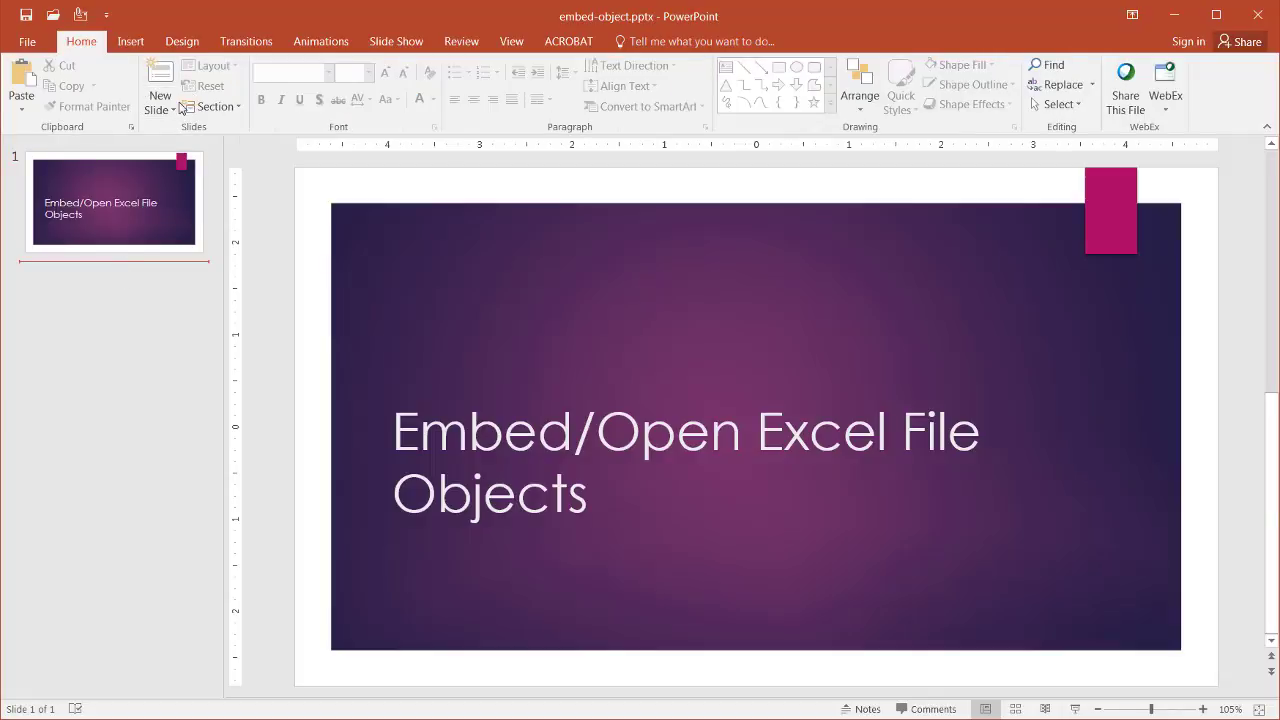
{"action": "left_click", "coordinate": [175, 110]}
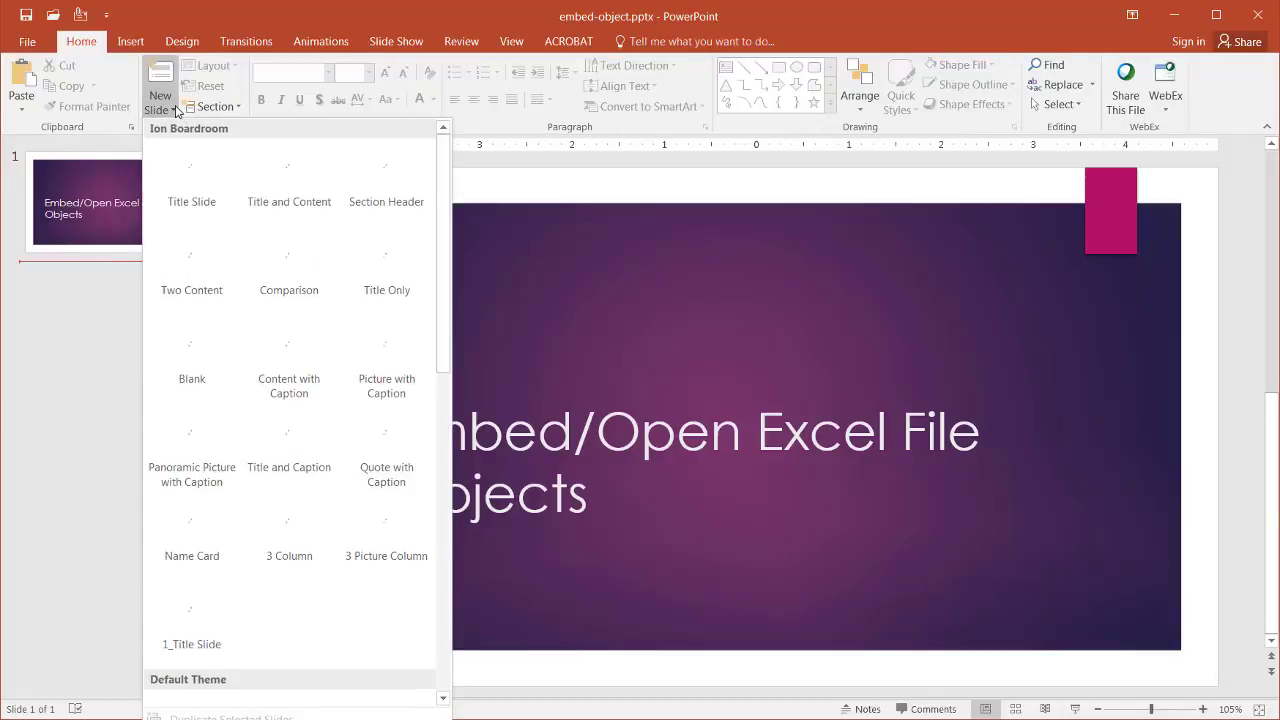
{"action": "left_click", "coordinate": [190, 362]}
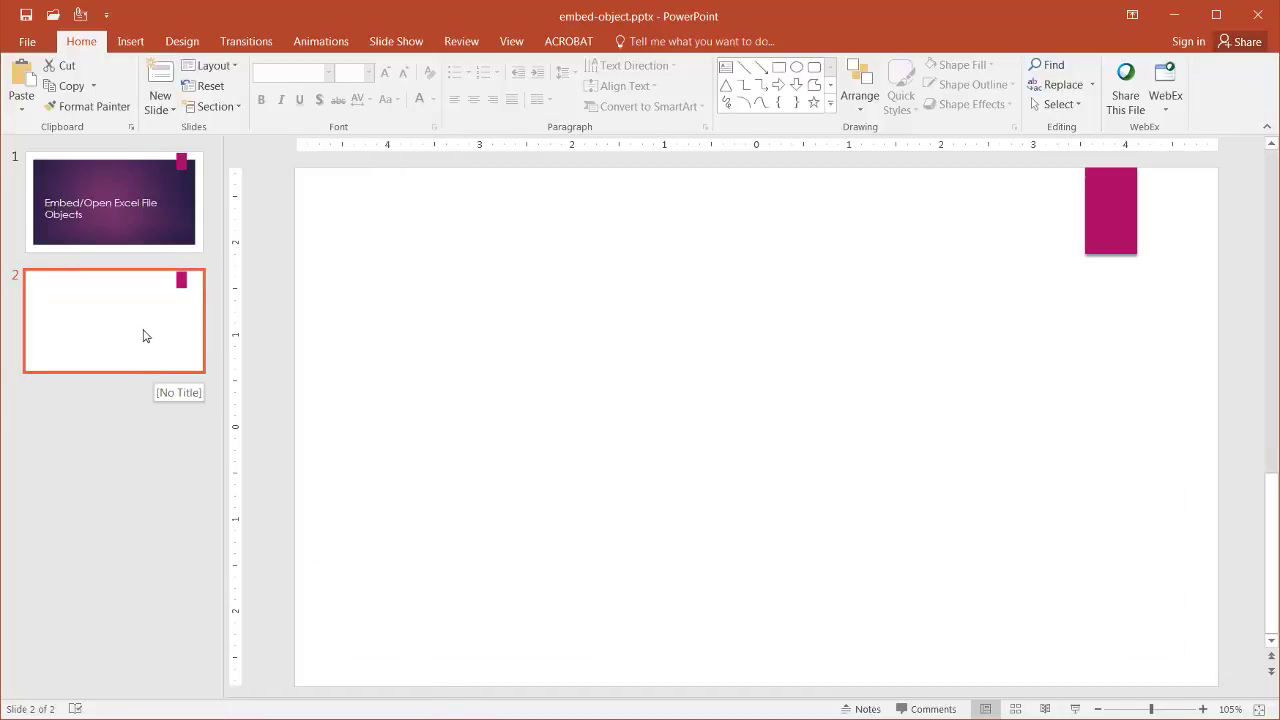
{"action": "key", "text": "F4"}
{"action": "key", "text": "F4"}
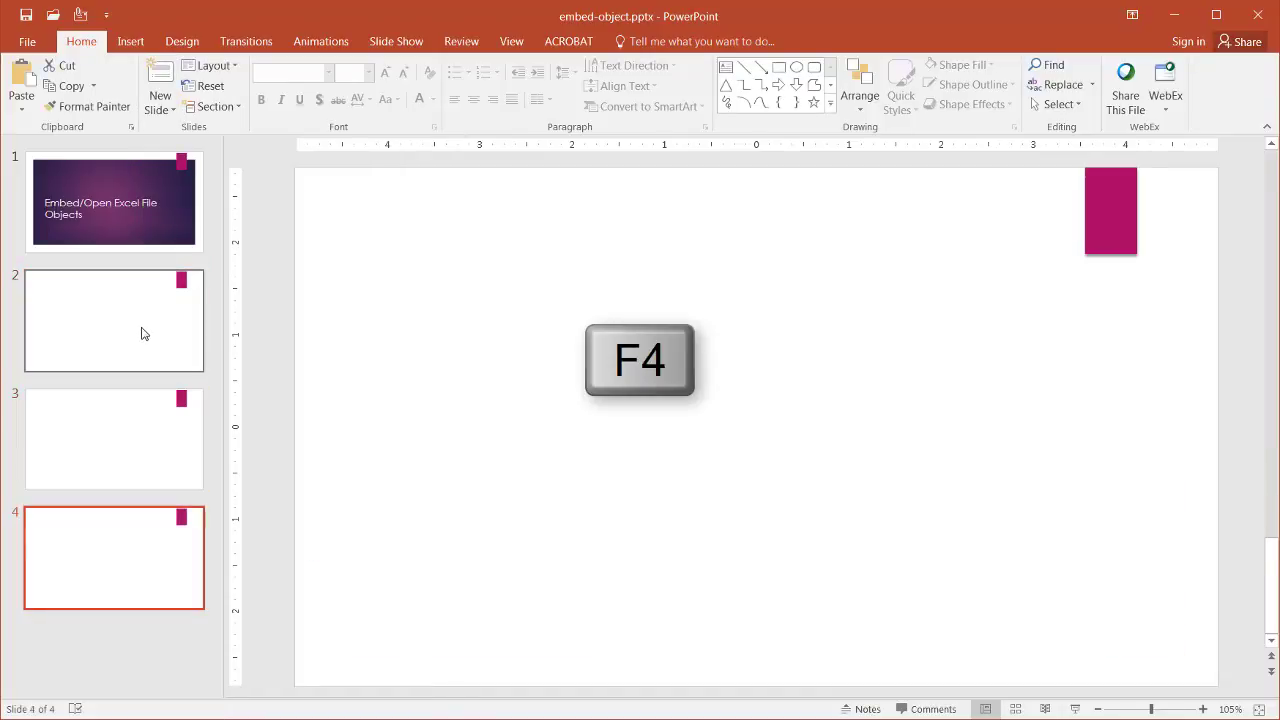
{"action": "key", "text": "F4"}
{"action": "key", "text": "F4"}
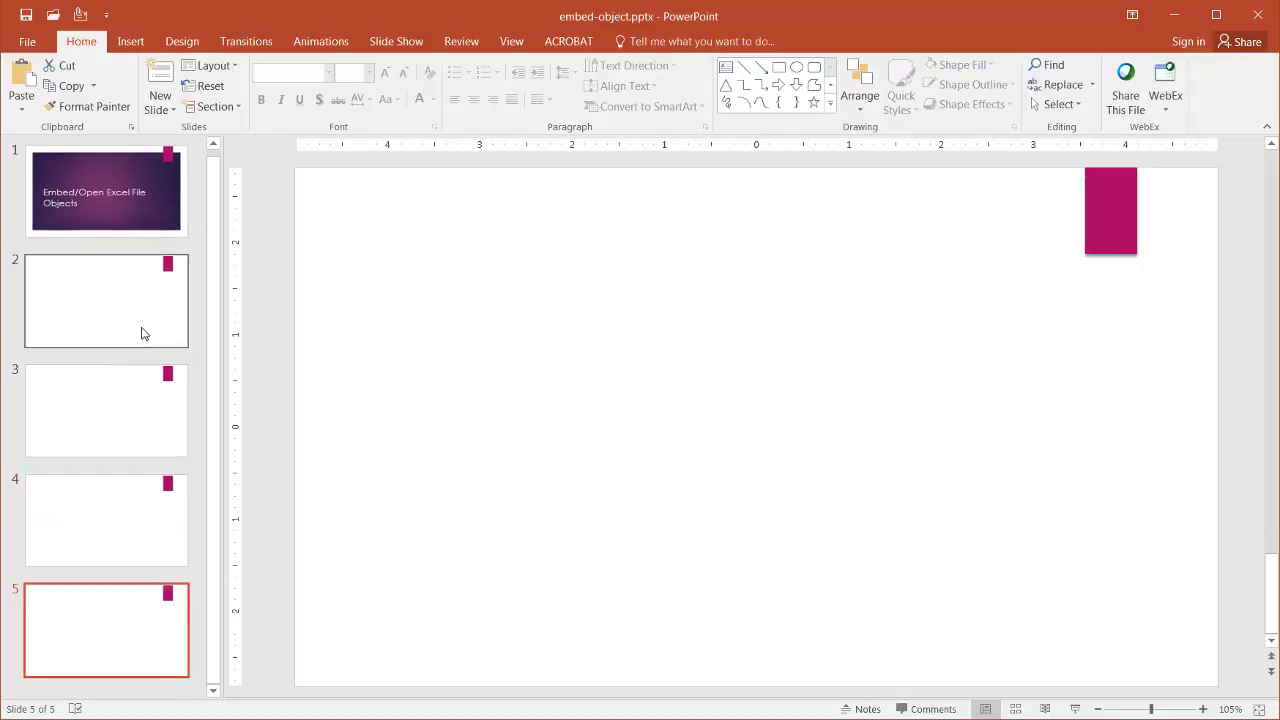
{"action": "scroll", "coordinate": [214, 230], "scroll_direction": "up", "scroll_amount": 3}
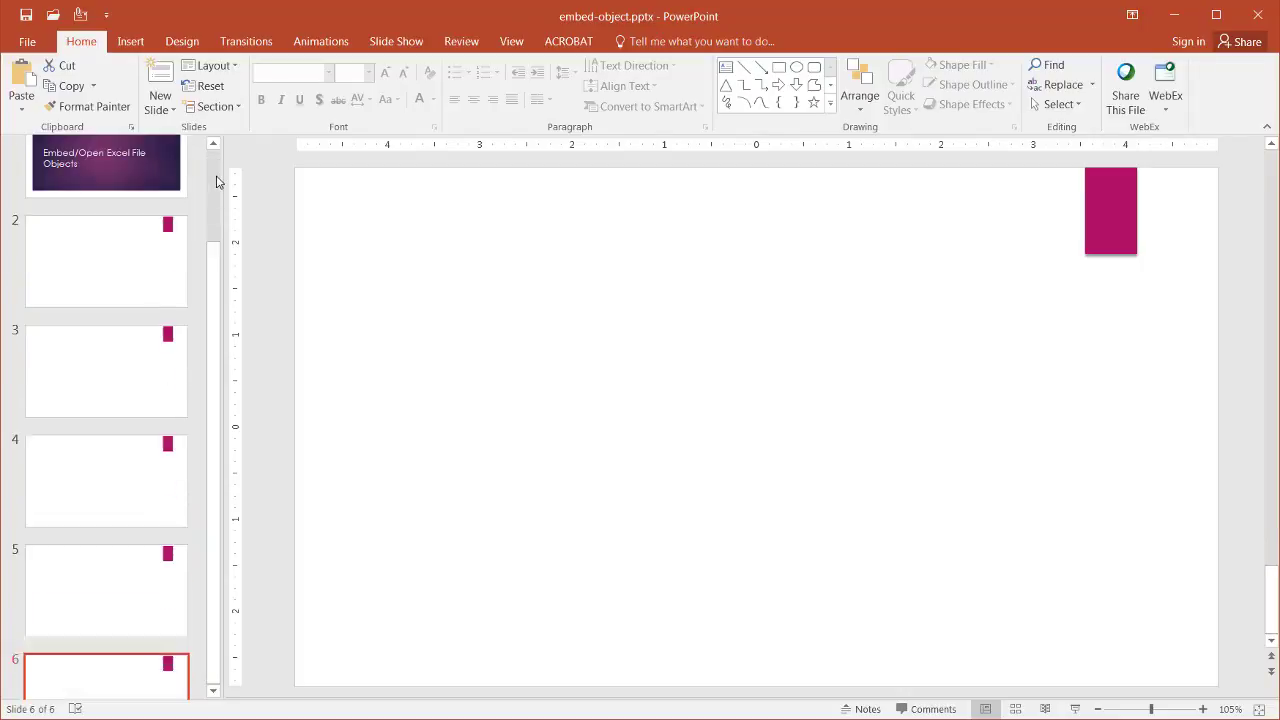
{"action": "left_click", "coordinate": [137, 331]}
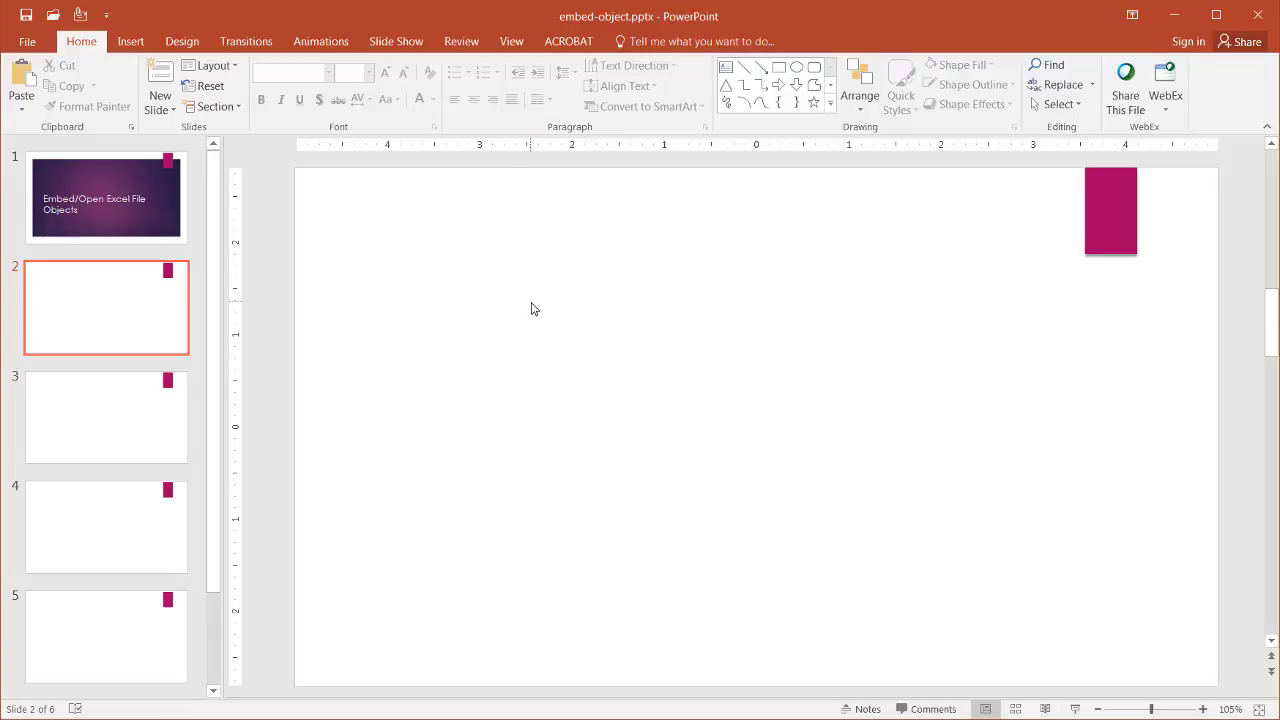
Embed a new Microsoft Excel Worksheet object on slide 2
{"action": "left_click", "coordinate": [132, 44]}
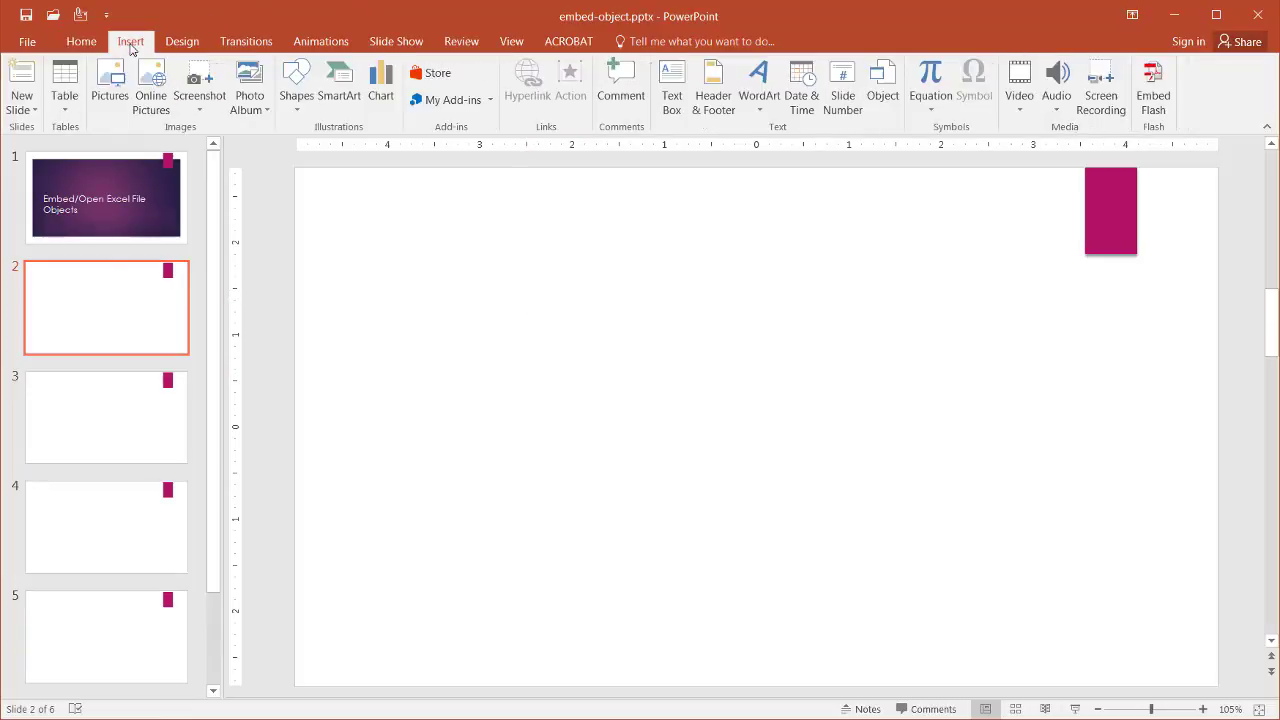
{"action": "left_click", "coordinate": [884, 84]}
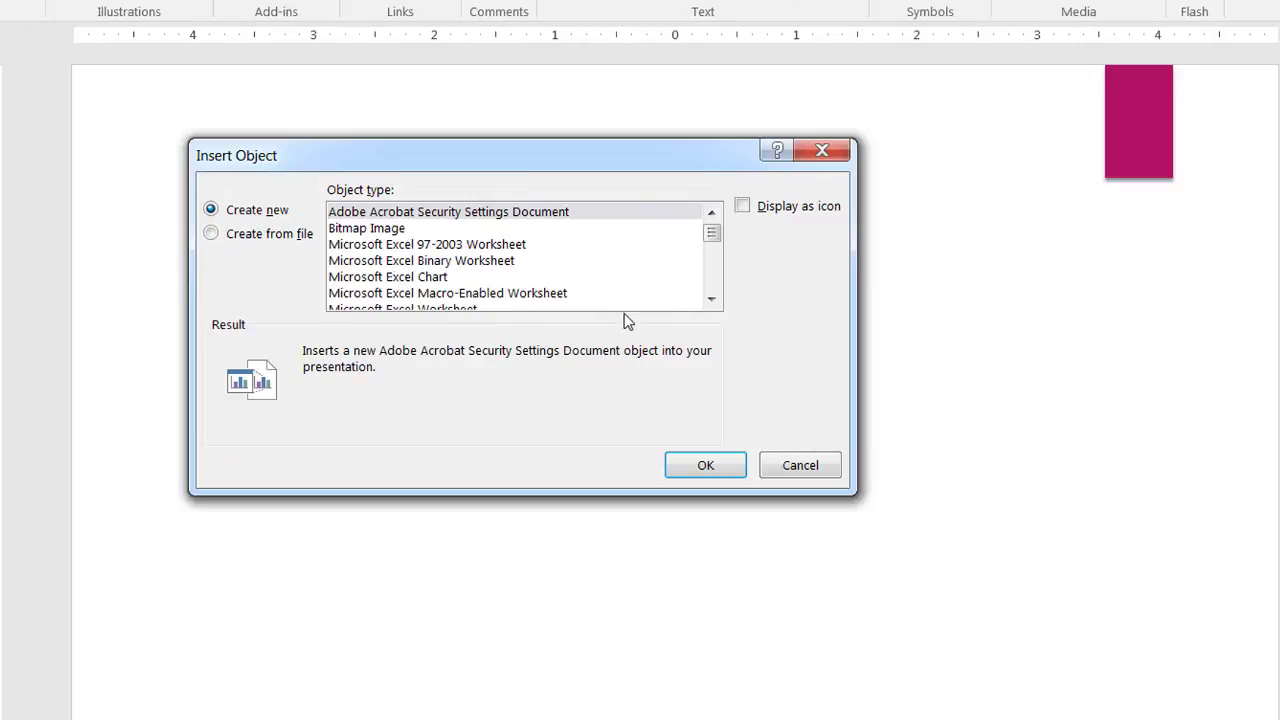
{"action": "left_click", "coordinate": [711, 299]}
{"action": "left_click", "coordinate": [711, 299]}
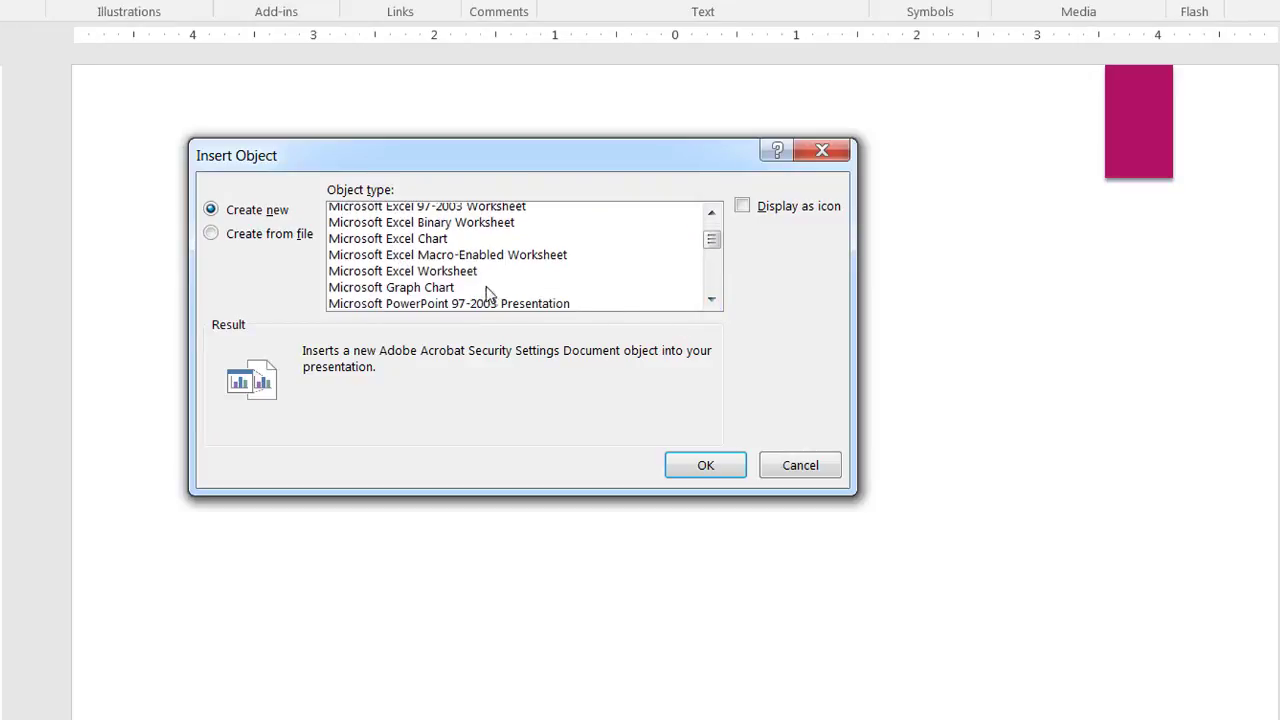
{"action": "left_click", "coordinate": [458, 272]}
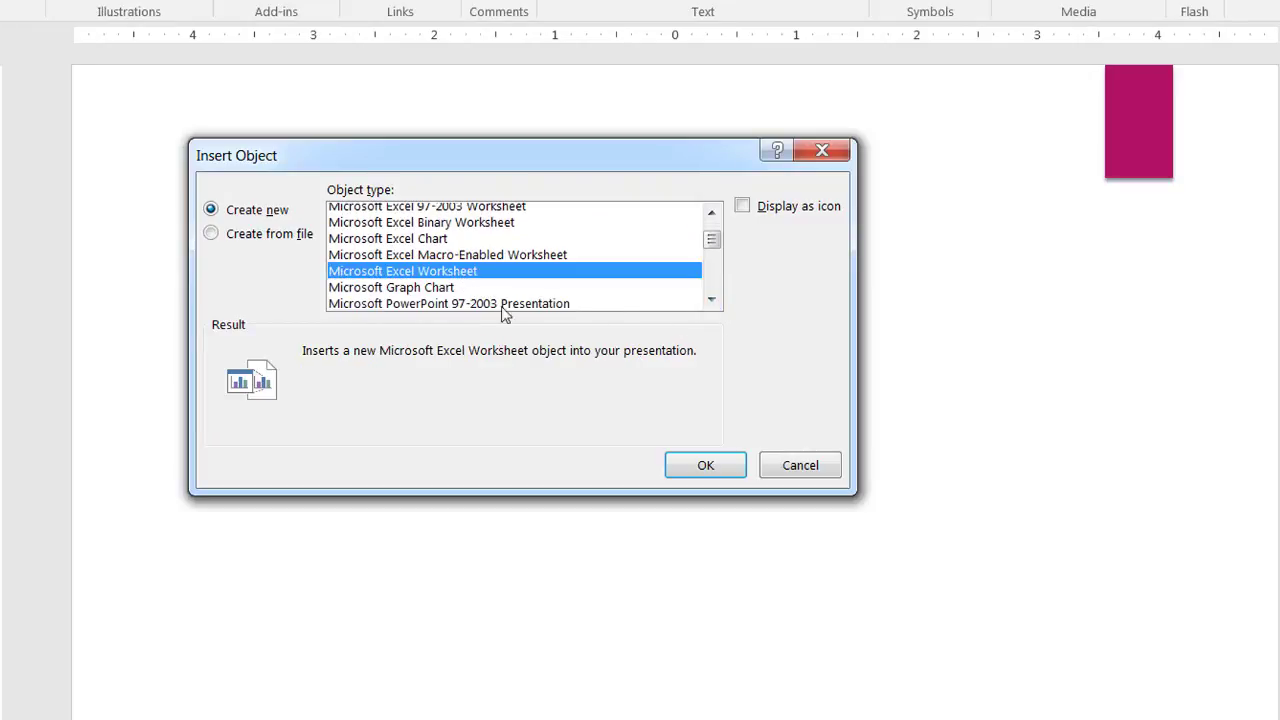
{"action": "left_click", "coordinate": [700, 472]}
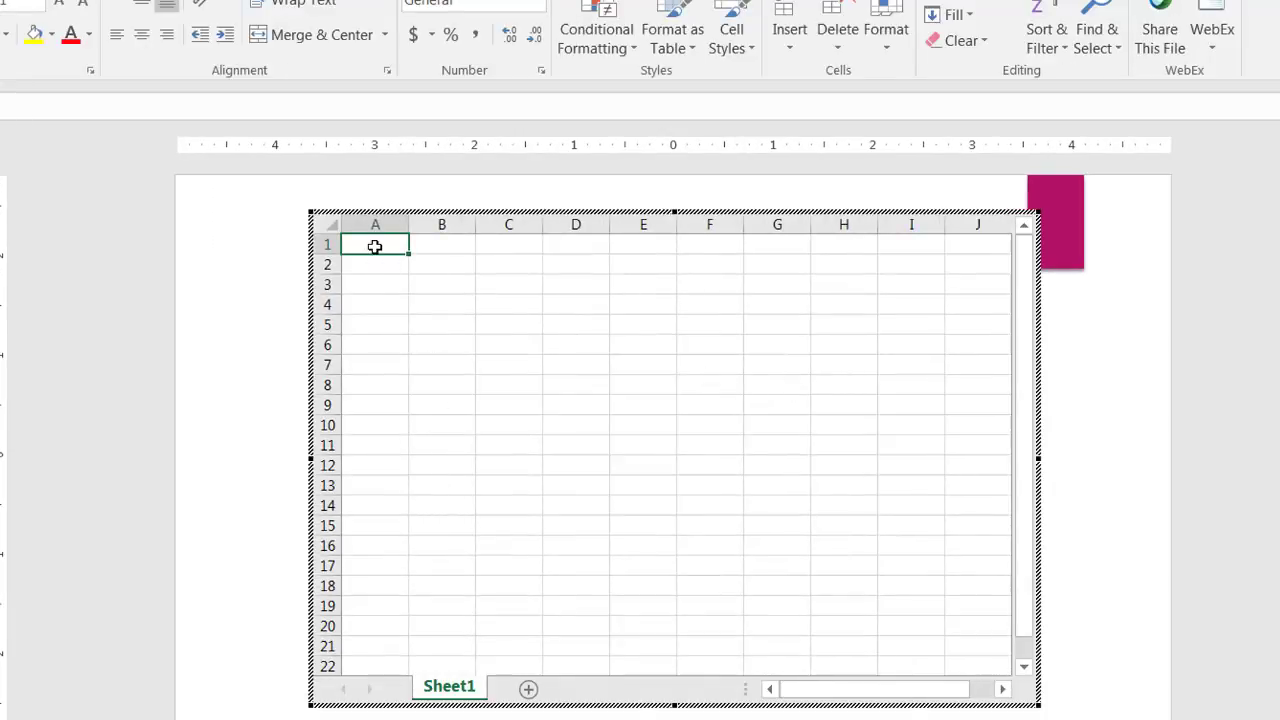
Enter 1, 2 and 3 in cells A1:A3 of the worksheet, then move to slide 3
{"action": "type", "text": "1"}
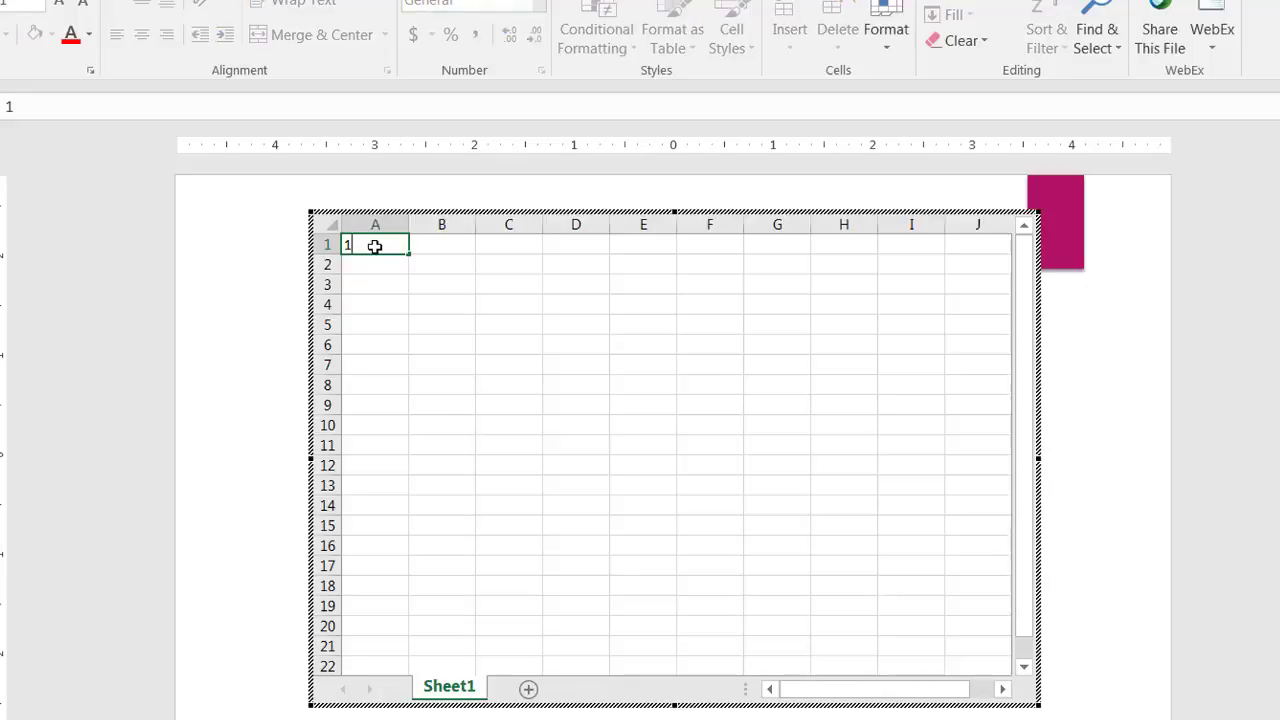
{"action": "key", "text": "Return"}
{"action": "type", "text": "2"}
{"action": "key", "text": "Return"}
{"action": "type", "text": "3"}
{"action": "key", "text": "Return"}
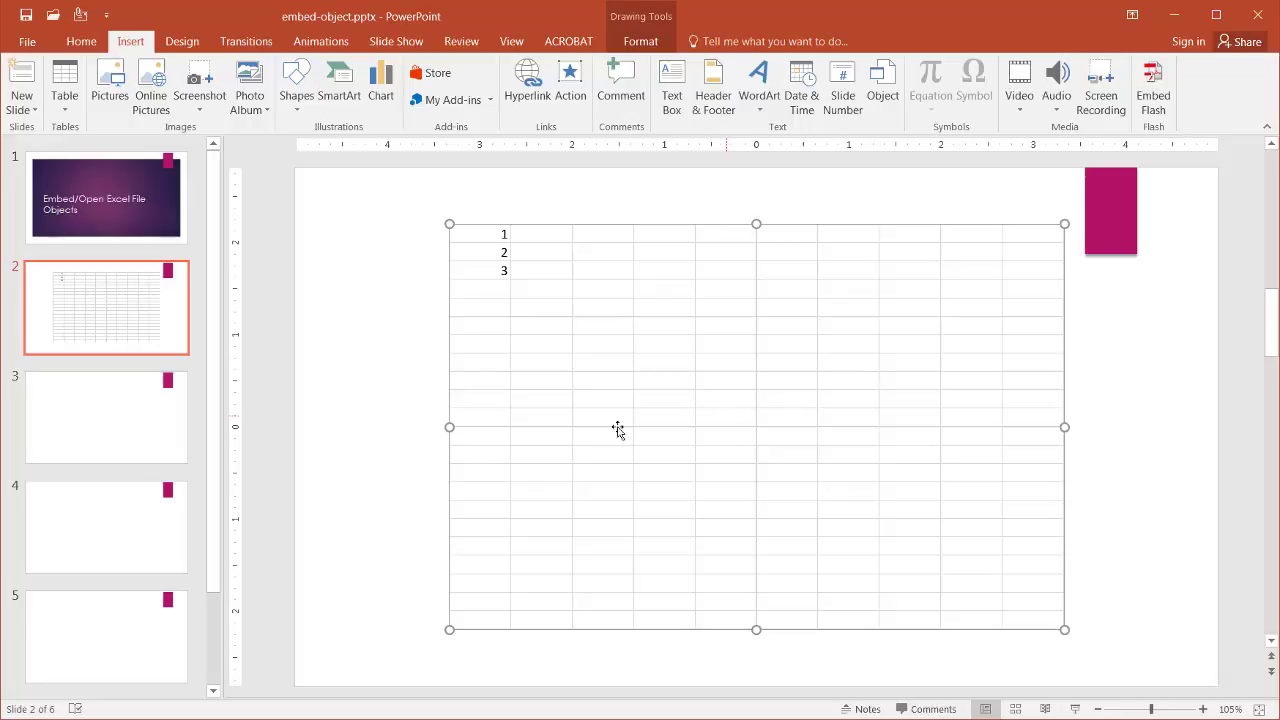
{"action": "left_click", "coordinate": [175, 404]}
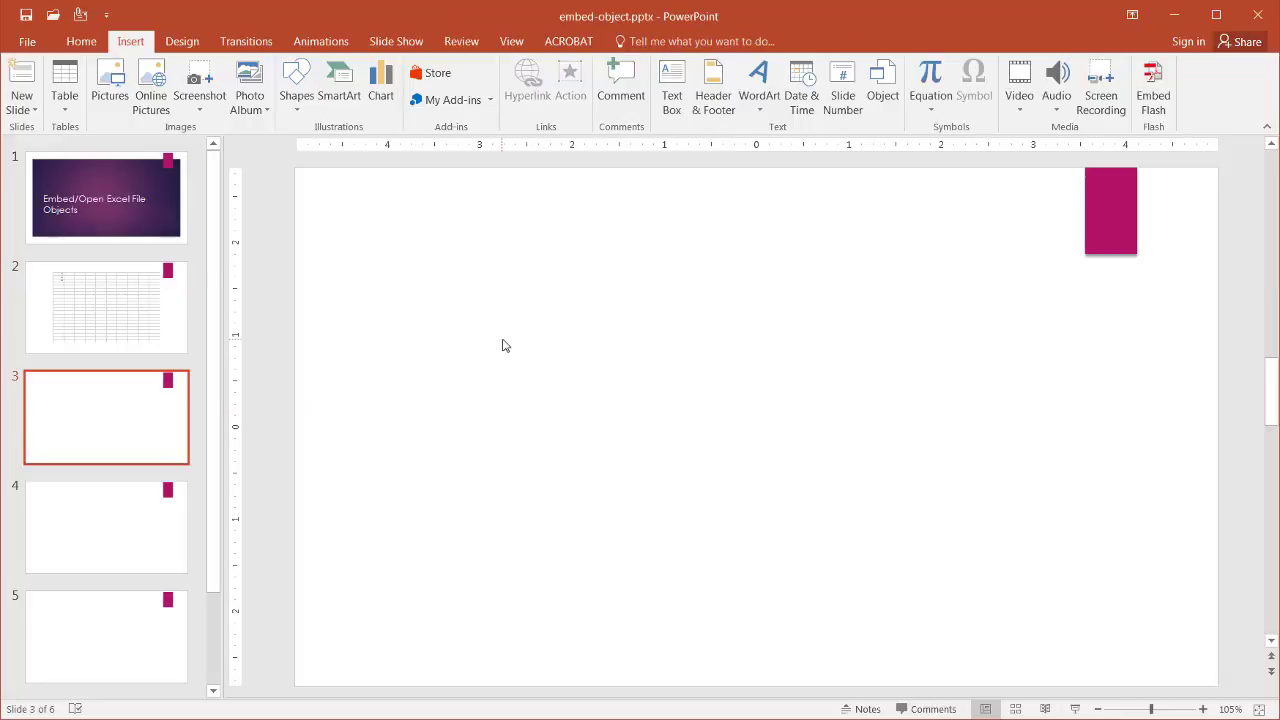
Insert a new Microsoft Excel Worksheet object on slide 3 with Display as icon ticked
{"action": "left_click", "coordinate": [890, 80]}
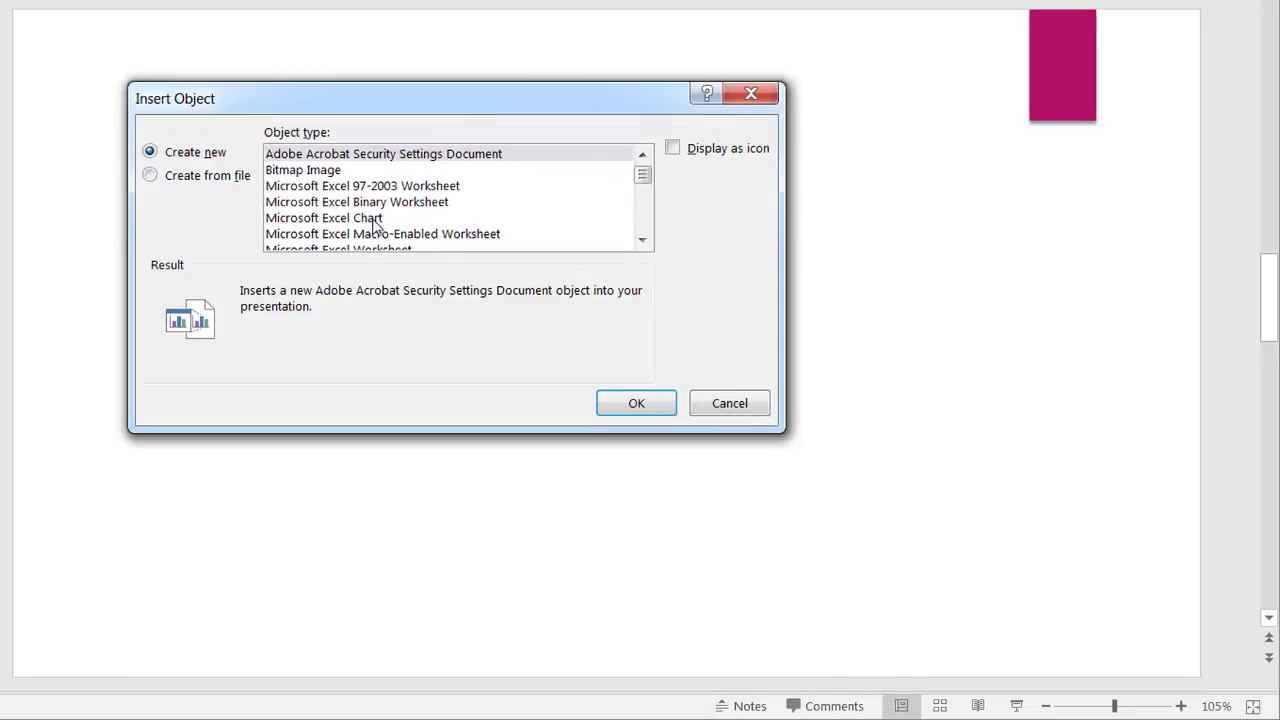
{"action": "left_click", "coordinate": [395, 249]}
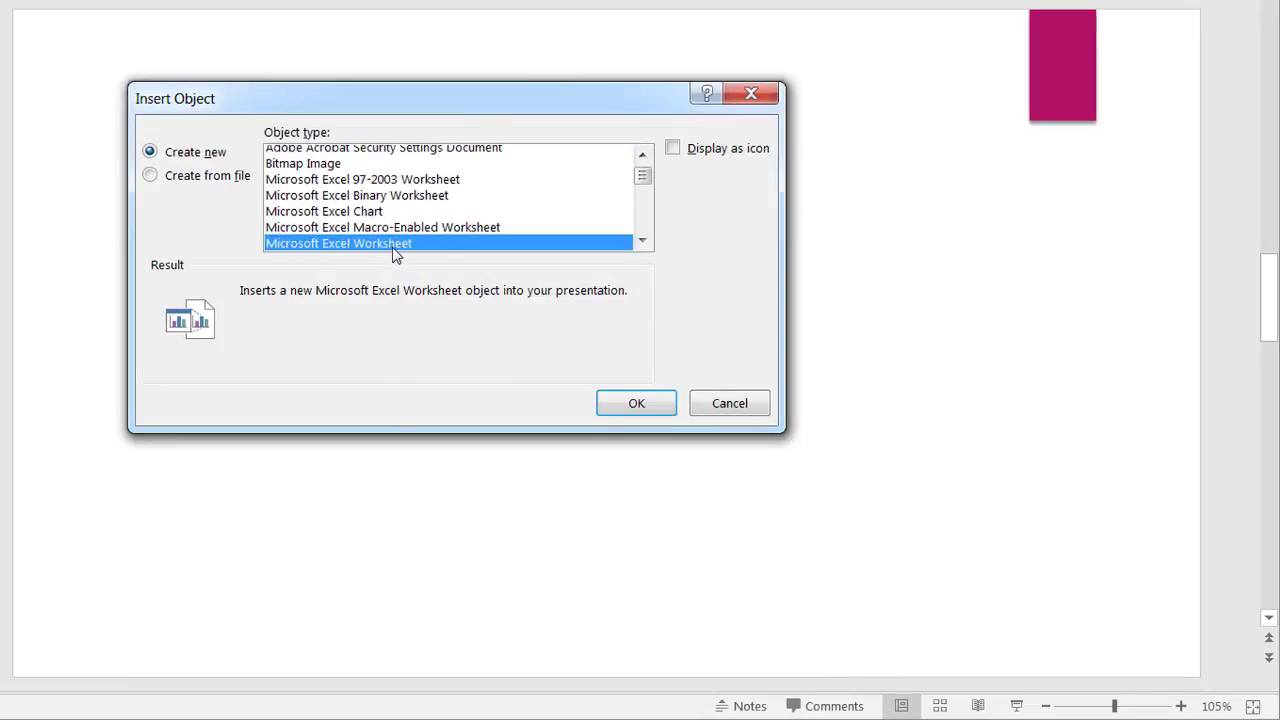
{"action": "left_click", "coordinate": [673, 149]}
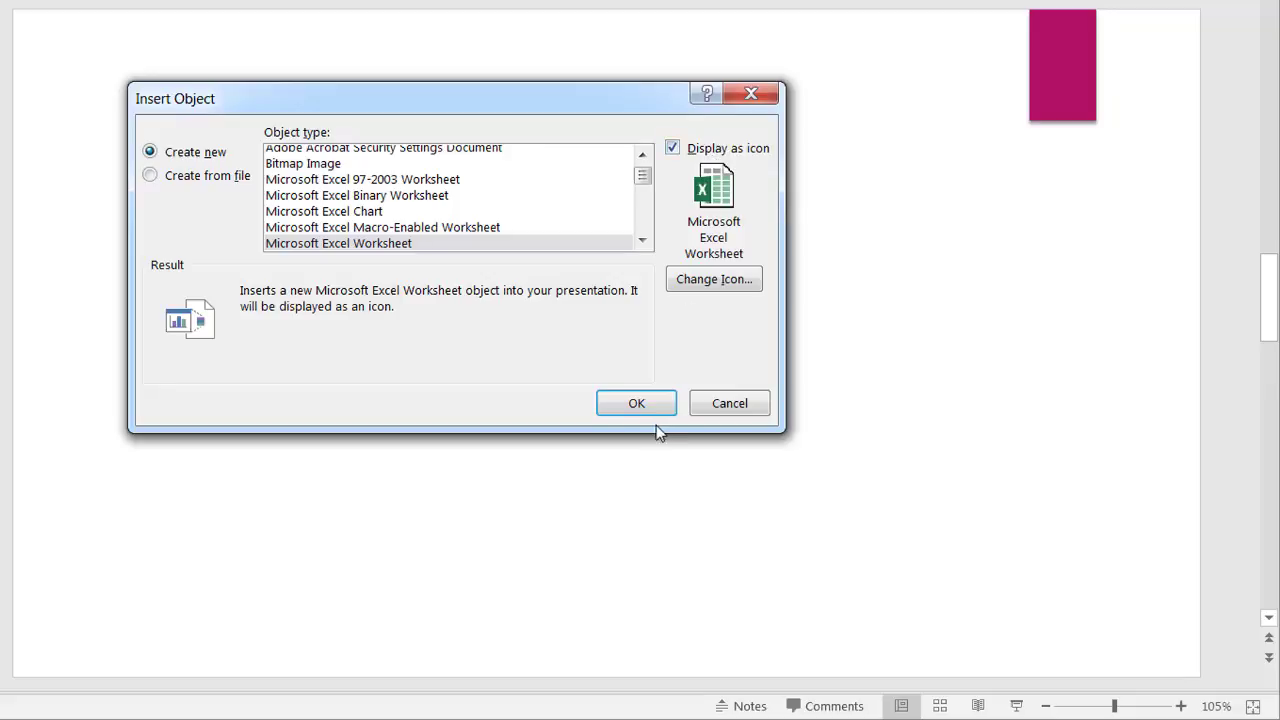
{"action": "left_click", "coordinate": [633, 405]}
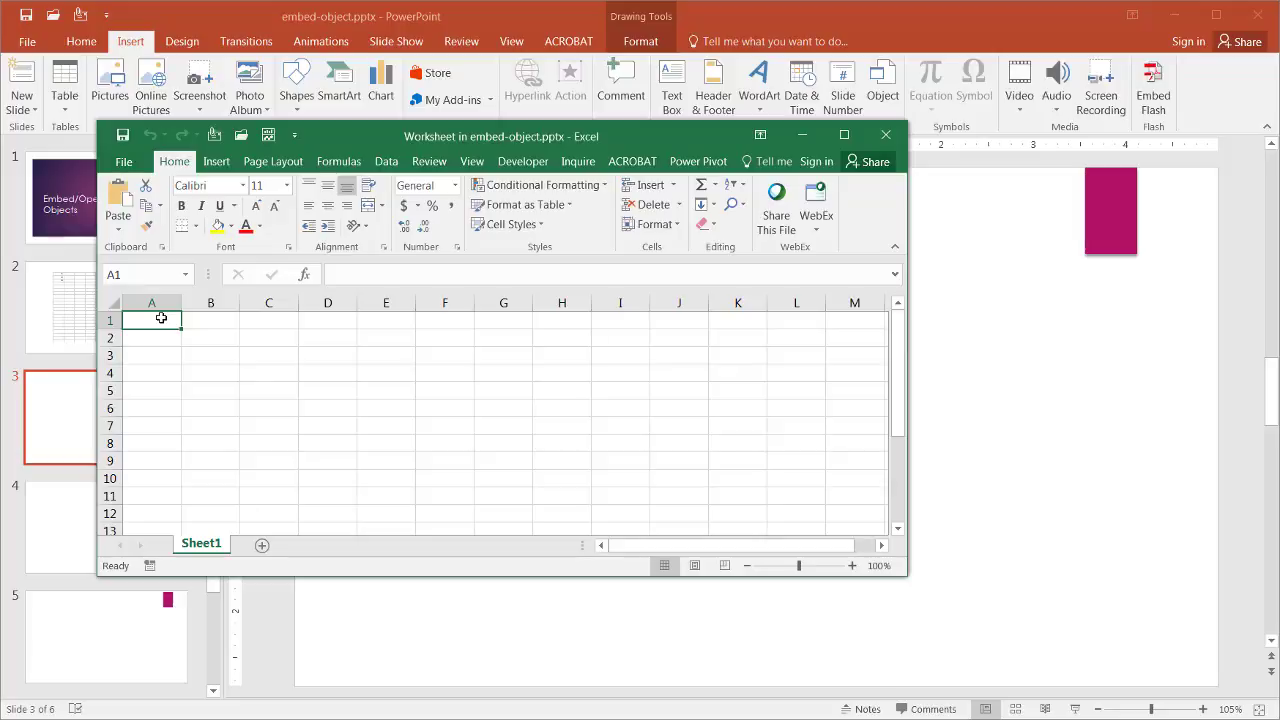
Type three sample text entries into A1:A3 and close the worksheet
{"action": "type", "text": "skdj;fjs;lkf"}
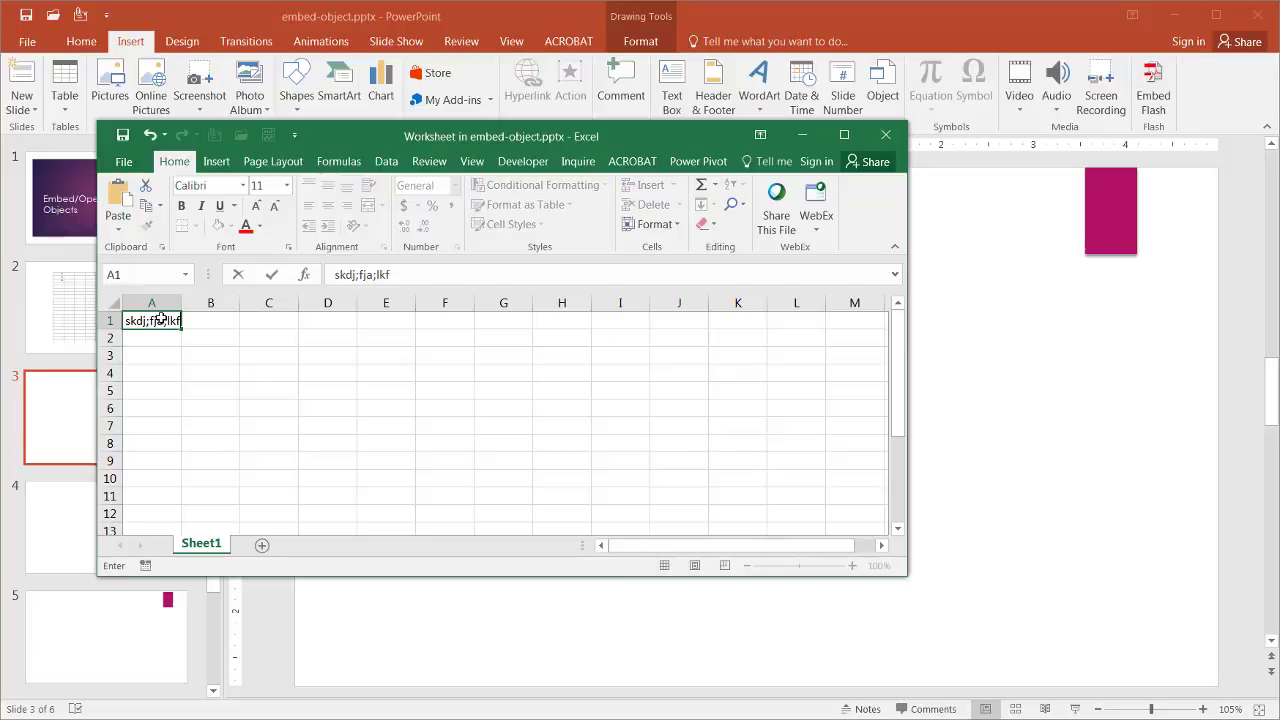
{"action": "key", "text": "Return"}
{"action": "type", "text": "ajfd;lkaj"}
{"action": "key", "text": "Return"}
{"action": "type", "text": "fd"}
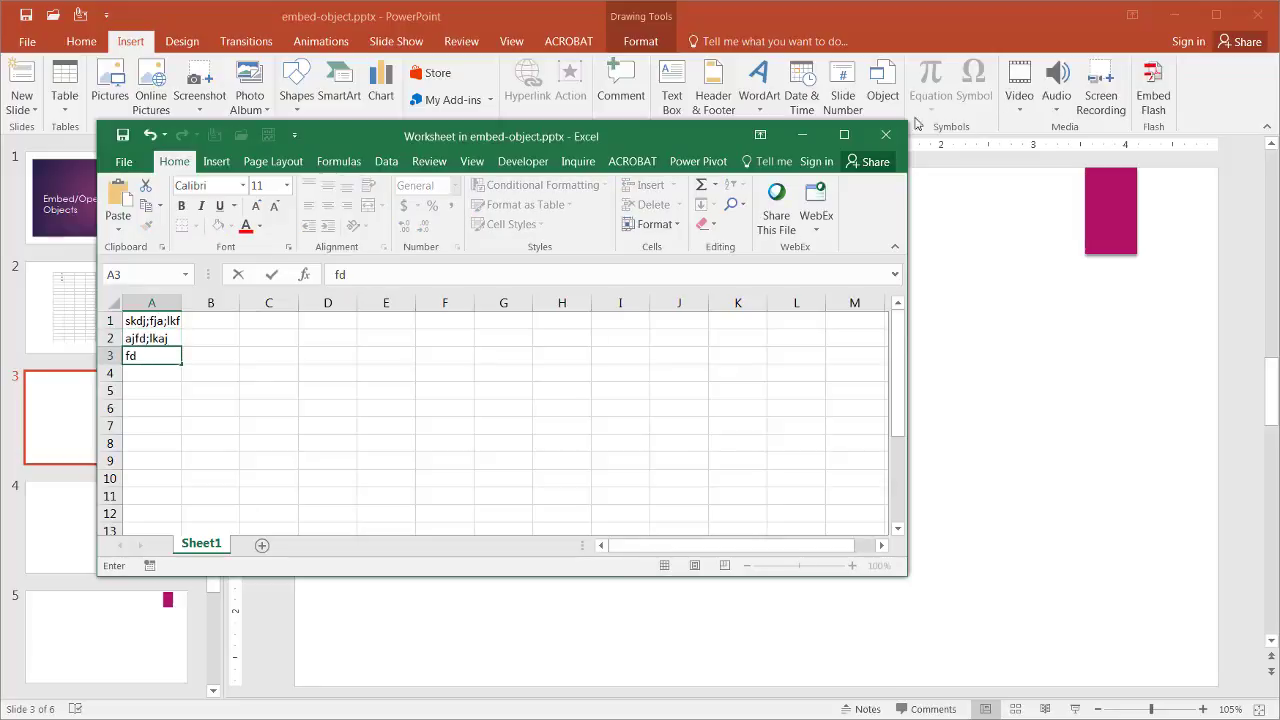
{"action": "left_click", "coordinate": [888, 135]}
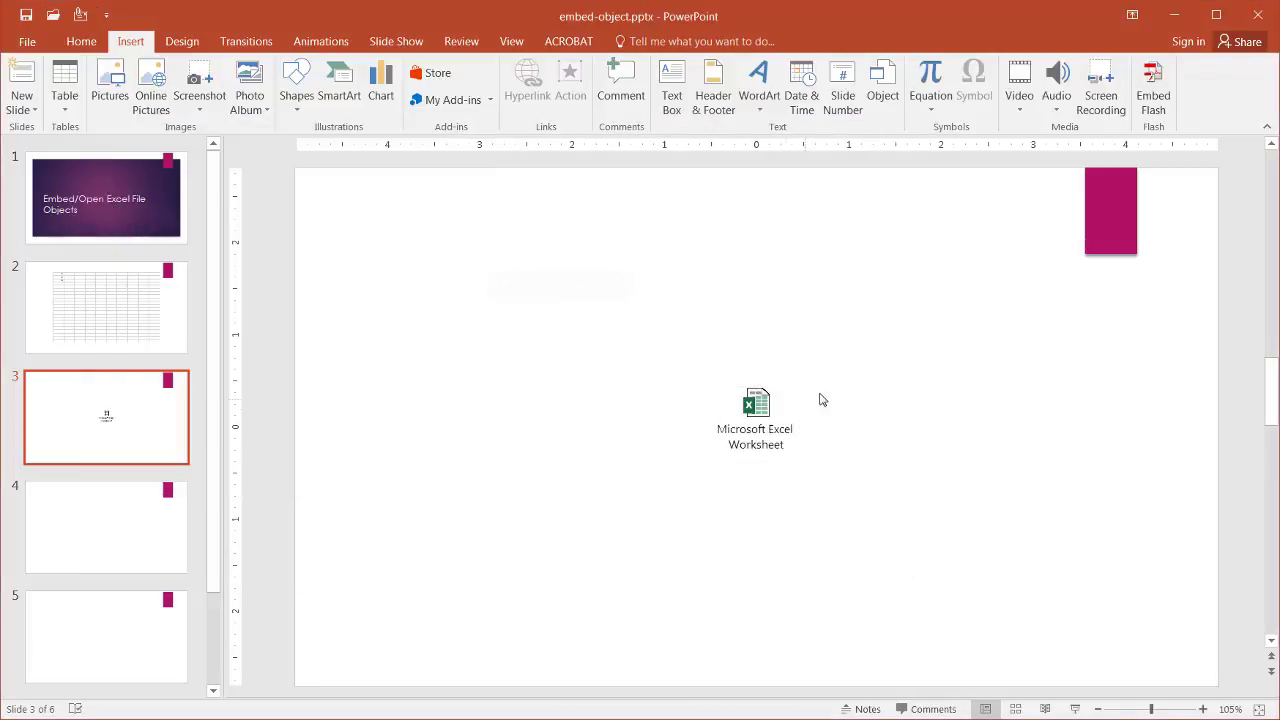
Reopen the icon's worksheet to check it, close it, and move to slide 4
{"action": "left_click", "coordinate": [764, 400]}
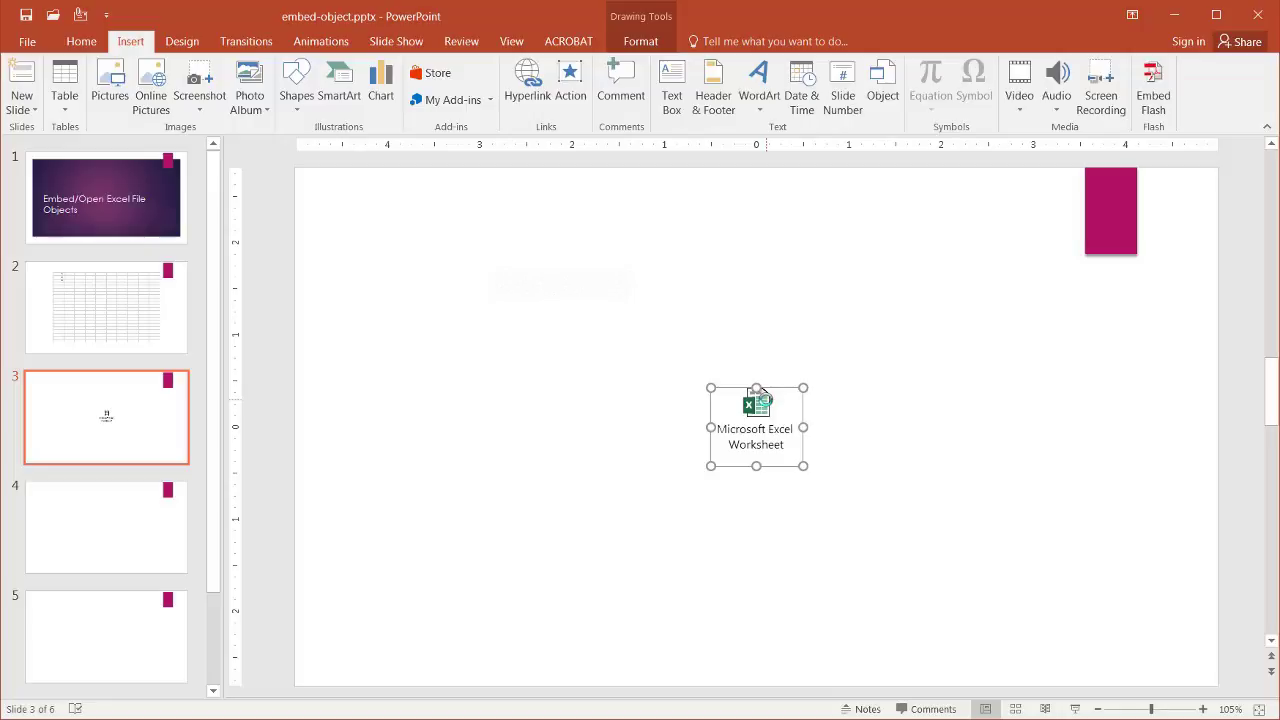
{"action": "double_click", "coordinate": [764, 399]}
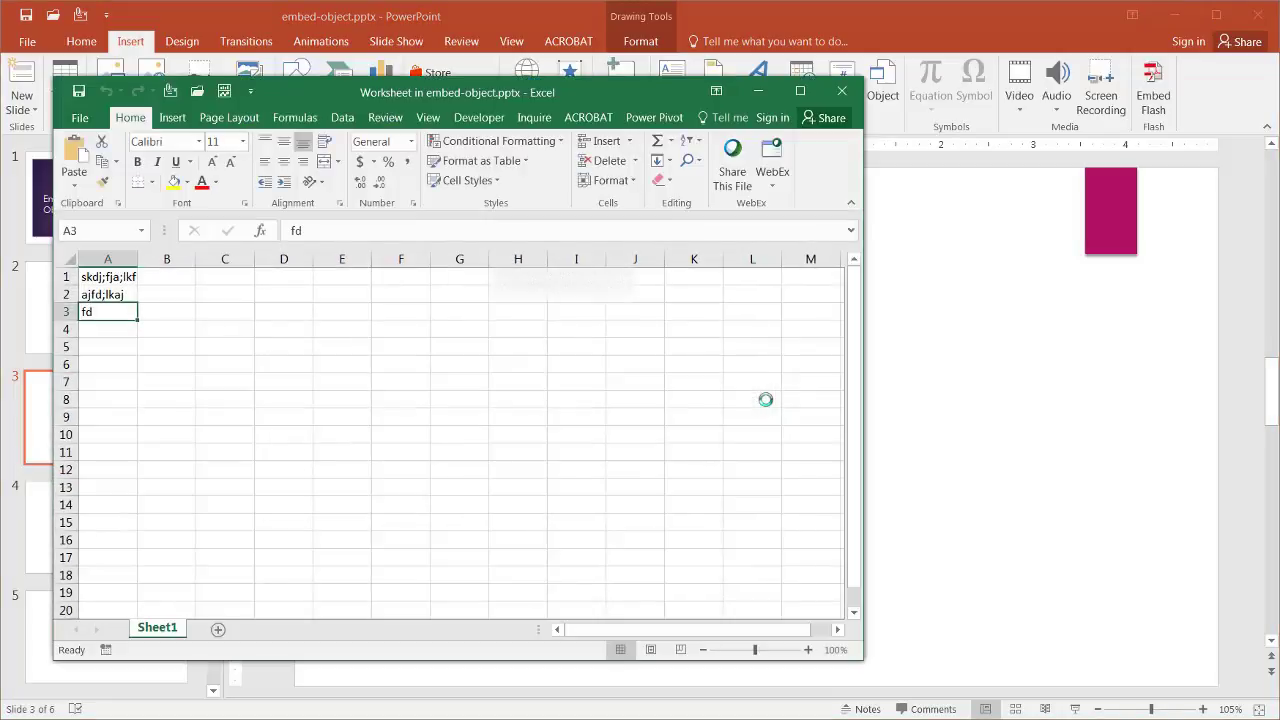
{"action": "left_click", "coordinate": [842, 91]}
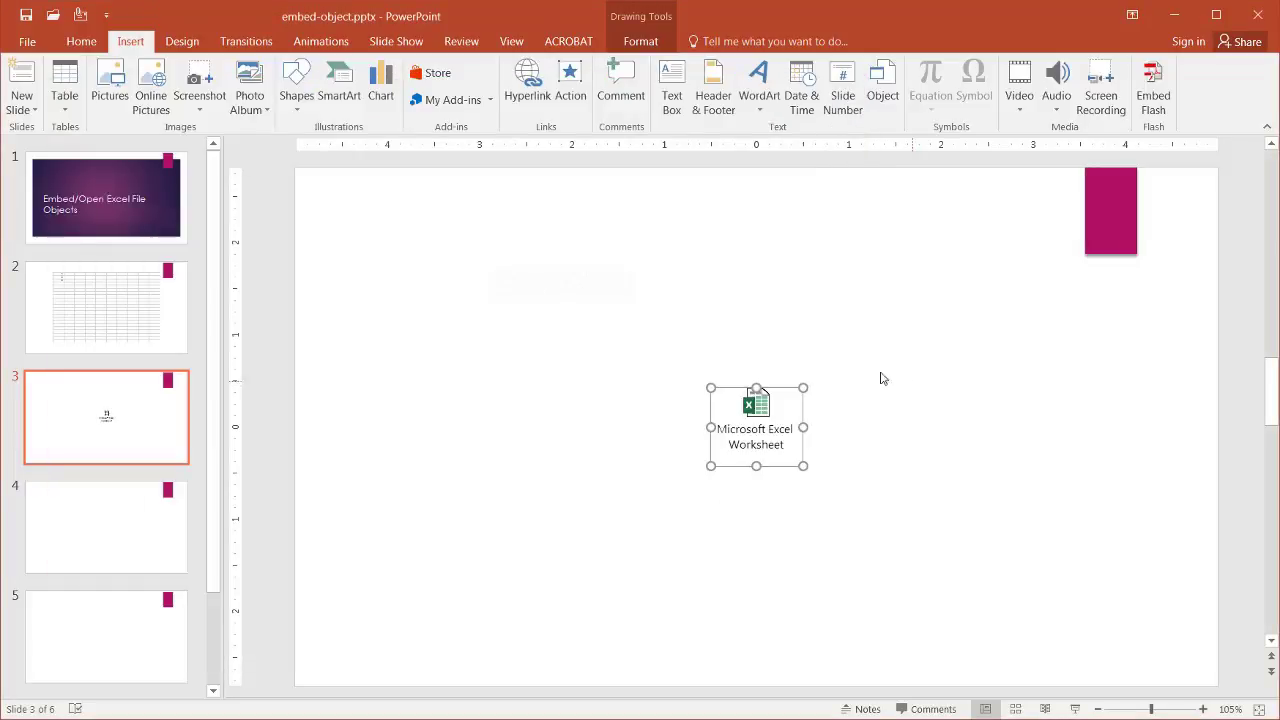
{"action": "left_click", "coordinate": [143, 514]}
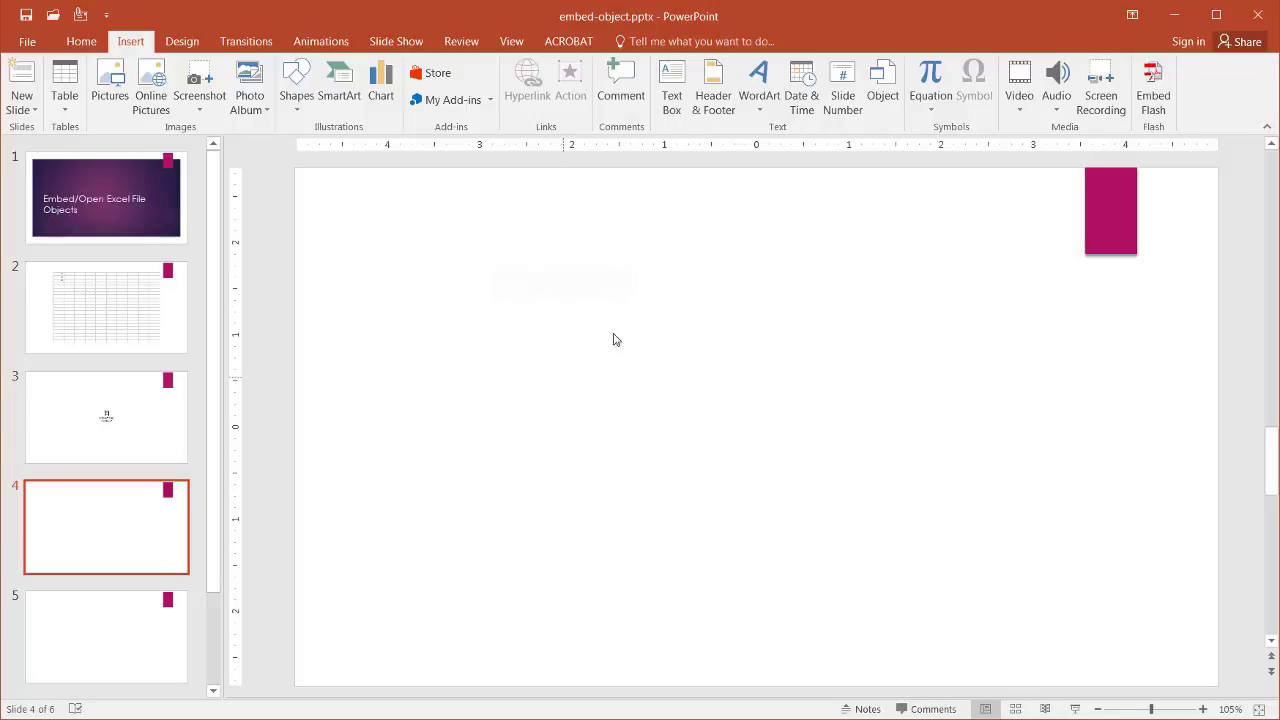
Embed bar-of-bar.xlsx from file on slide 4, then go to blank slide 5
{"action": "left_click", "coordinate": [885, 85]}
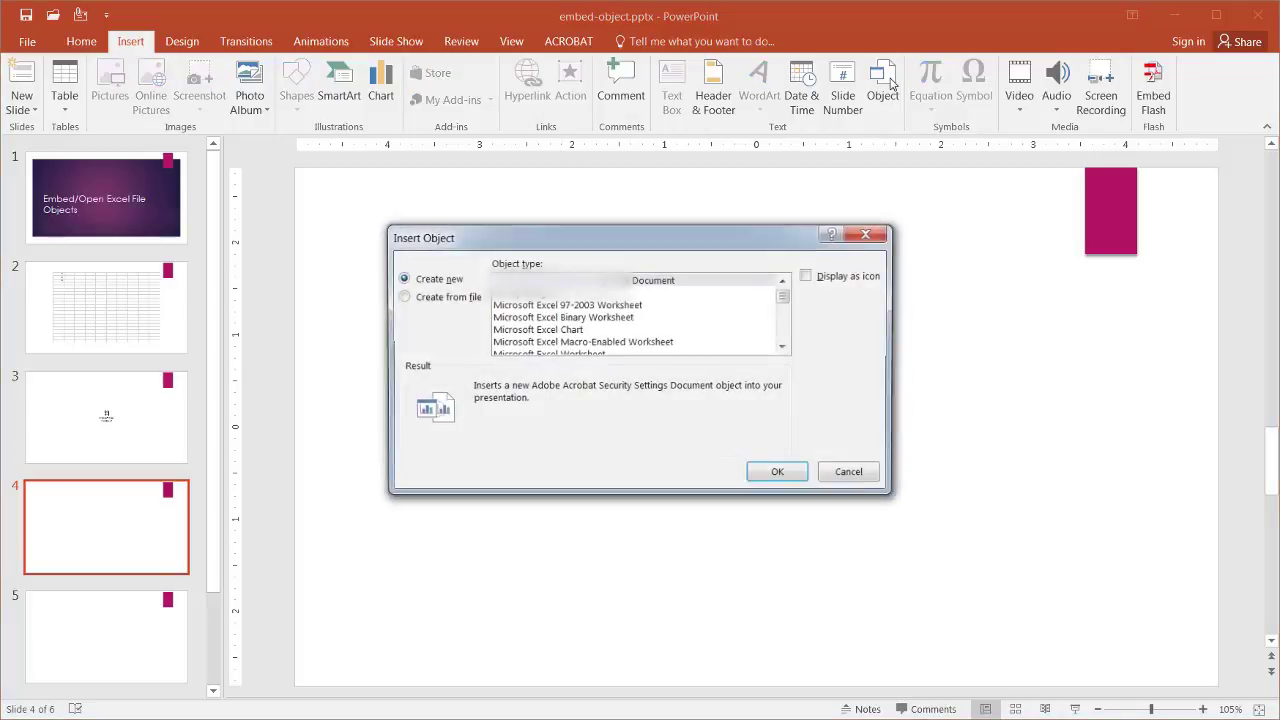
{"action": "left_click", "coordinate": [401, 297]}
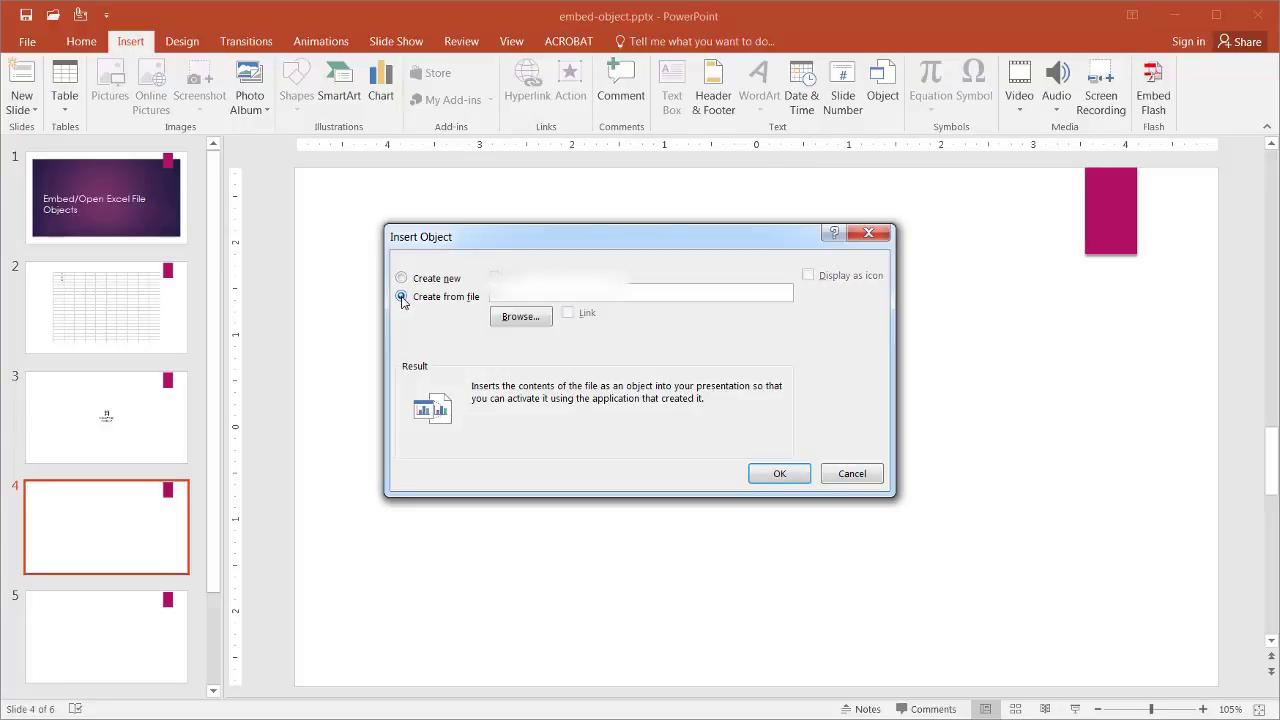
{"action": "left_click", "coordinate": [515, 318]}
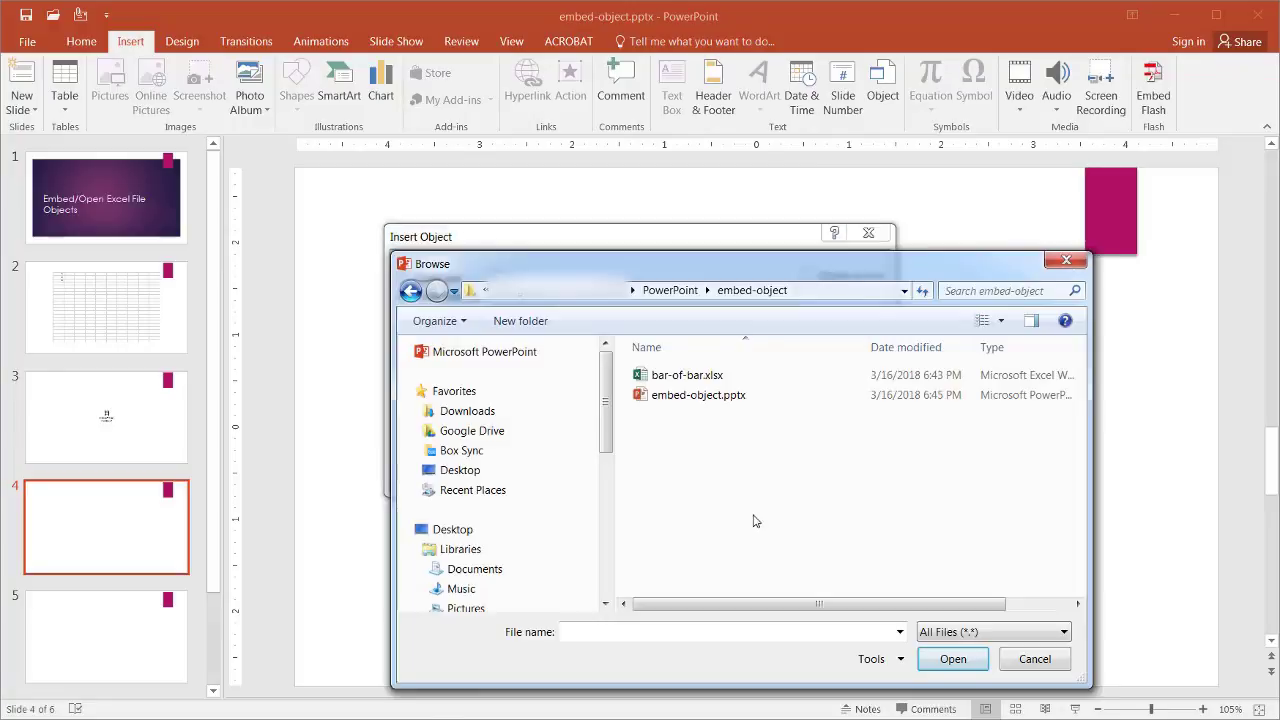
{"action": "double_click", "coordinate": [690, 376]}
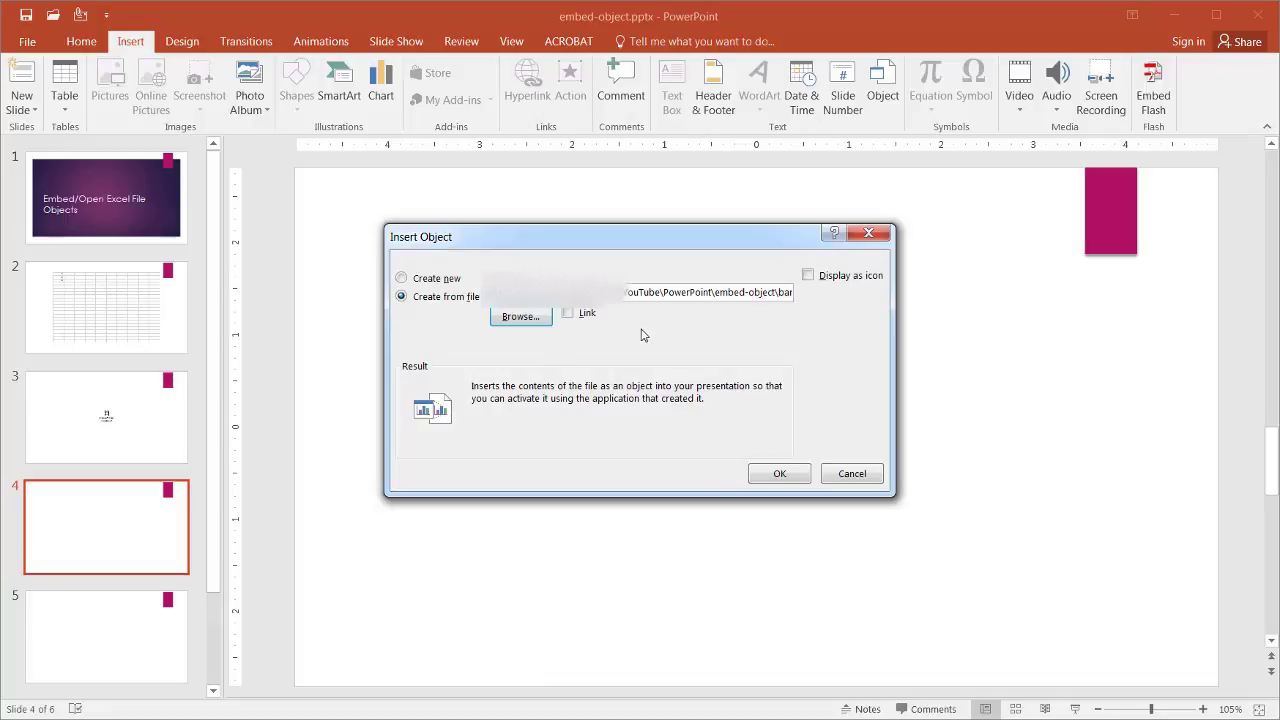
{"action": "left_click", "coordinate": [780, 474]}
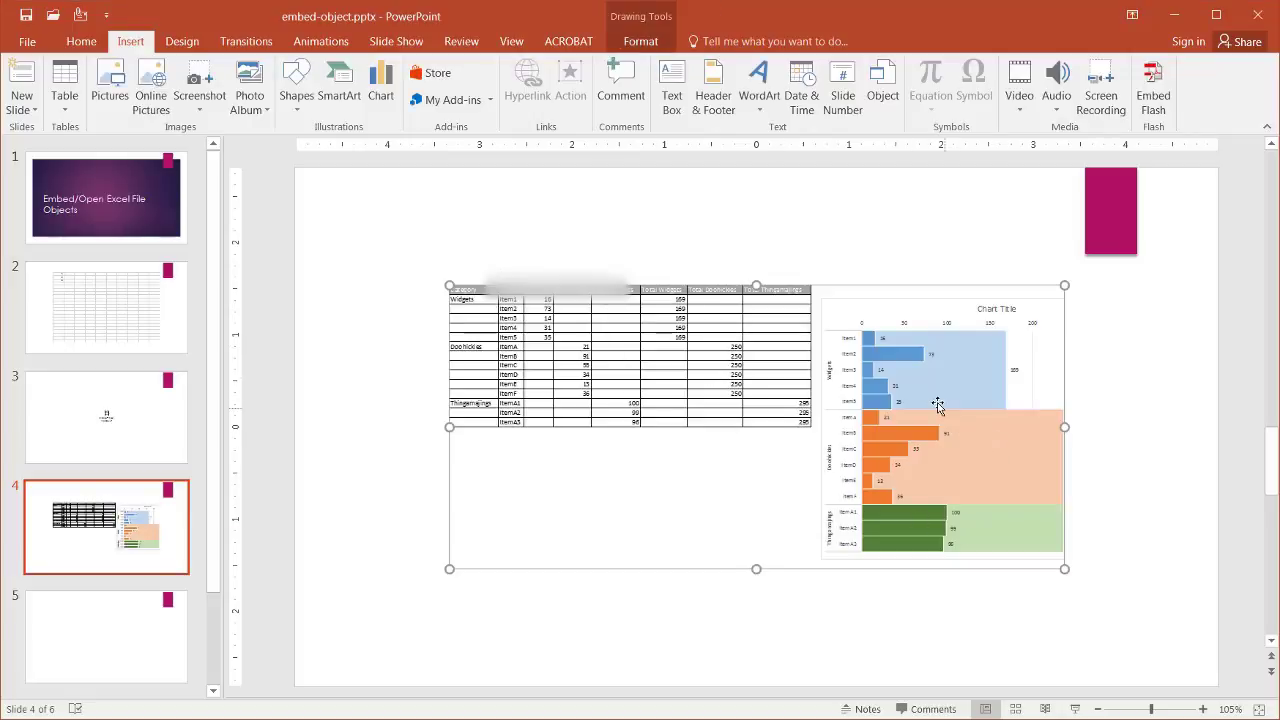
{"action": "left_click", "coordinate": [129, 640]}
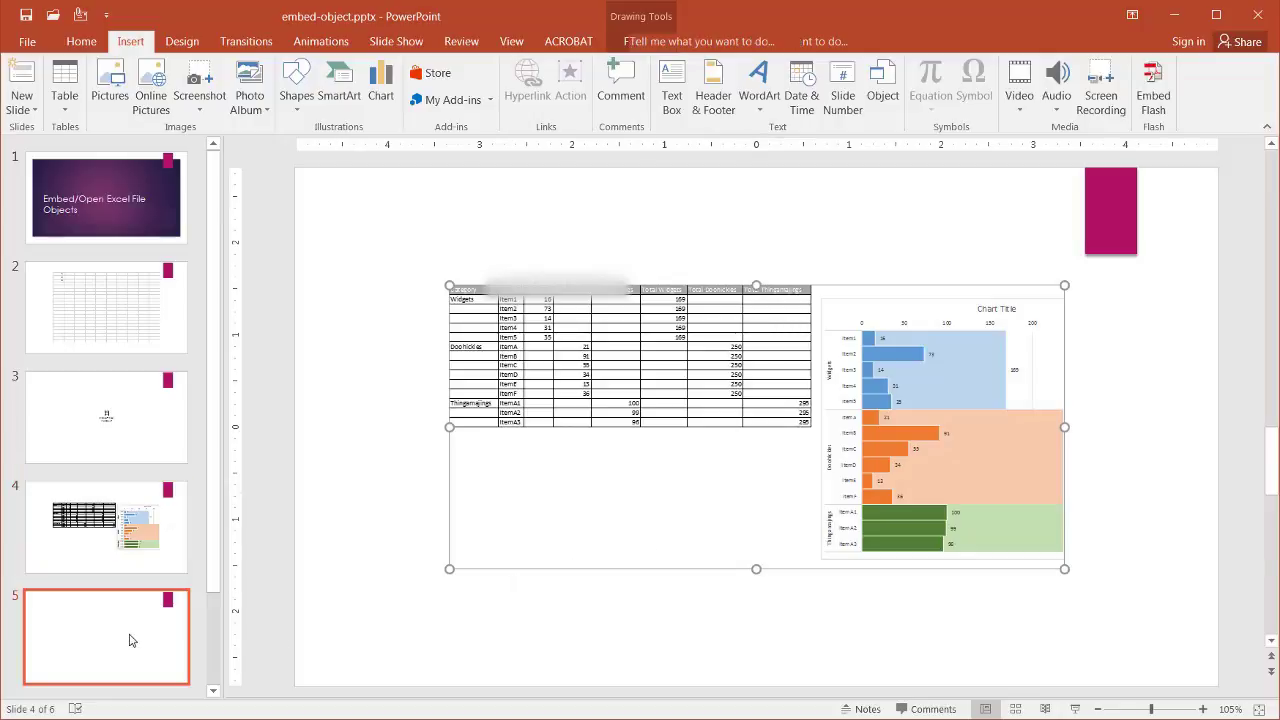
Back on slide 4, edit the embedded workbook and set ItemA1's Thingamajings (E13) to 0
{"action": "left_click", "coordinate": [88, 552]}
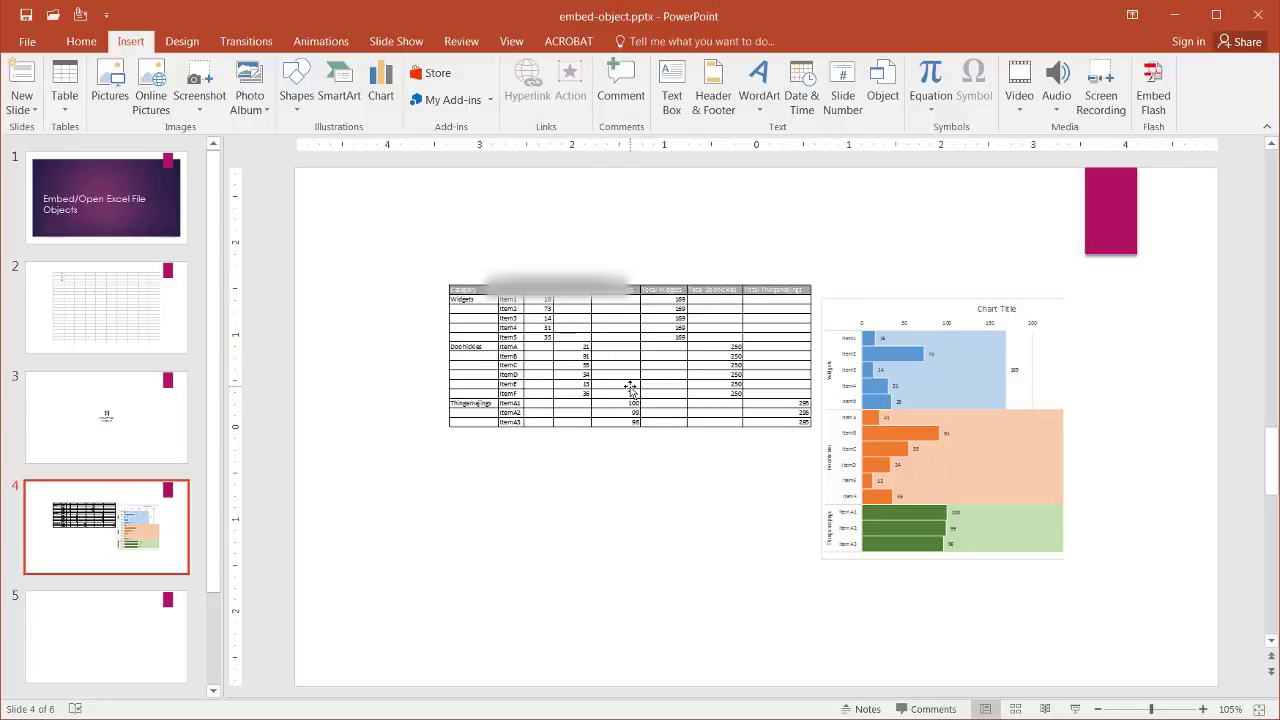
{"action": "double_click", "coordinate": [436, 345]}
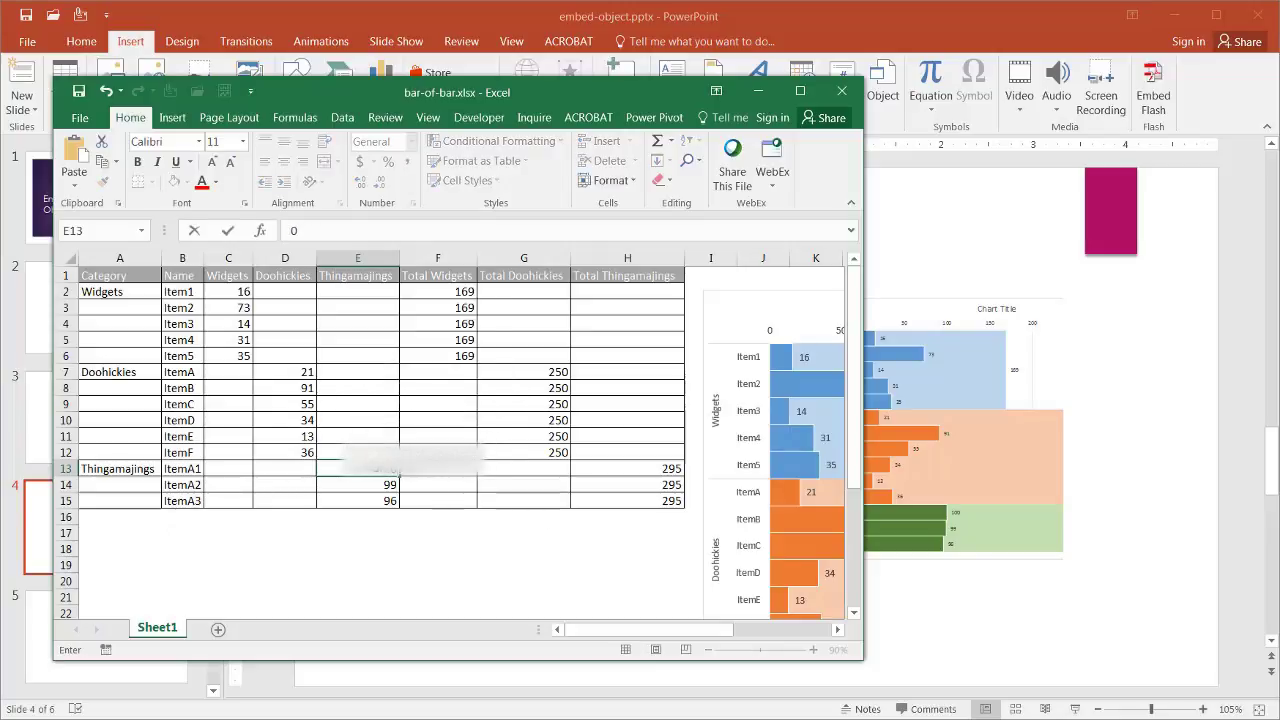
{"action": "type", "text": "0"}
Save bar-of-bar.xlsx and close Excel to return to slide 4
{"action": "left_click", "coordinate": [844, 90]}
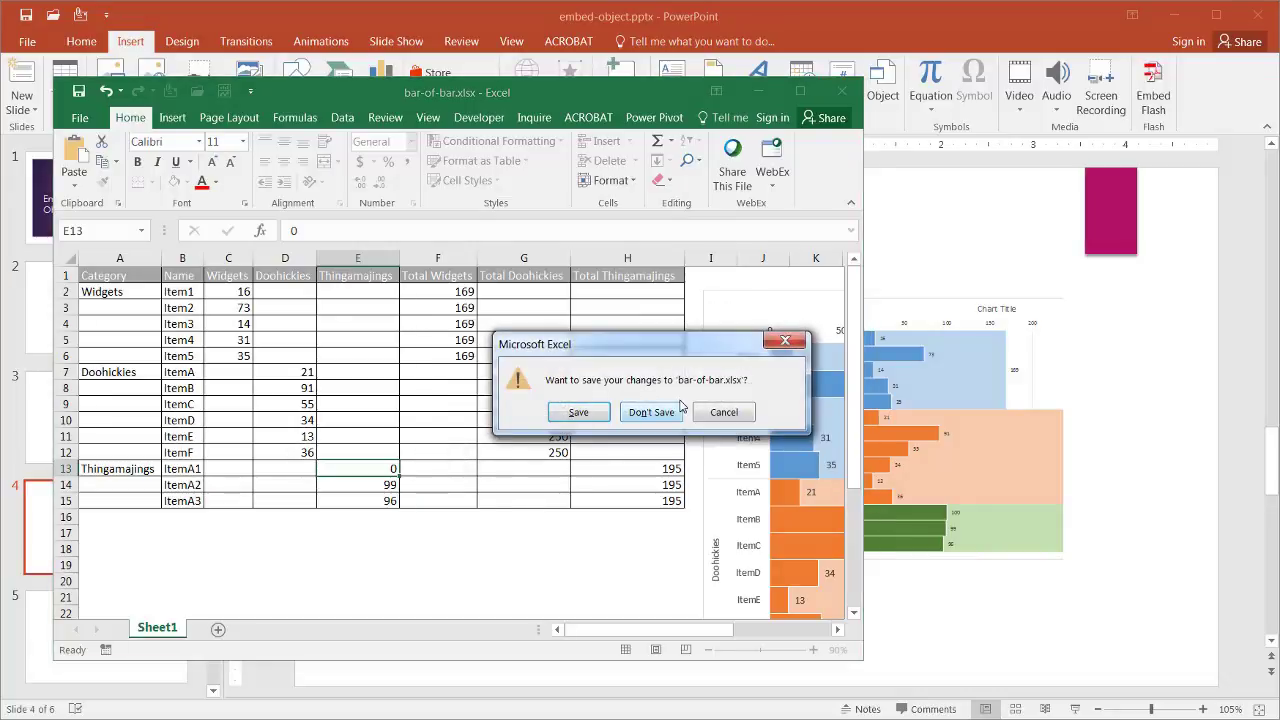
{"action": "left_click", "coordinate": [706, 412]}
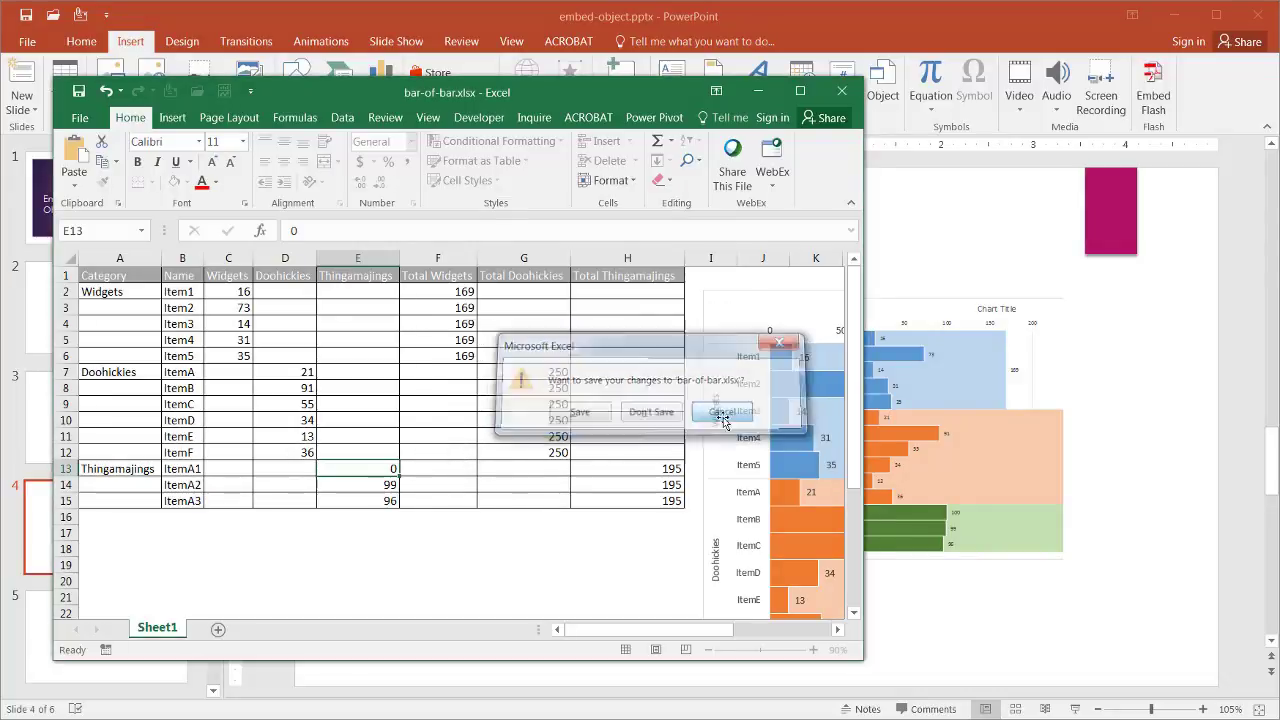
{"action": "left_click", "coordinate": [78, 96]}
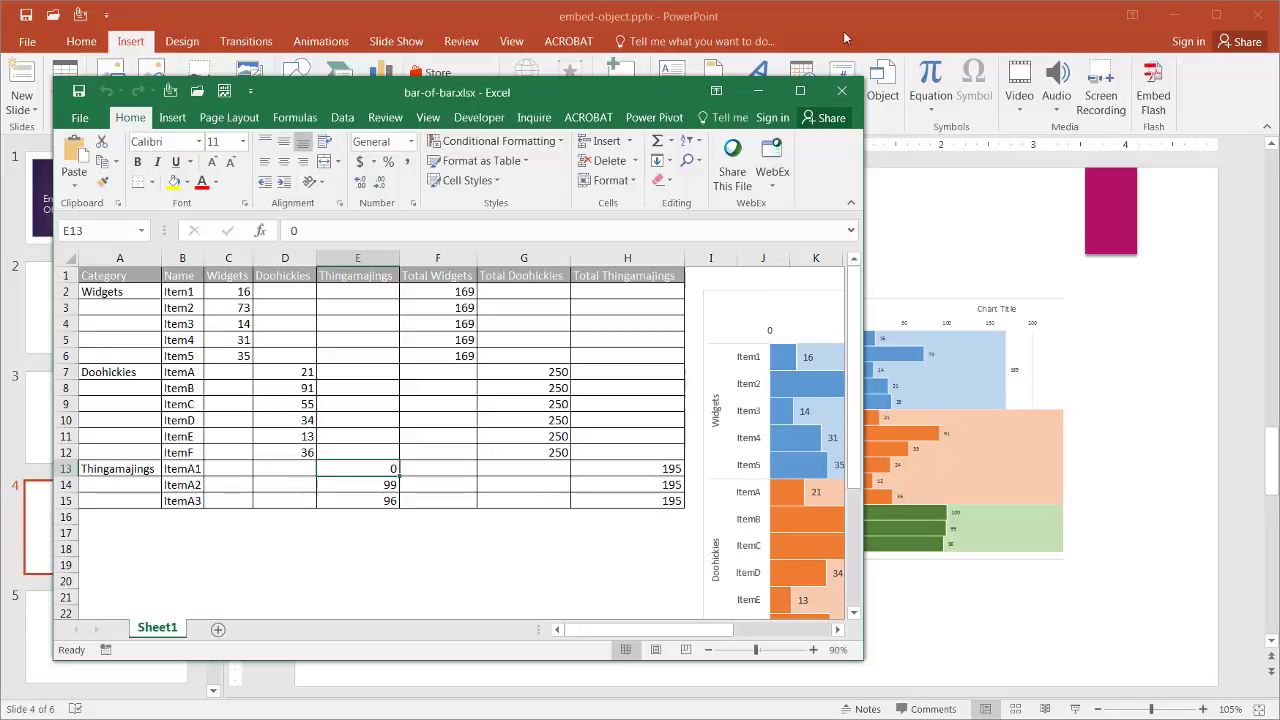
{"action": "left_click", "coordinate": [842, 91]}
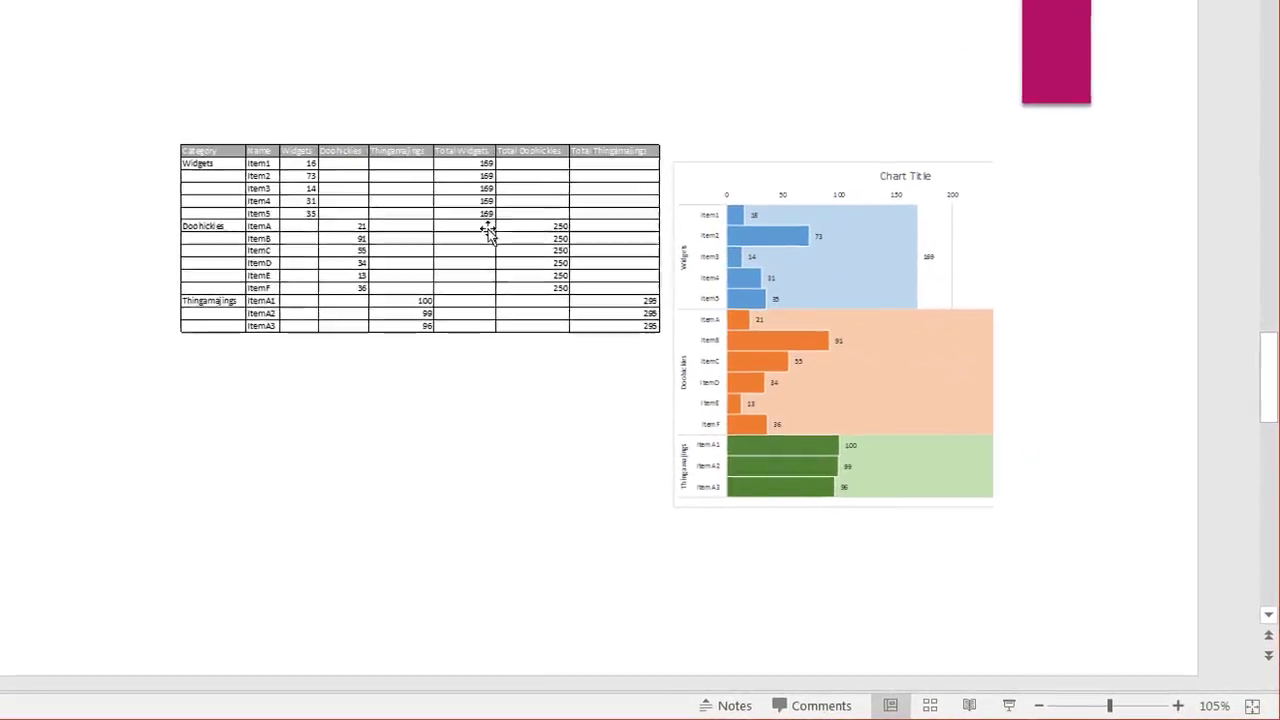
Open slide 4's embedded worksheet in its own window via Worksheet Object > Open, then scroll to slide 5
{"action": "left_click", "coordinate": [620, 316]}
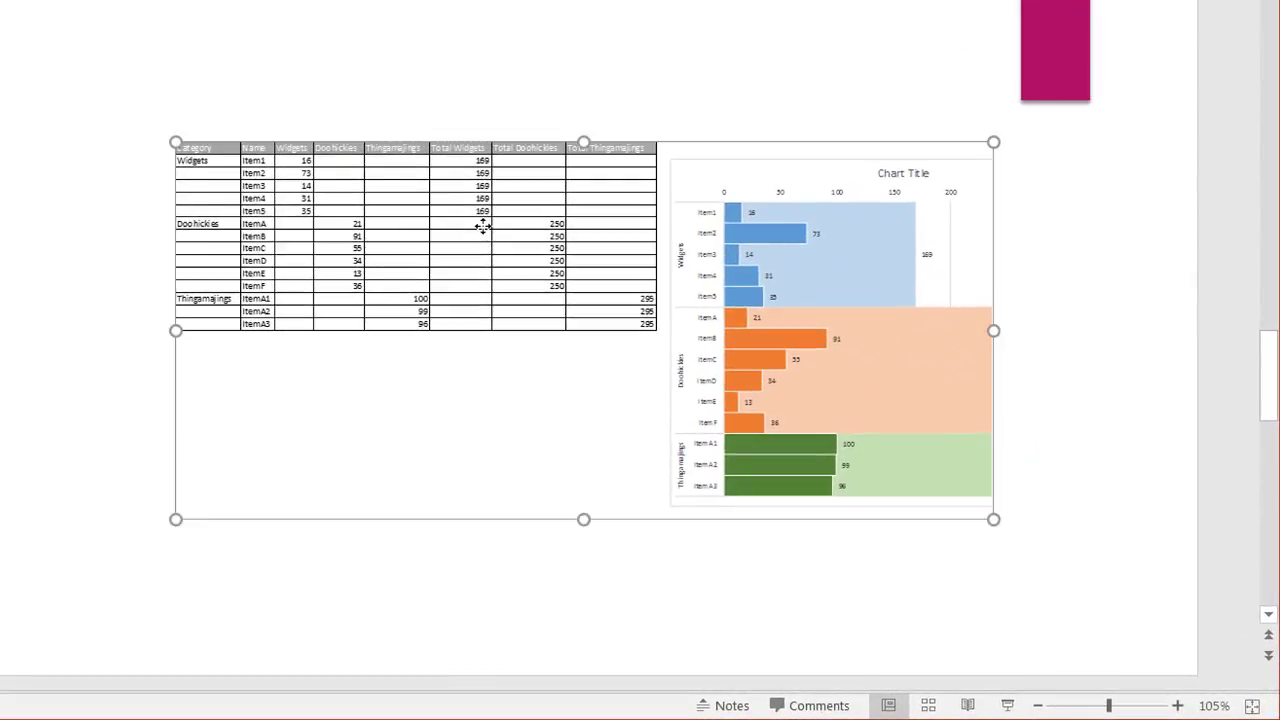
{"action": "right_click", "coordinate": [620, 316]}
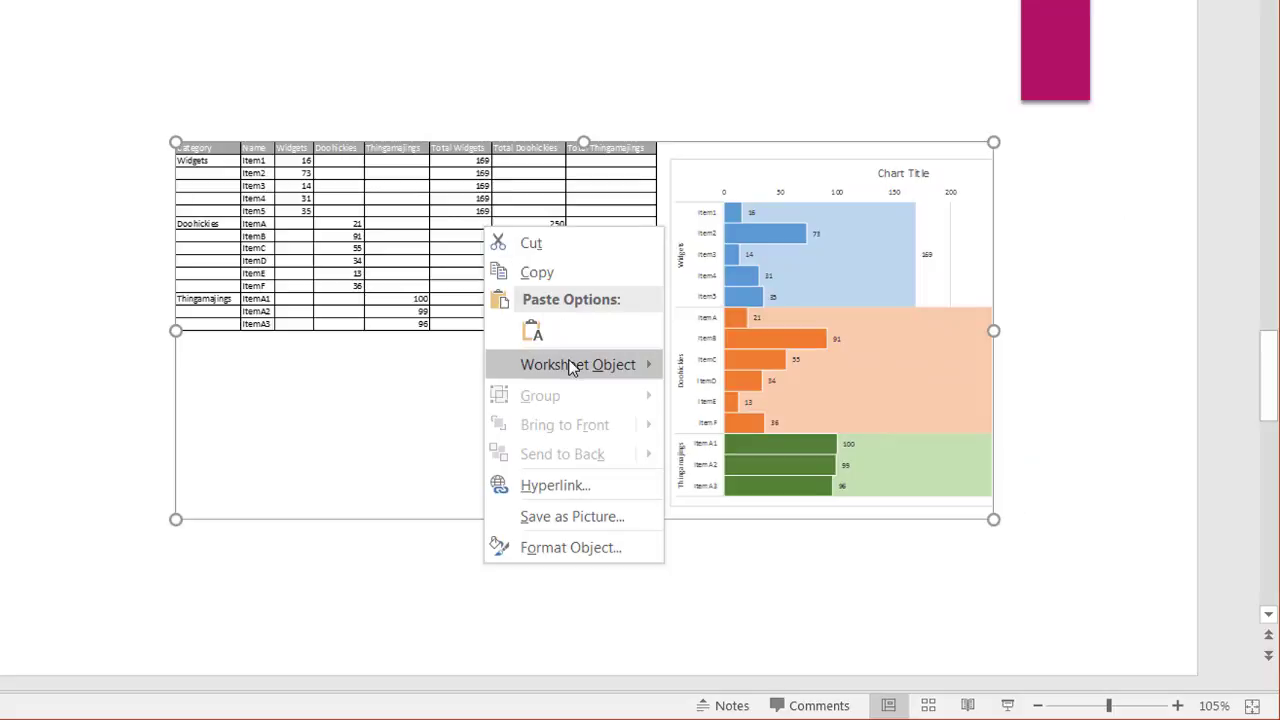
{"action": "mouse_move", "coordinate": [571, 364]}
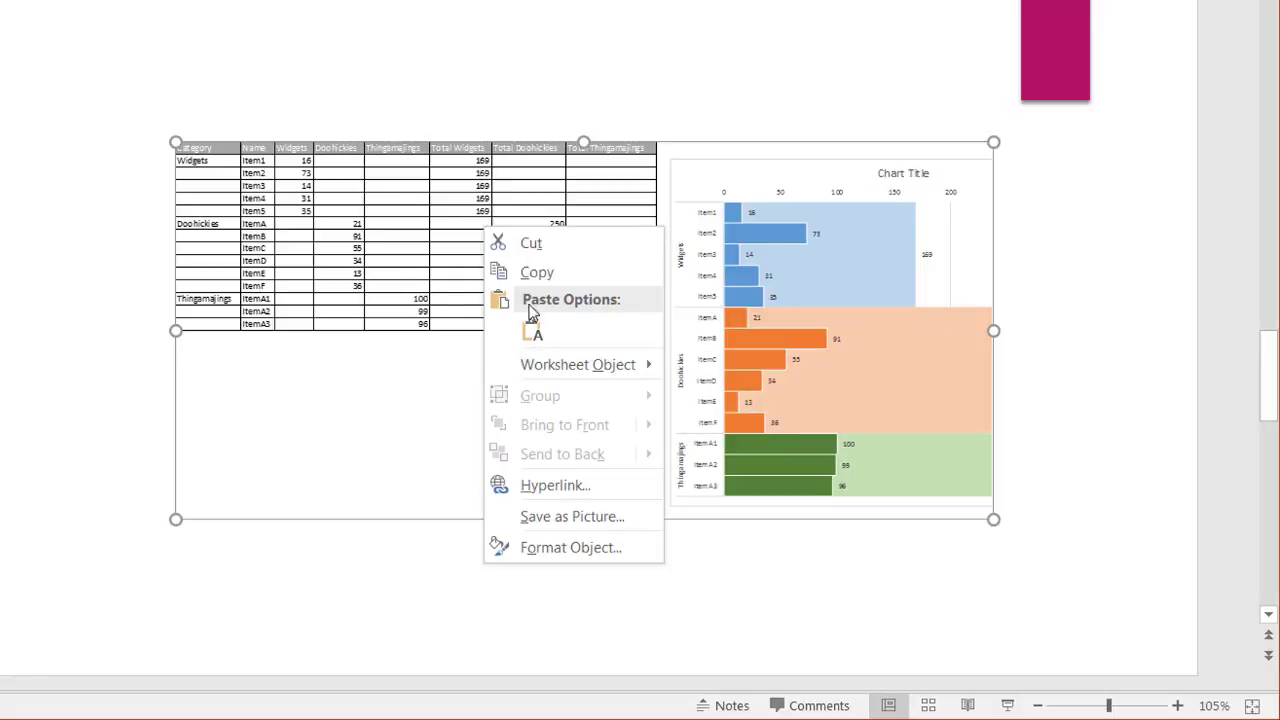
{"action": "mouse_move", "coordinate": [607, 372]}
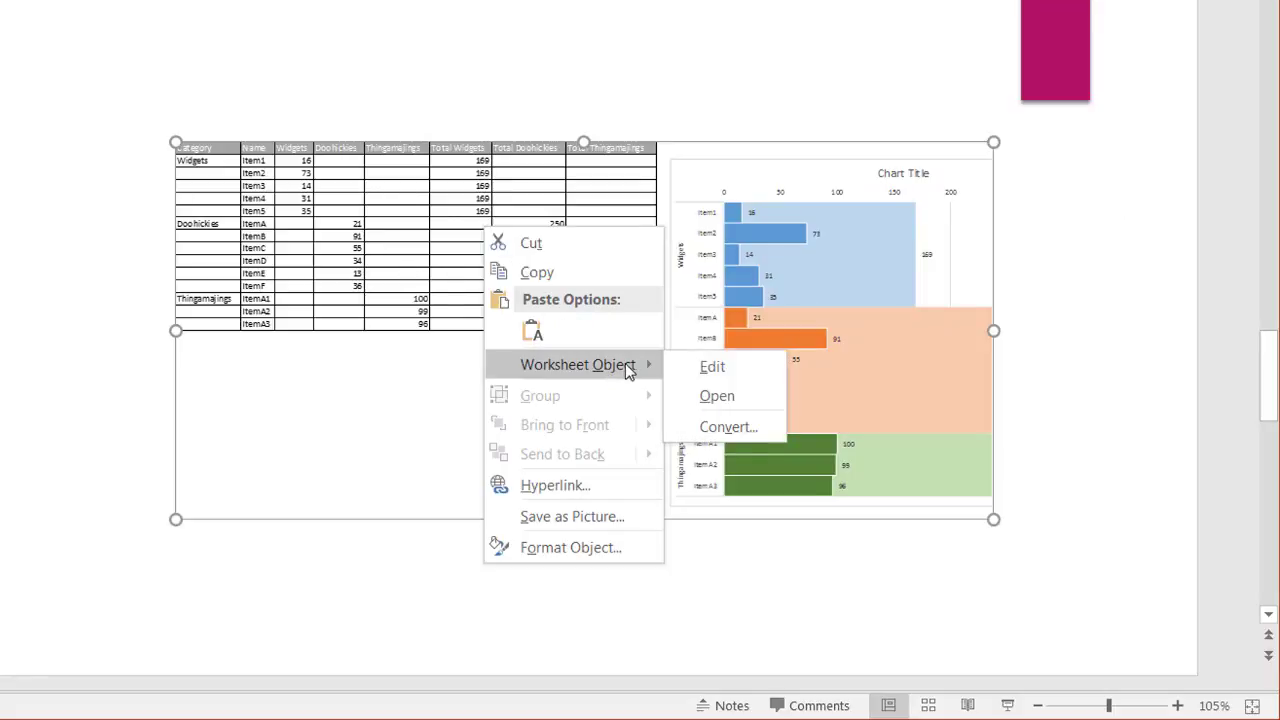
{"action": "left_click", "coordinate": [717, 397]}
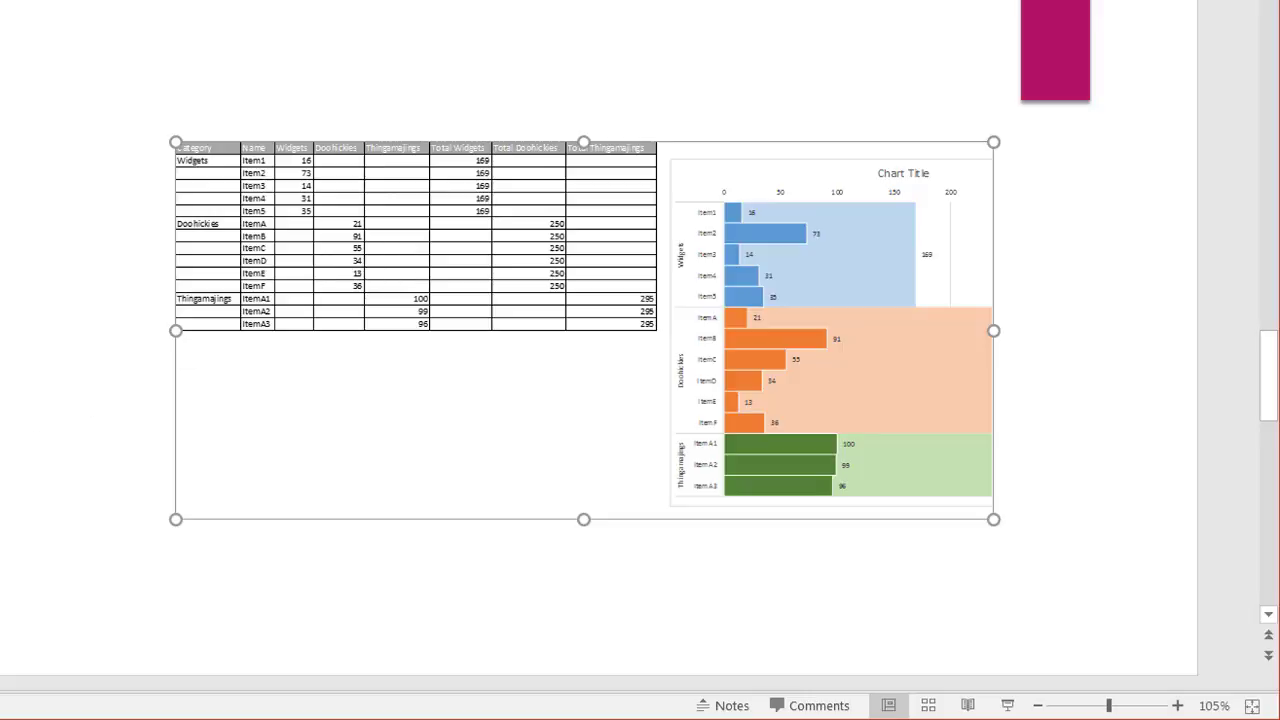
{"action": "scroll", "coordinate": [271, 369], "scroll_direction": "down", "scroll_amount": 2}
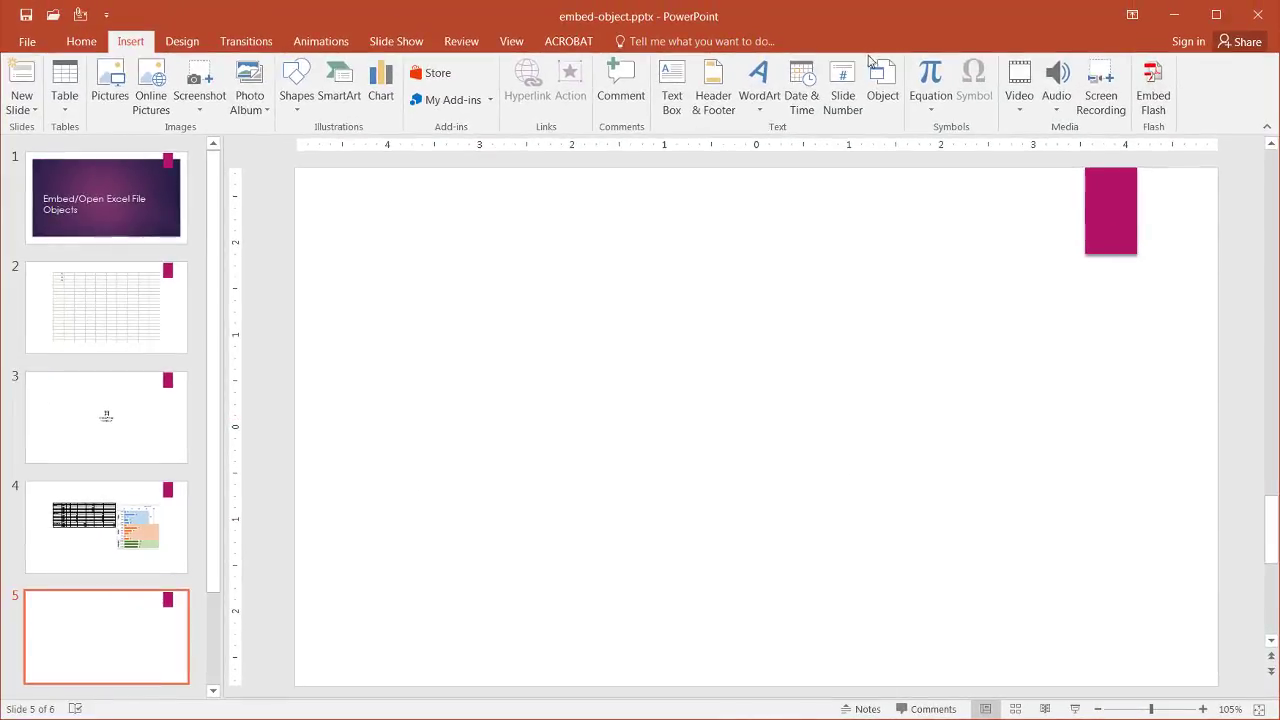
Insert bar-of-bar.xlsx on slide 5 as an object linked to the file
{"action": "left_click", "coordinate": [880, 80]}
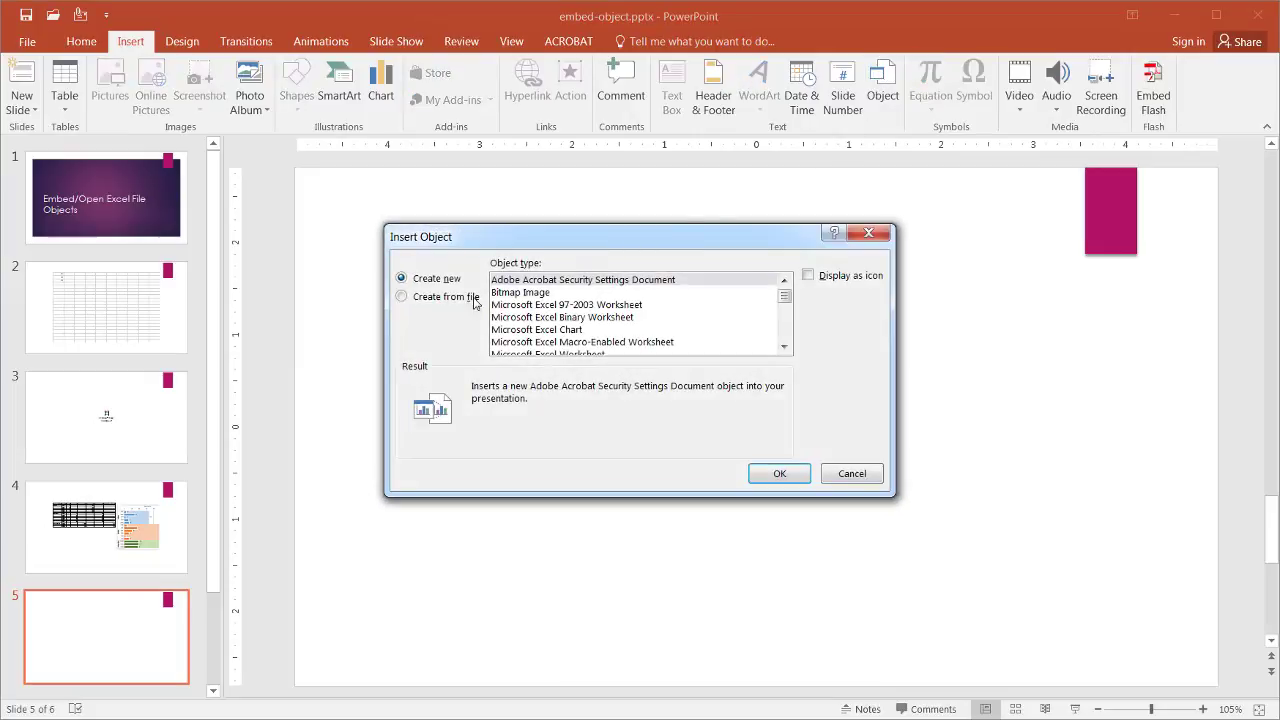
{"action": "left_click", "coordinate": [437, 295]}
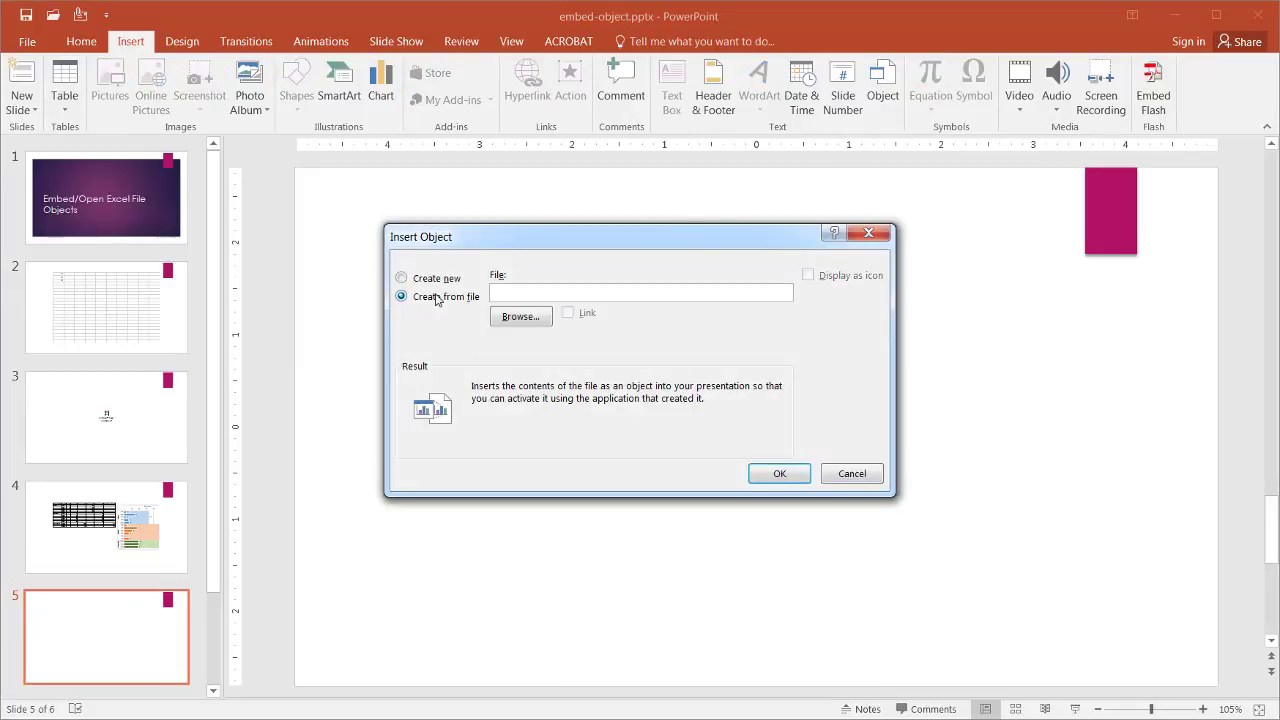
{"action": "left_click", "coordinate": [521, 317]}
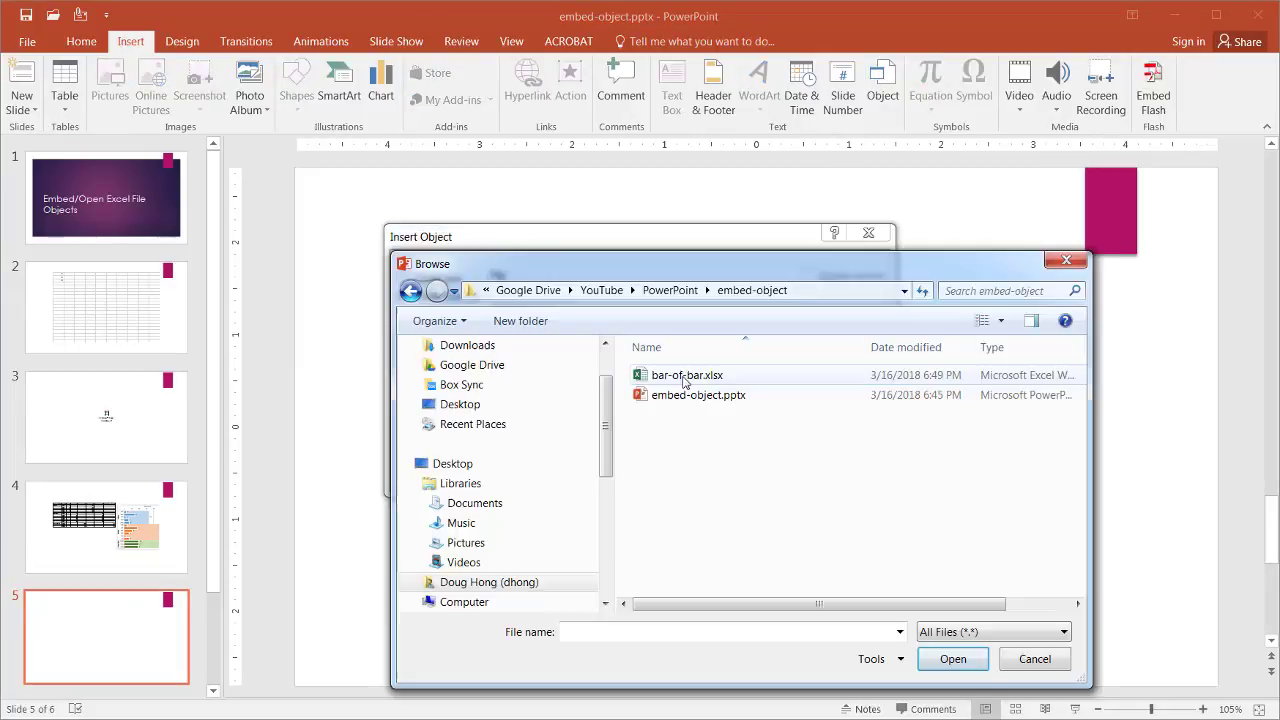
{"action": "double_click", "coordinate": [685, 376]}
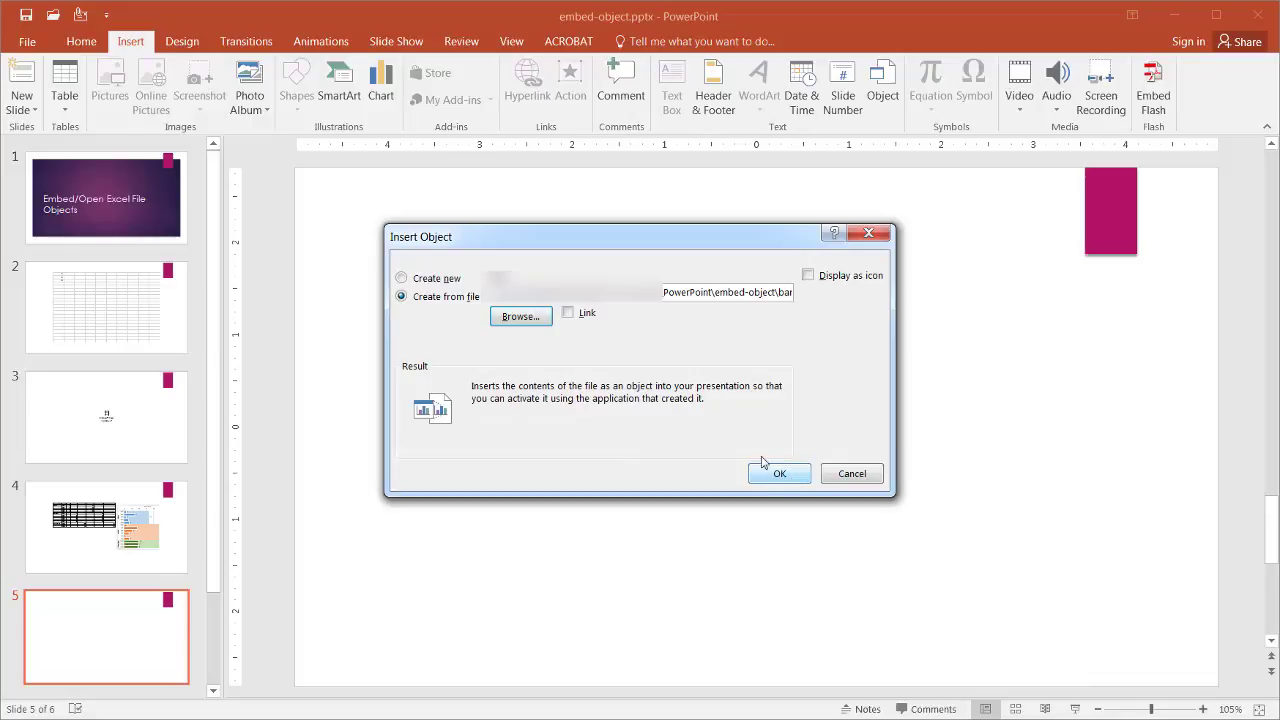
{"action": "left_click", "coordinate": [567, 314]}
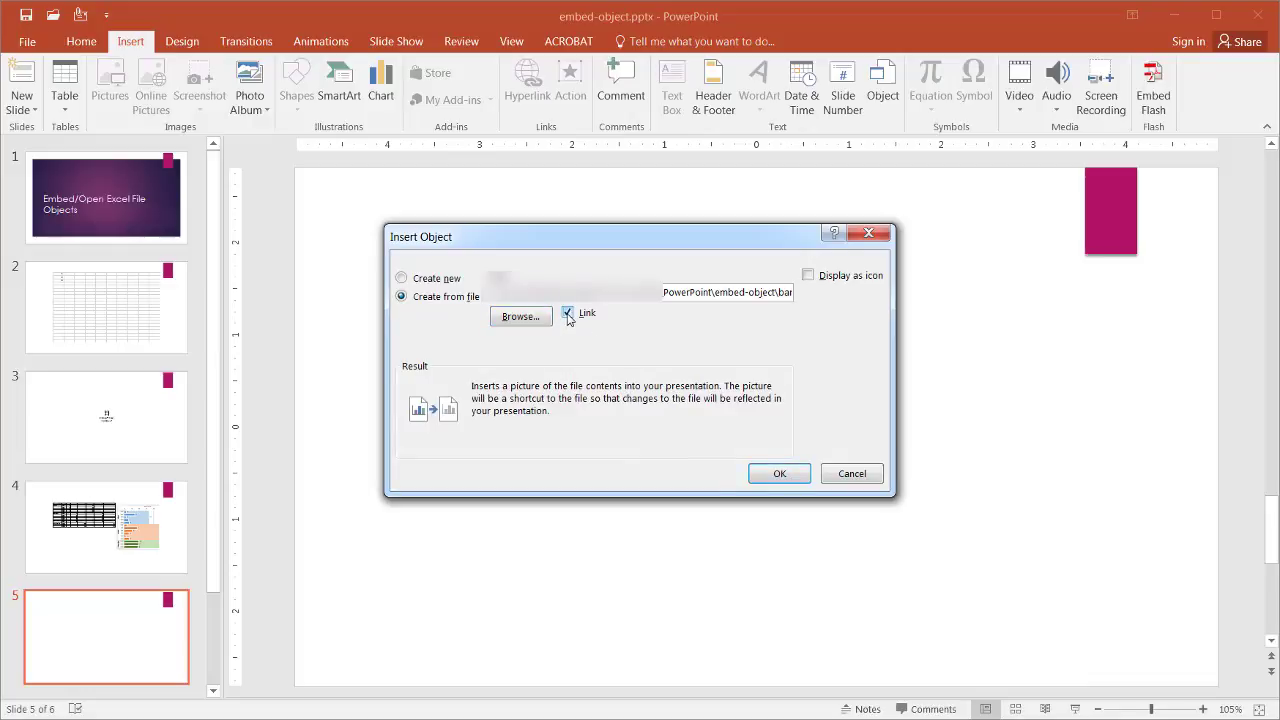
{"action": "left_click", "coordinate": [786, 484]}
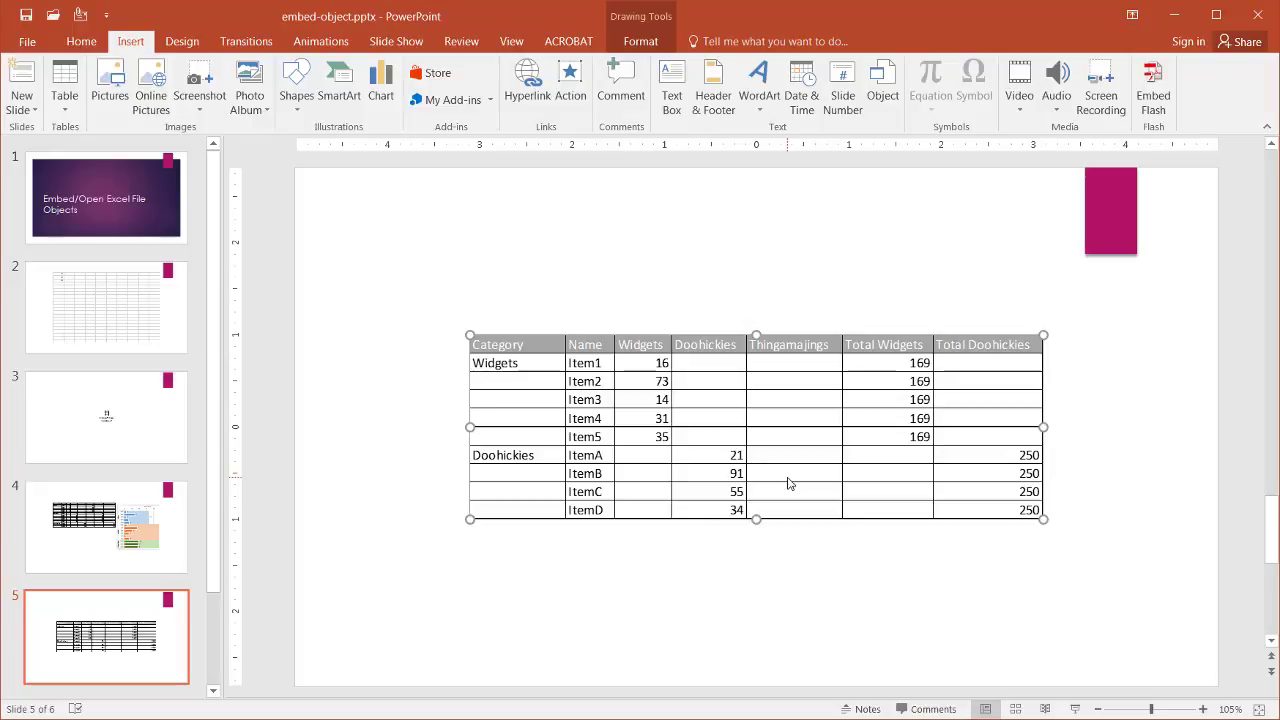
Move the linked table up and to the left, and shrink it slightly
{"action": "left_click_drag", "start_coordinate": [777, 449], "coordinate": [693, 338]}
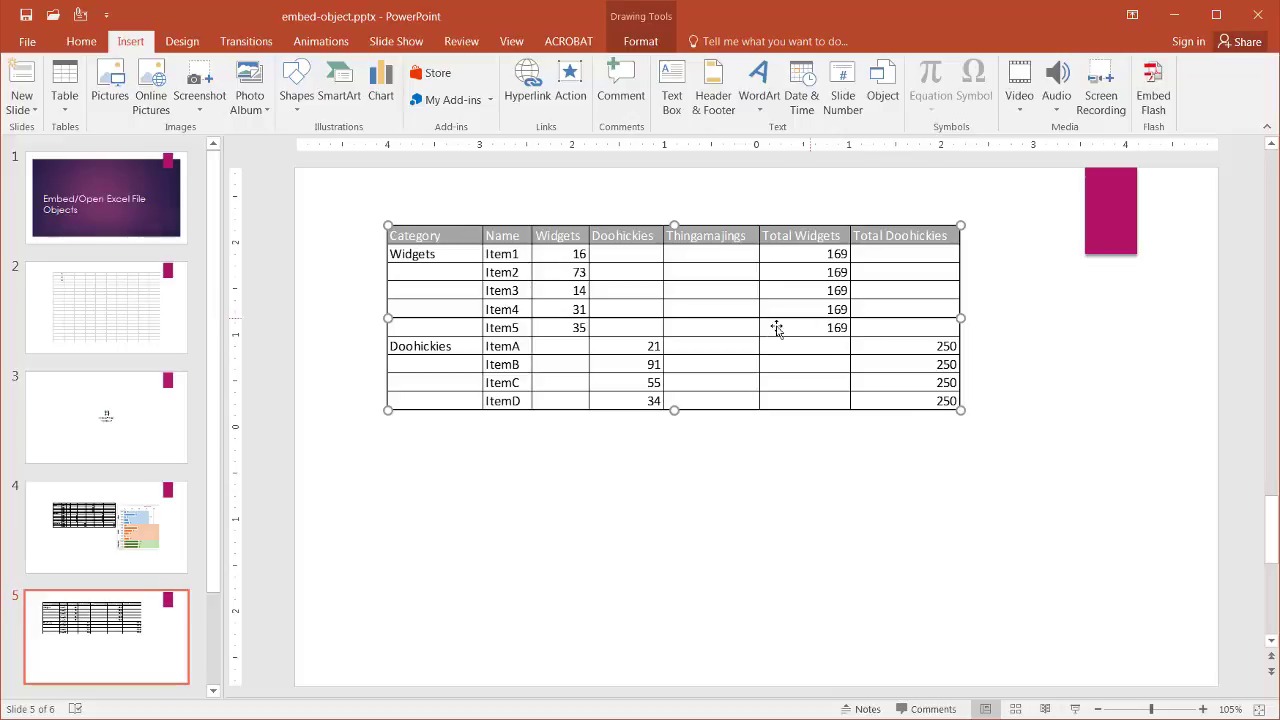
{"action": "mouse_move", "coordinate": [961, 412]}
{"action": "left_mouse_down"}
{"action": "mouse_move", "coordinate": [966, 526]}
{"action": "mouse_move", "coordinate": [903, 403]}
{"action": "mouse_move", "coordinate": [958, 410]}
{"action": "mouse_move", "coordinate": [931, 392]}
{"action": "mouse_move", "coordinate": [944, 400]}
{"action": "left_mouse_up"}
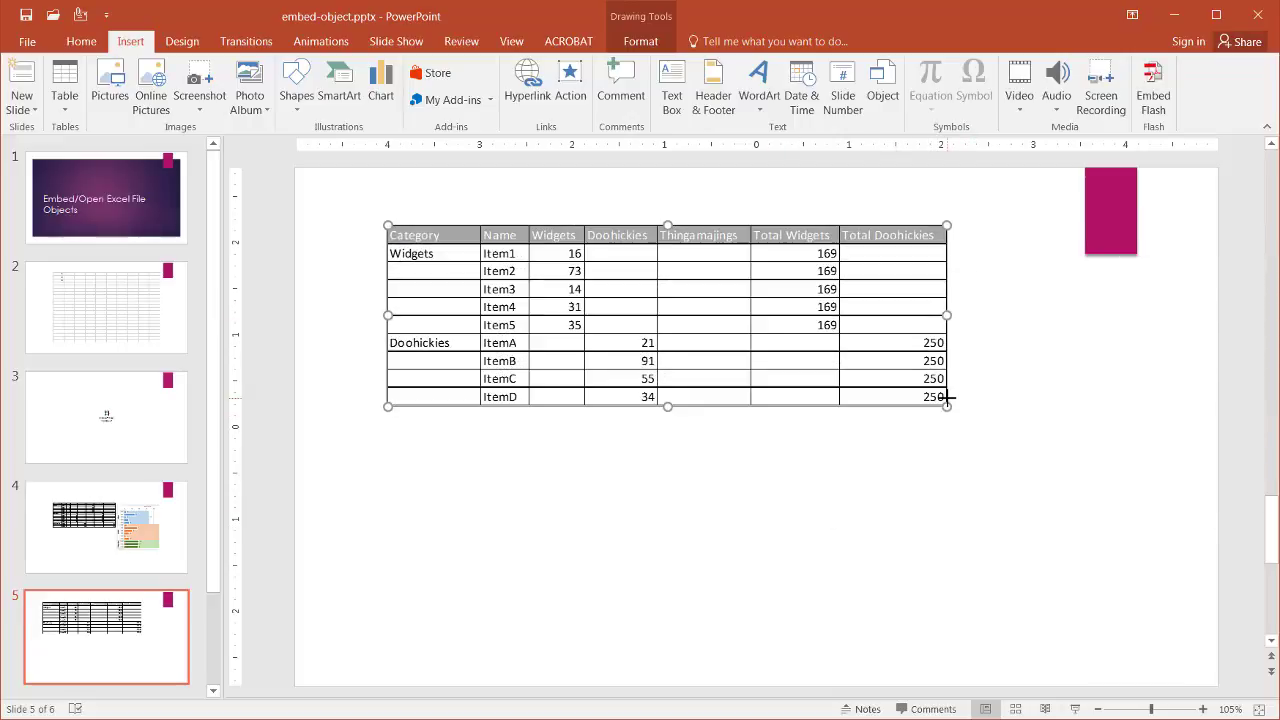
Open the linked bar-of-bar.xlsx in Excel, save and close it, then double-click the table again
{"action": "double_click", "coordinate": [626, 331]}
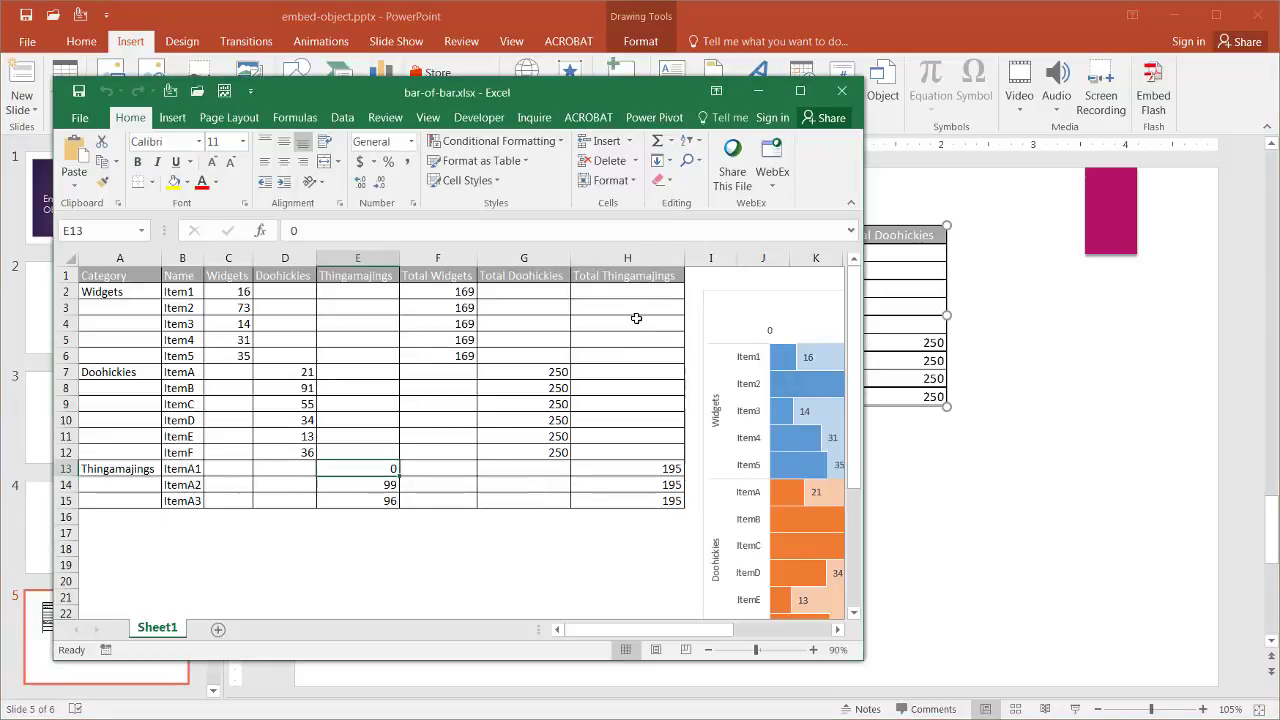
{"action": "left_click", "coordinate": [843, 92]}
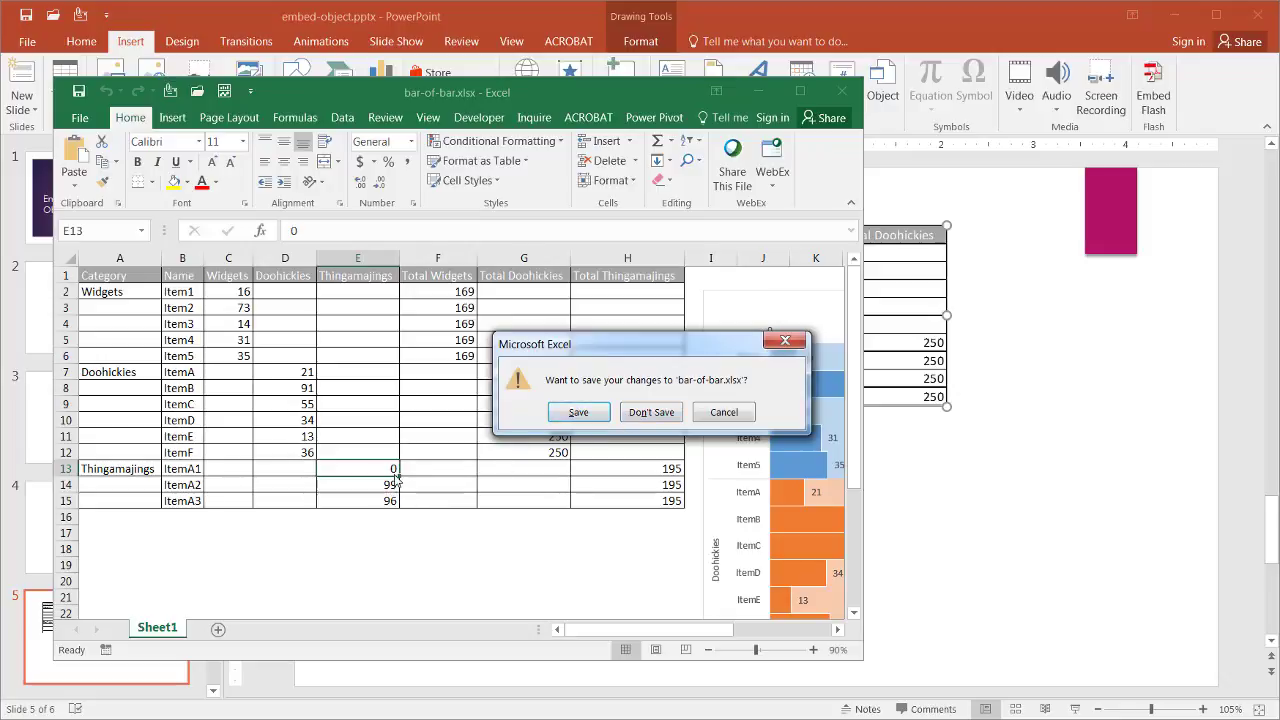
{"action": "left_click", "coordinate": [606, 418]}
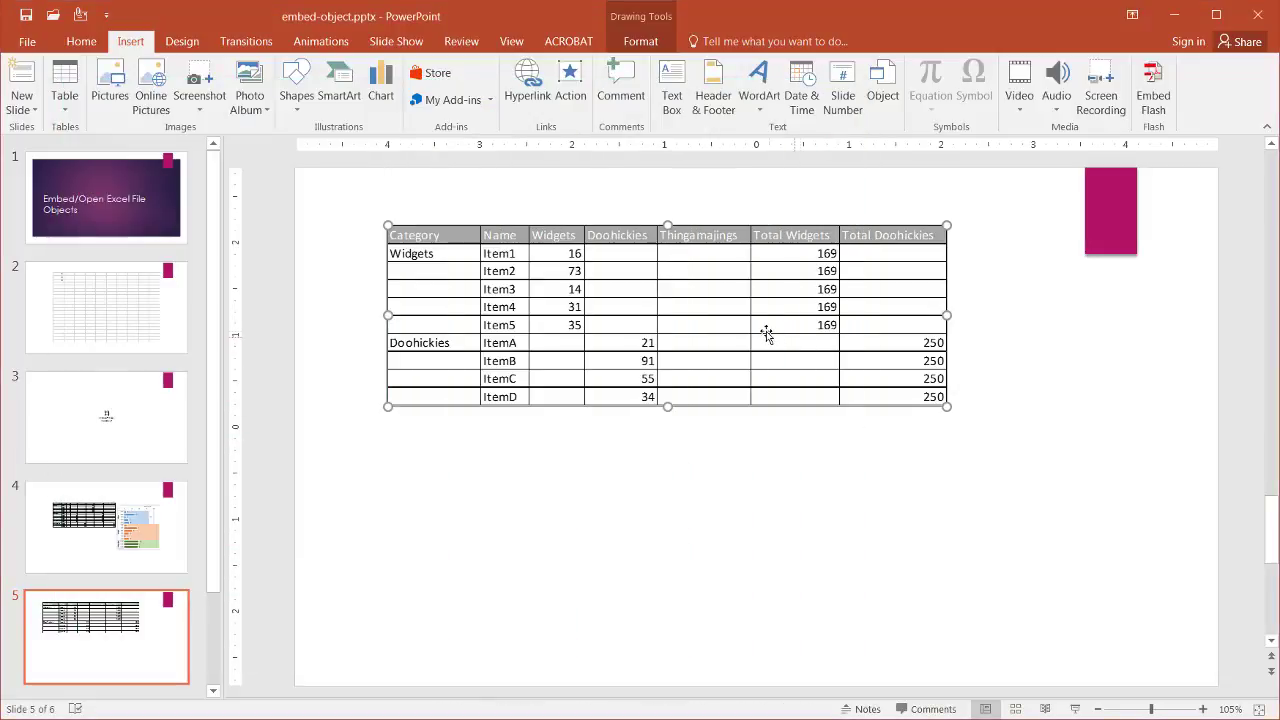
{"action": "double_click", "coordinate": [762, 331]}
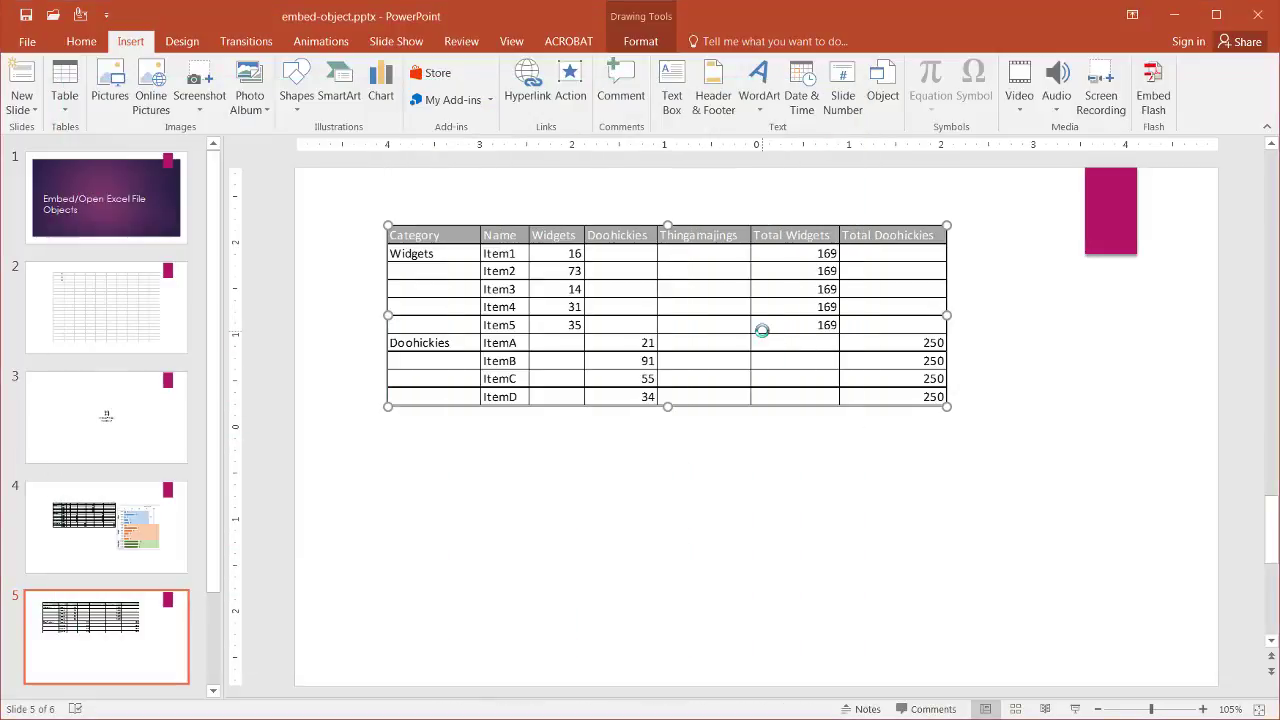